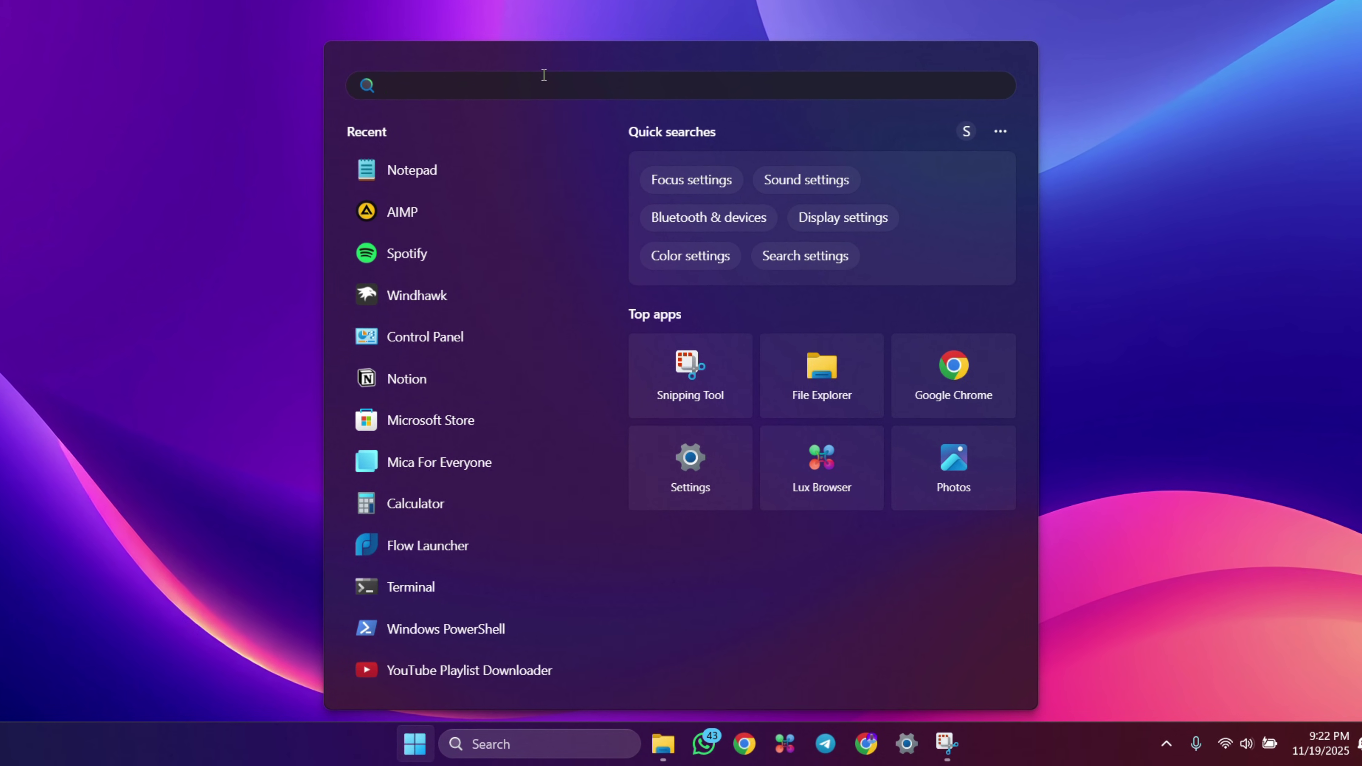
- Dismiss the Start menu and bring up the Raycast launcher's command search and suggestions
{"action": "type", "text": "H"}
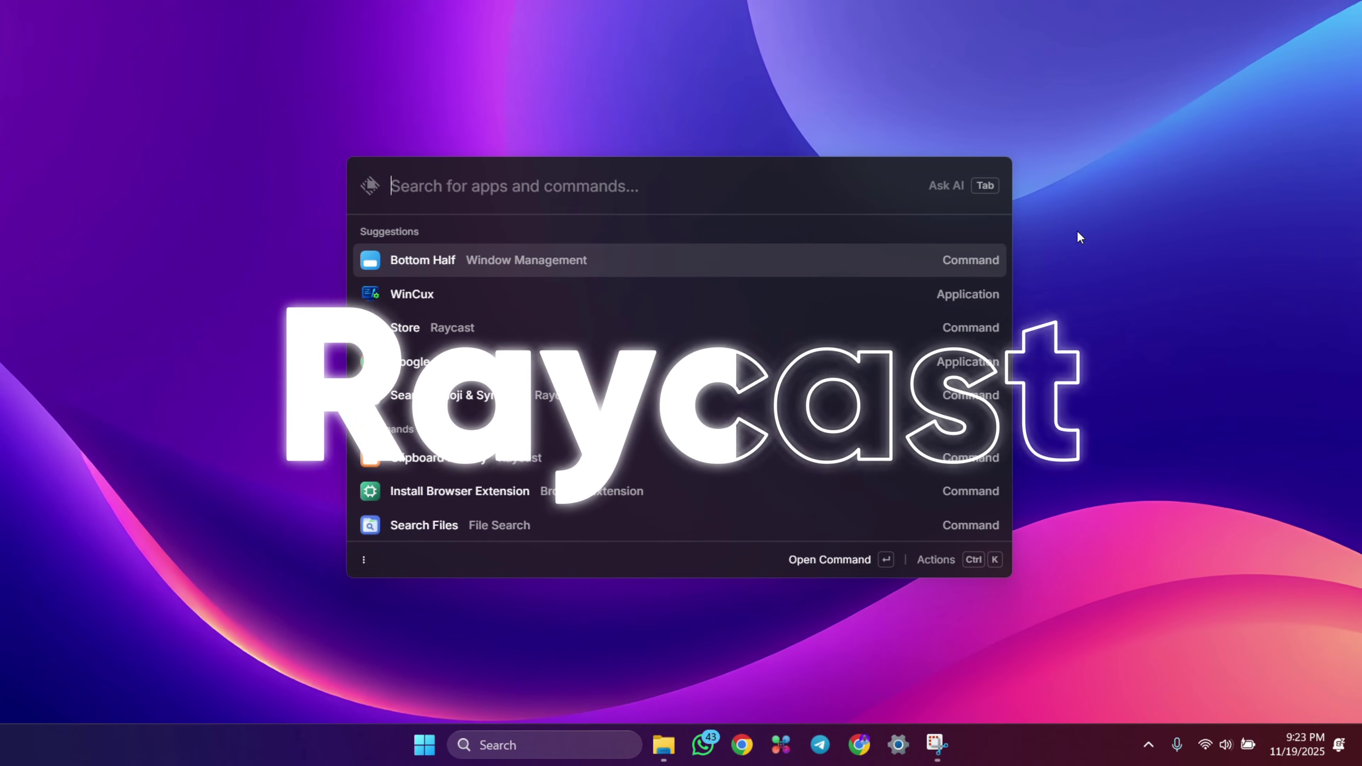
- Try Raycast searches for 'RAY' and 'sAMcUX', clearing each query
{"action": "type", "text": "R"}
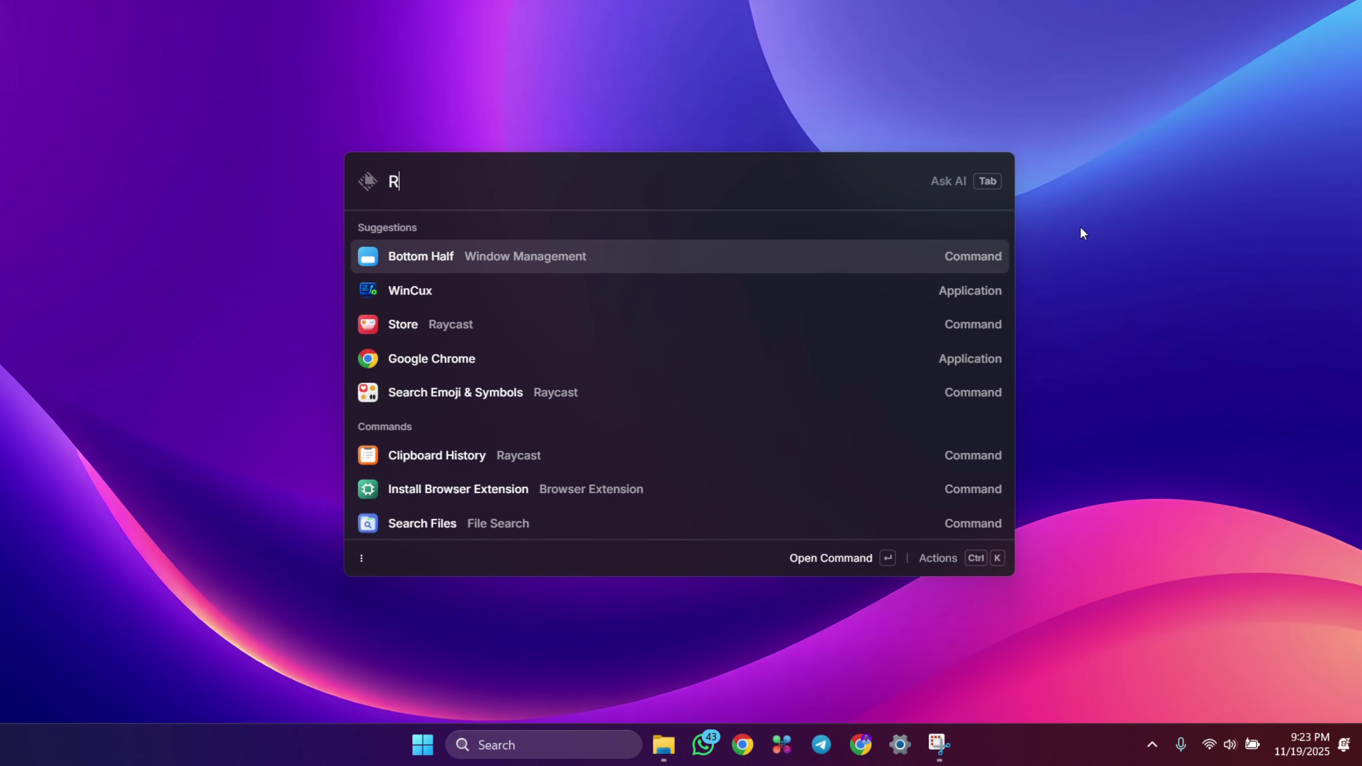
{"action": "type", "text": "AY"}
{"action": "key", "text": "BackSpace"}
{"action": "key", "text": "BackSpace"}
{"action": "key", "text": "BackSpace"}
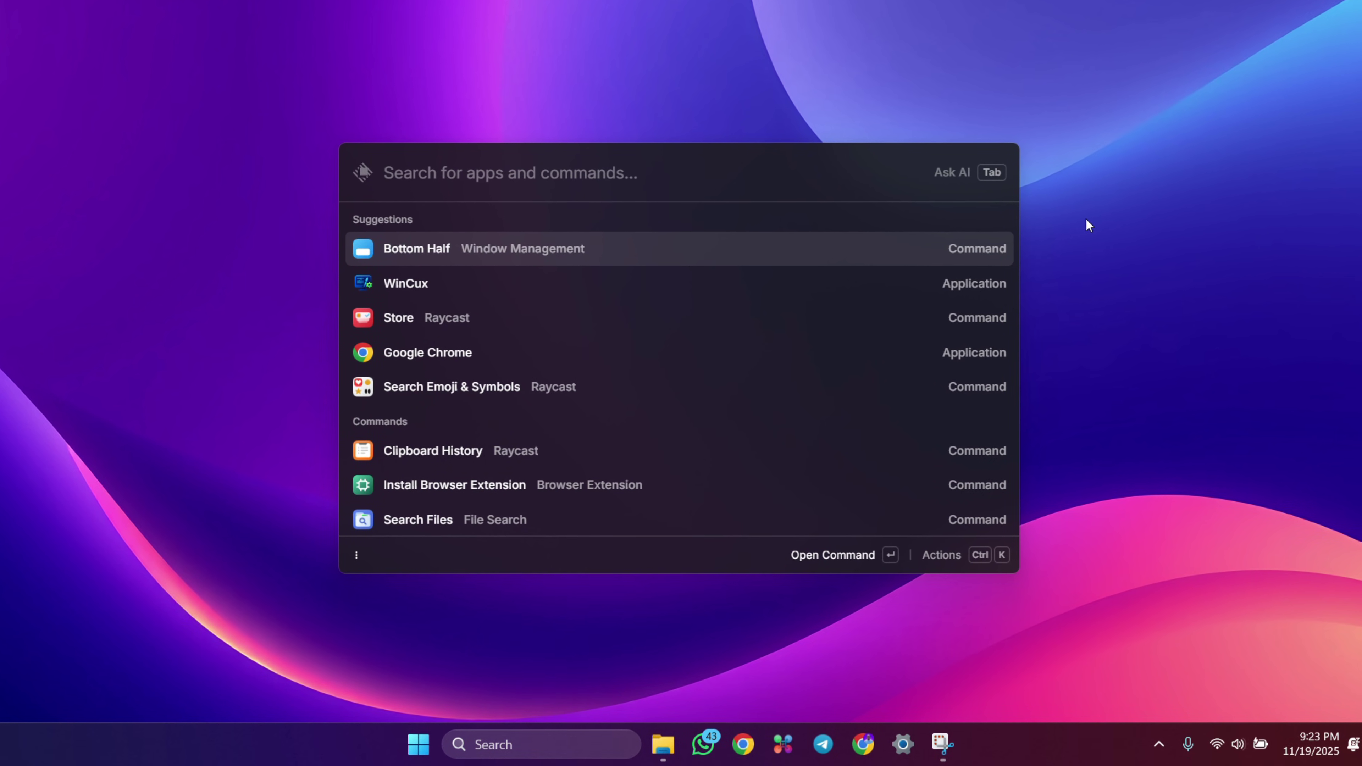
{"action": "type", "text": "sAMcUX"}
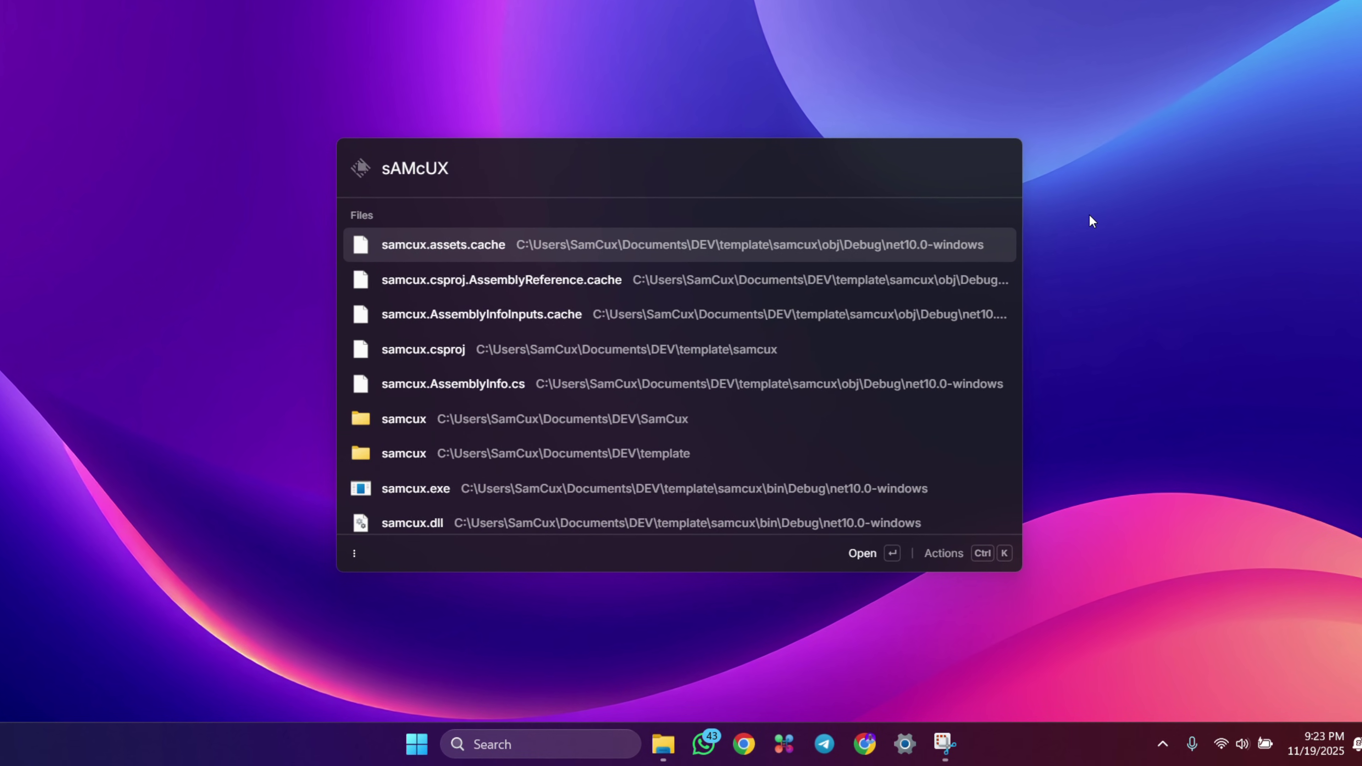
{"action": "key", "text": "BackSpace"}
{"action": "key", "text": "BackSpace"}
{"action": "key", "text": "BackSpace"}
{"action": "key", "text": "BackSpace"}
{"action": "key", "text": "BackSpace"}
{"action": "key", "text": "BackSpace"}
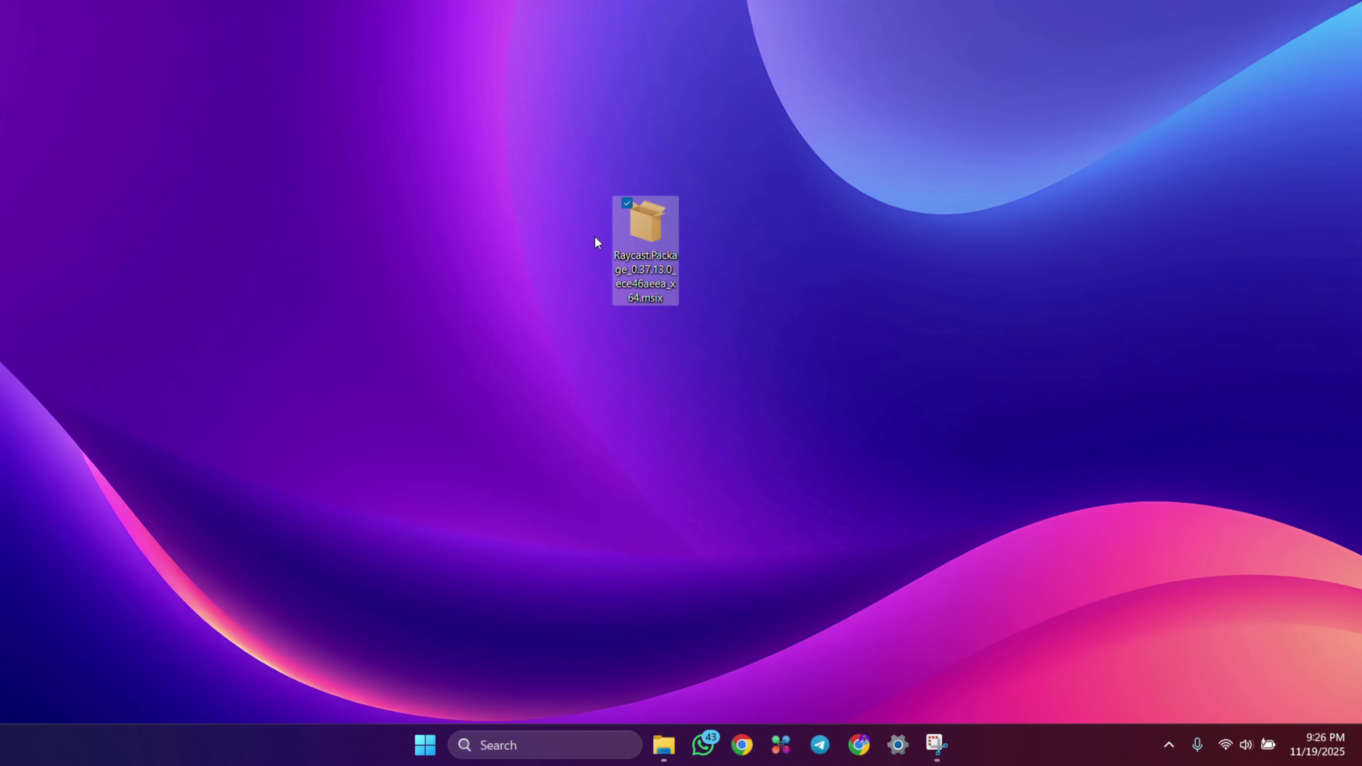
- Reinstall Raycast from the .msix installer package on the desktop
{"action": "mouse_move", "coordinate": [622, 225]}
{"action": "left_mouse_down"}
{"action": "mouse_move", "coordinate": [701, 291]}
{"action": "mouse_move", "coordinate": [628, 224]}
{"action": "left_mouse_up"}
{"action": "double_click", "coordinate": [640, 227]}
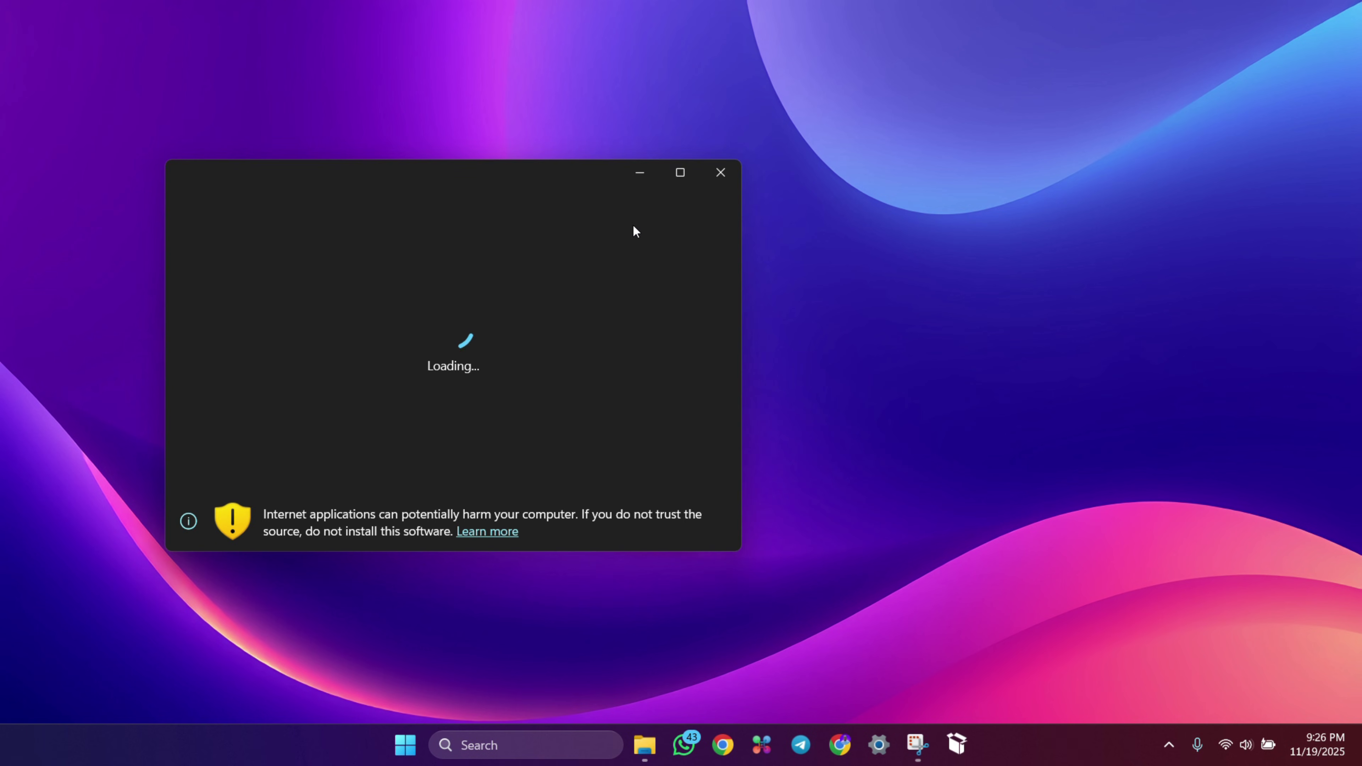
{"action": "left_click_drag", "start_coordinate": [426, 178], "coordinate": [603, 139]}
{"action": "left_click", "coordinate": [702, 486]}
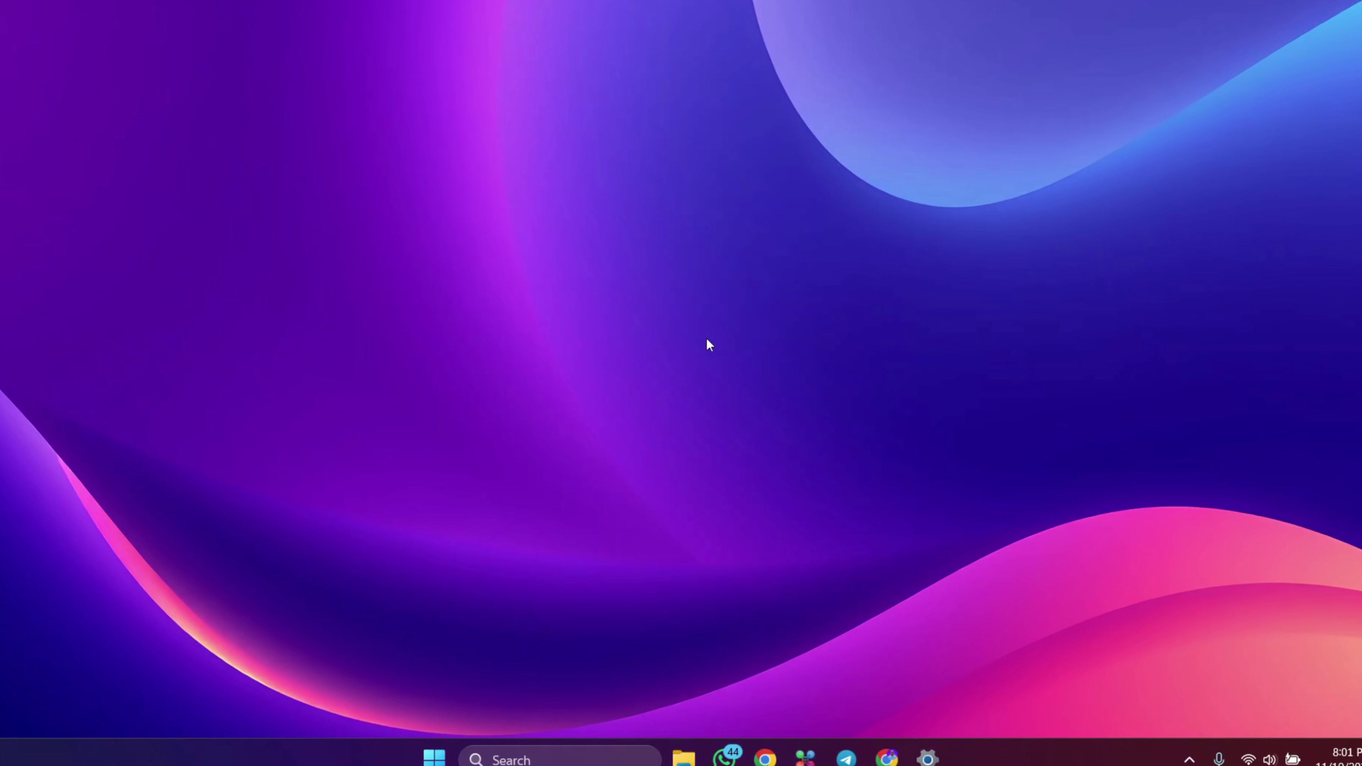
- Launch Google Chrome from the Raycast launcher by searching 'chrome'
{"action": "key", "text": "alt+space"}
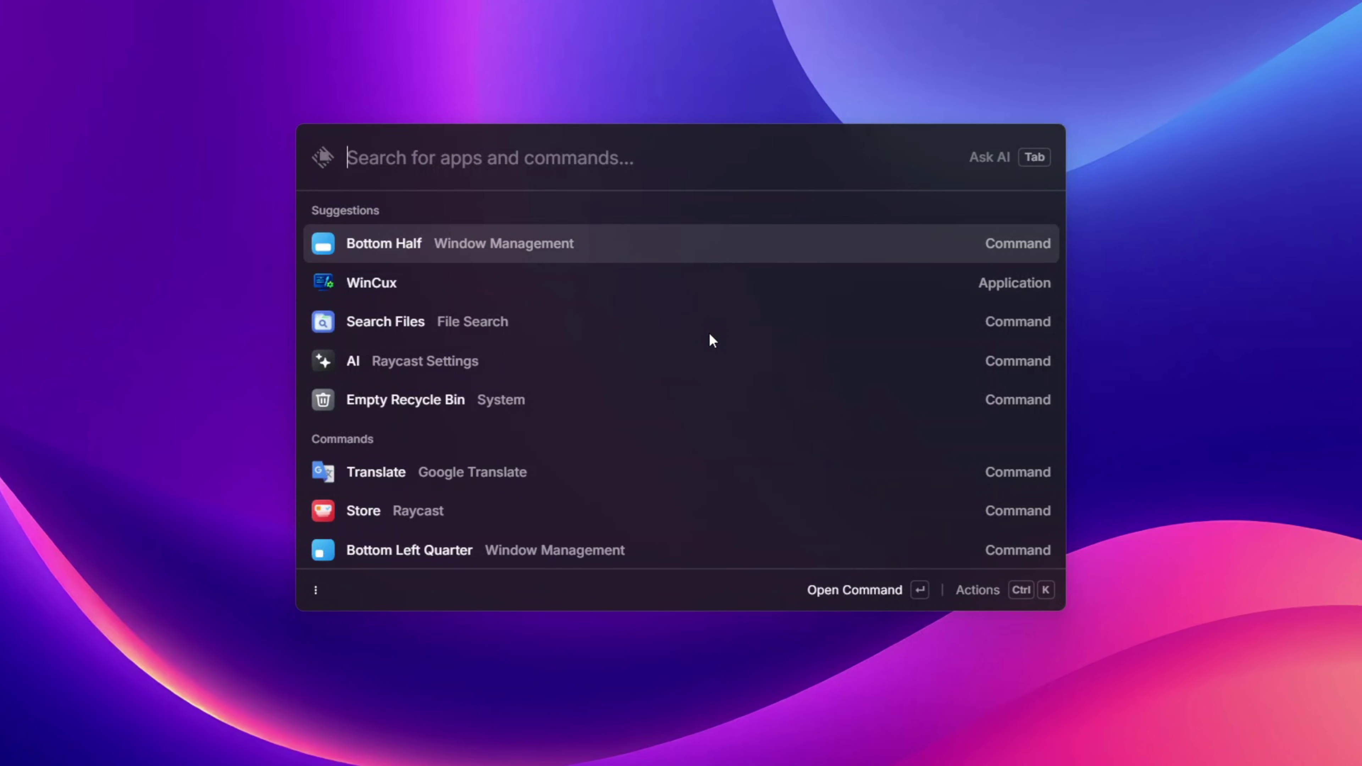
{"action": "type", "text": "chrome"}
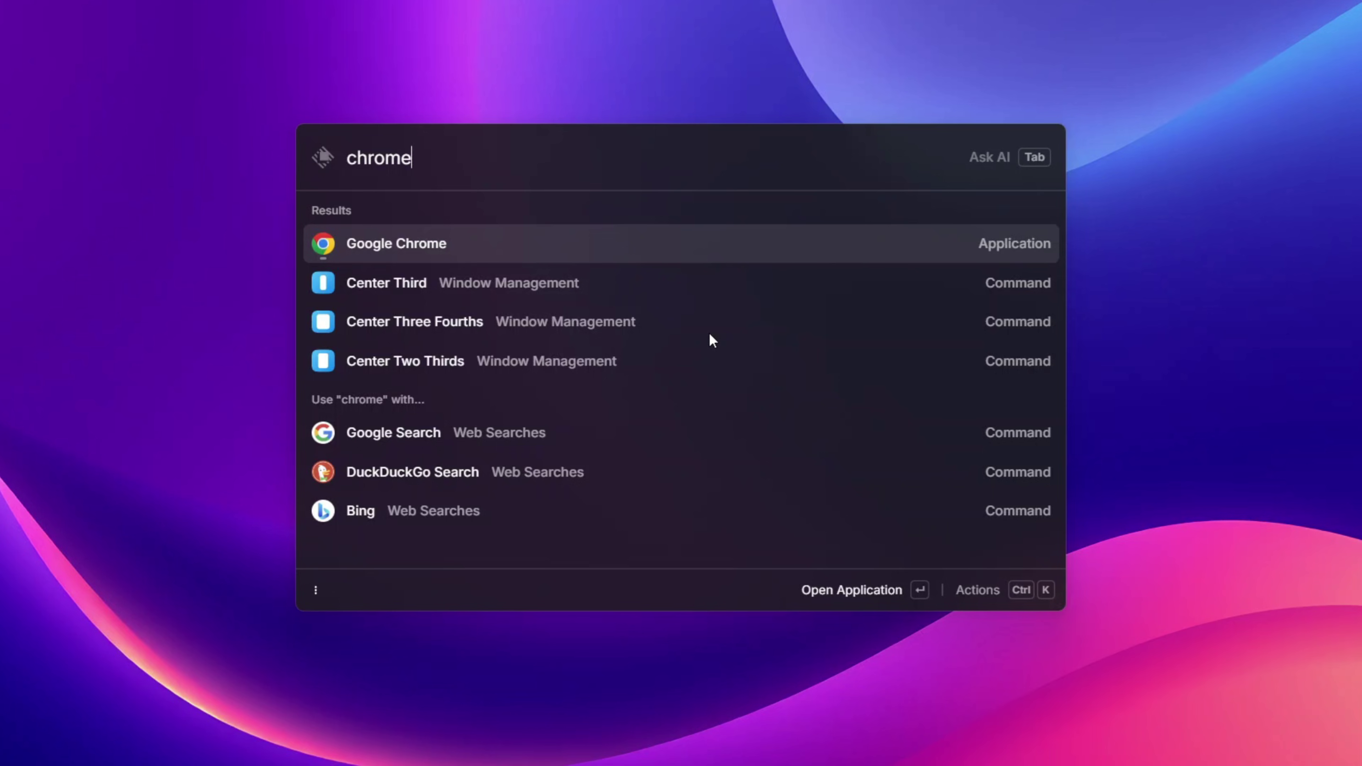
{"action": "key", "text": "Return"}
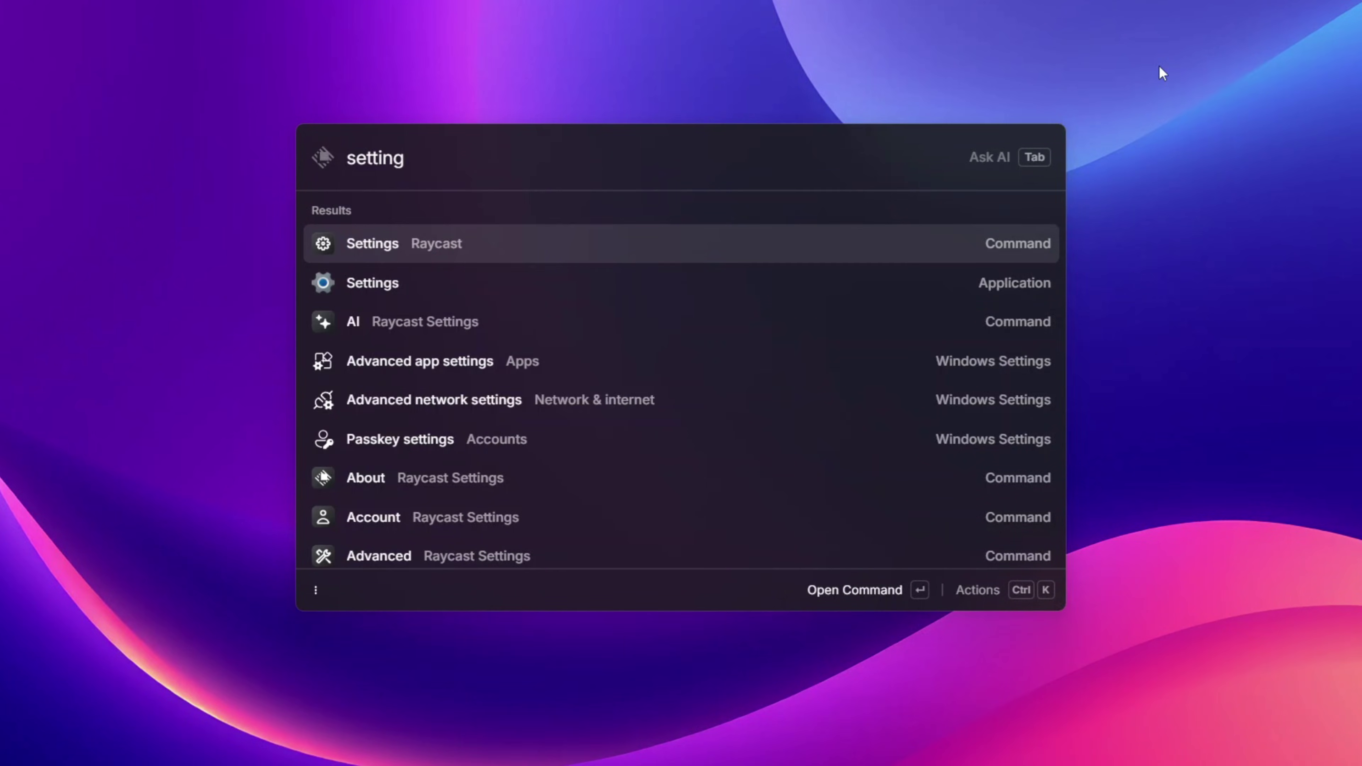
- Launch the Windows Settings application from the launcher's setting results
{"action": "key", "text": "Down"}
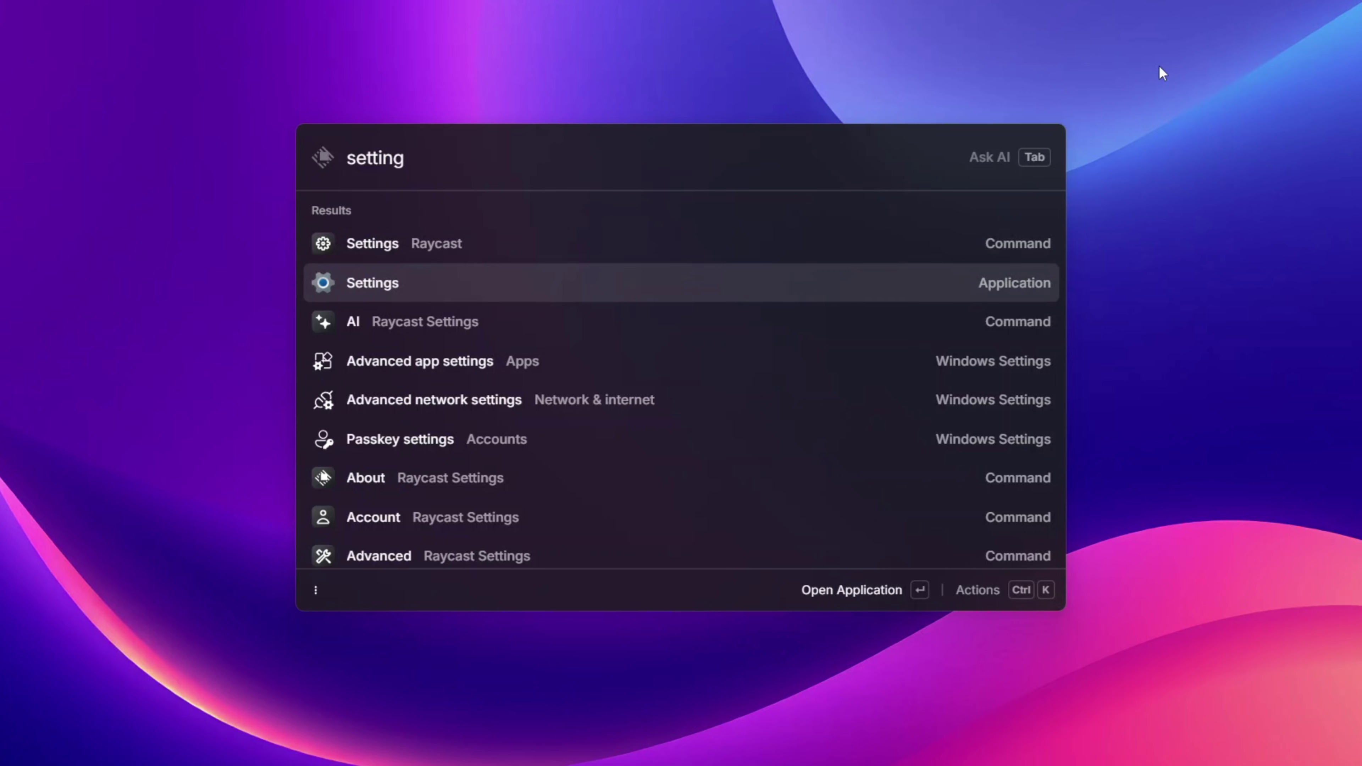
{"action": "key", "text": "Down"}
{"action": "key", "text": "Down"}
{"action": "key", "text": "Up"}
{"action": "key", "text": "Up"}
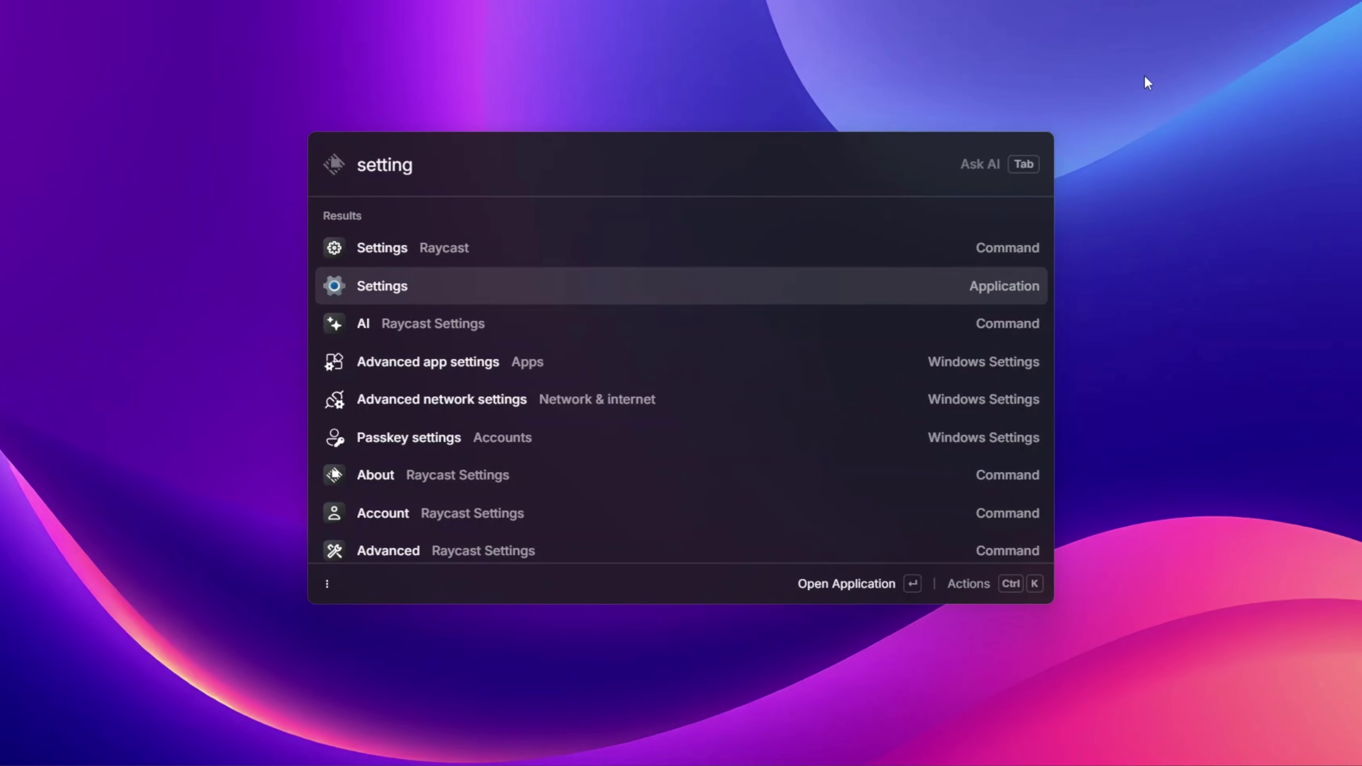
{"action": "key", "text": "Return"}
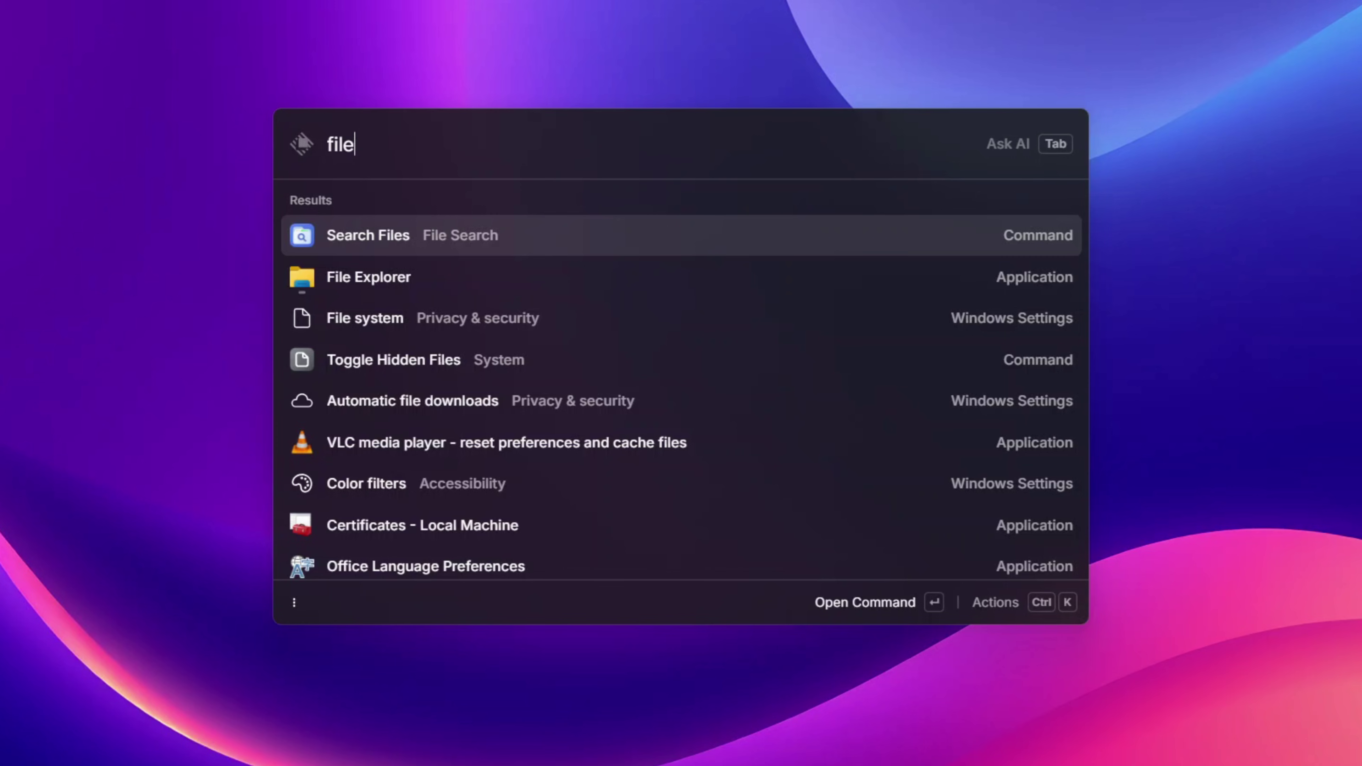
- Open Search Files and browse the png results, then clear the query
{"action": "key", "text": "Return"}
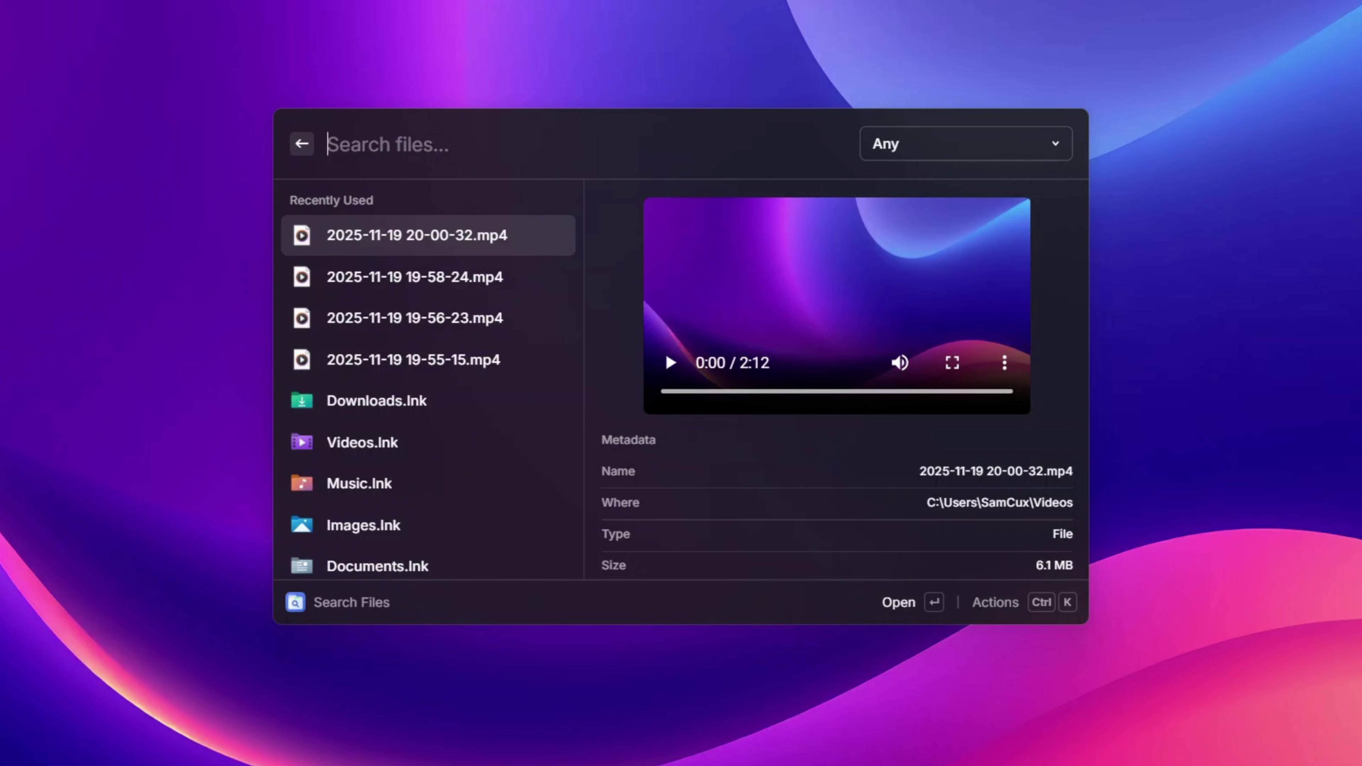
{"action": "type", "text": "png"}
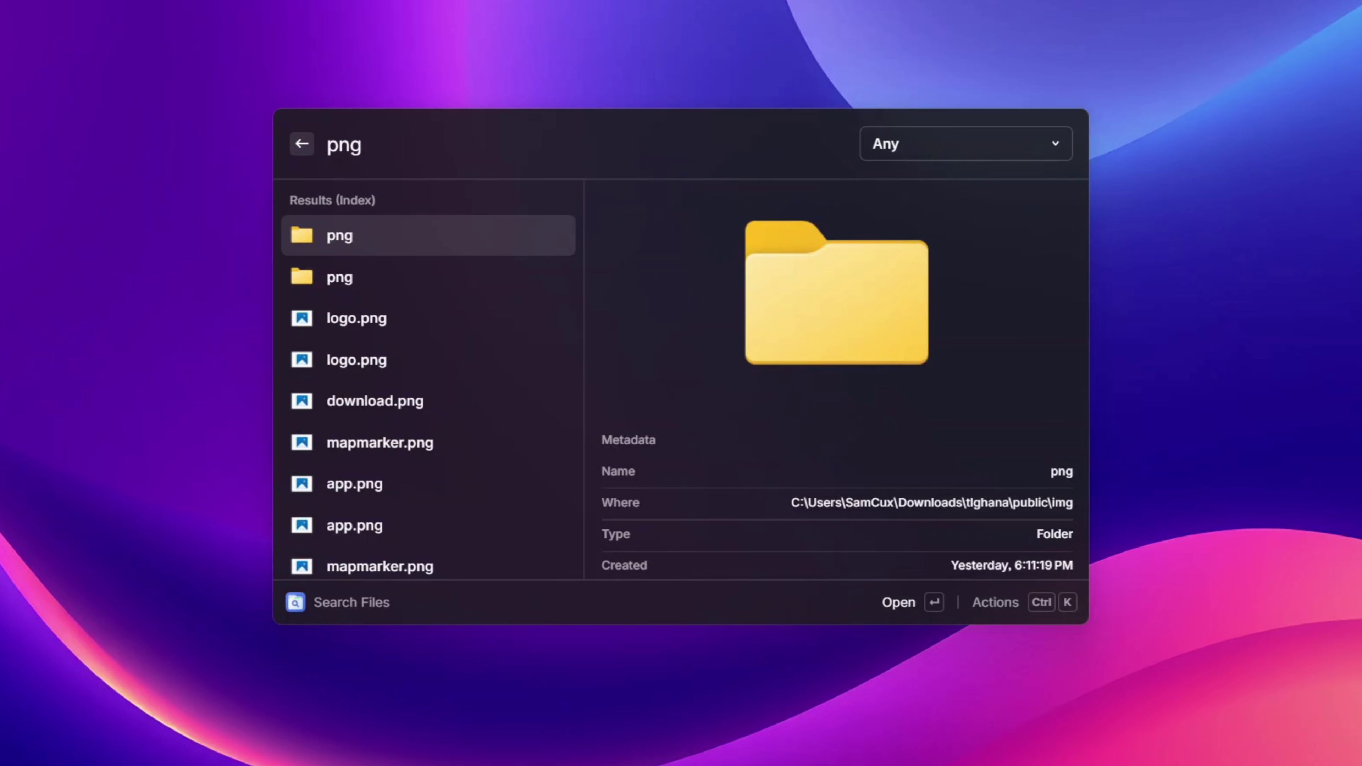
{"action": "key", "text": "Down"}
{"action": "key", "text": "Down"}
{"action": "key", "text": "Down"}
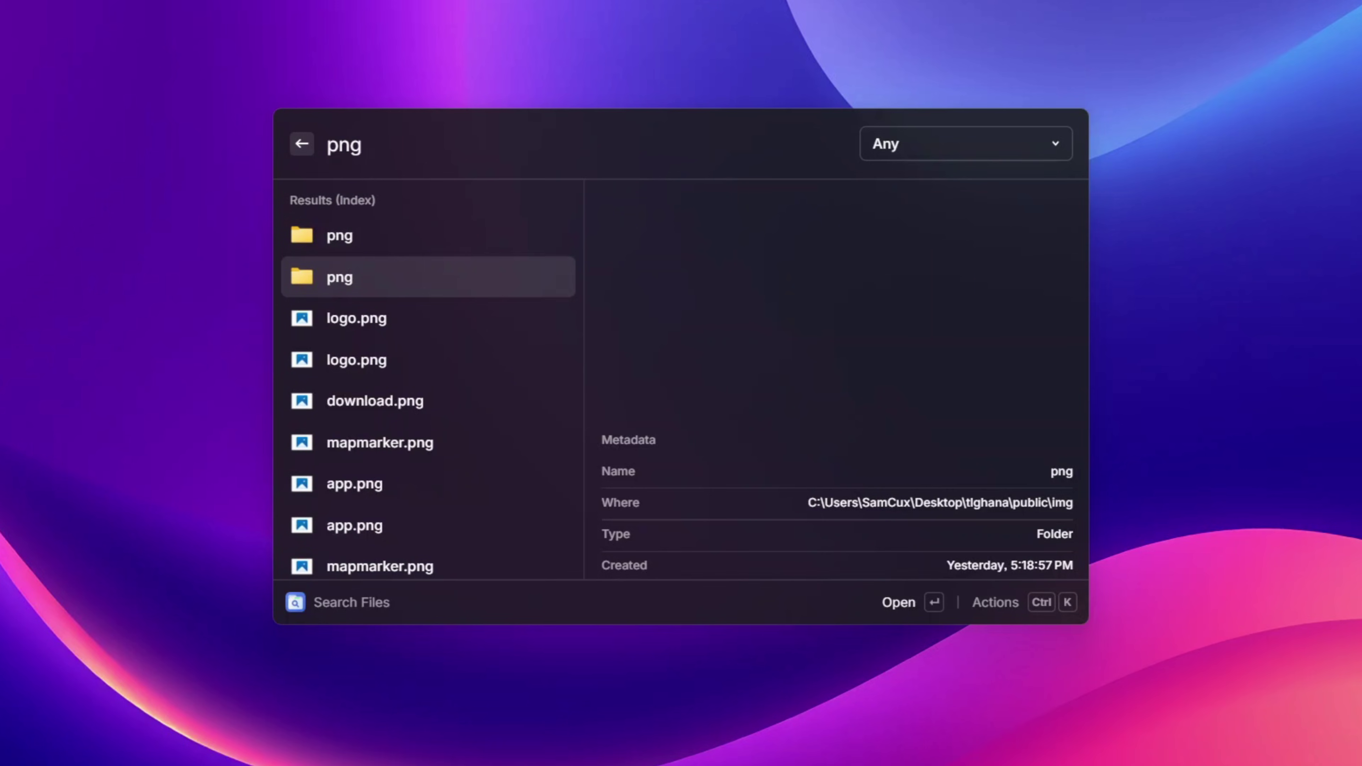
{"action": "key", "text": "Up"}
{"action": "key", "text": "Up"}
{"action": "key", "text": "Up"}
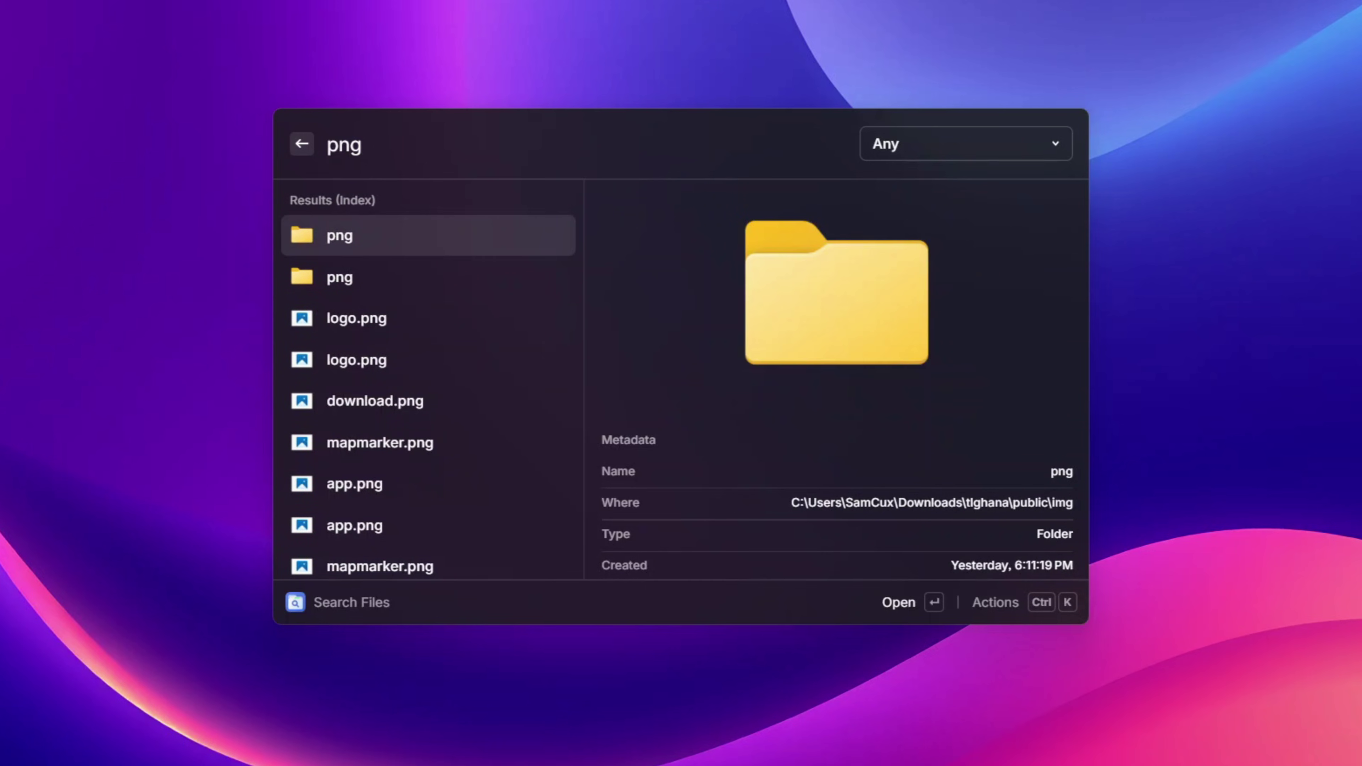
{"action": "key", "text": "BackSpace"}
{"action": "key", "text": "BackSpace"}
{"action": "key", "text": "BackSpace"}
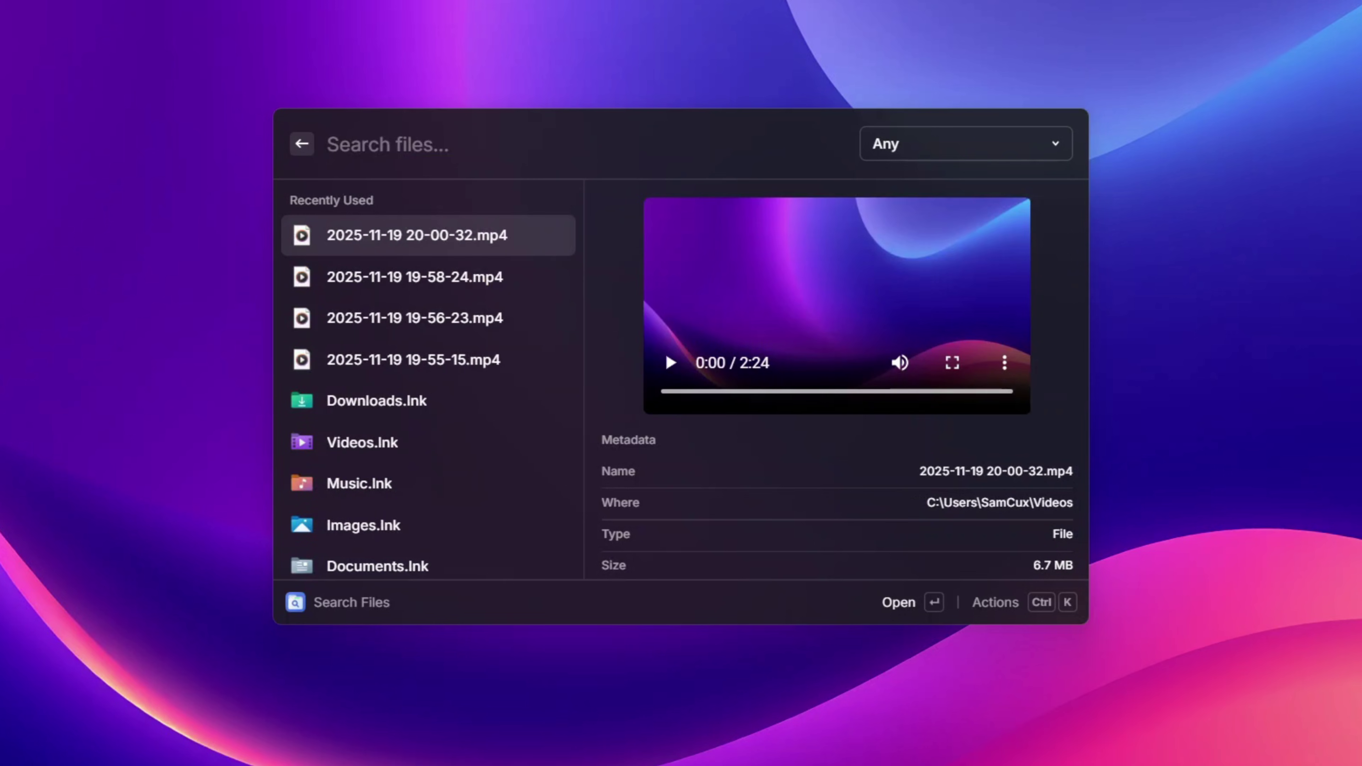
- Browse the pdf results back to the CamScanner PDF, then clear the query
{"action": "type", "text": "pdf"}
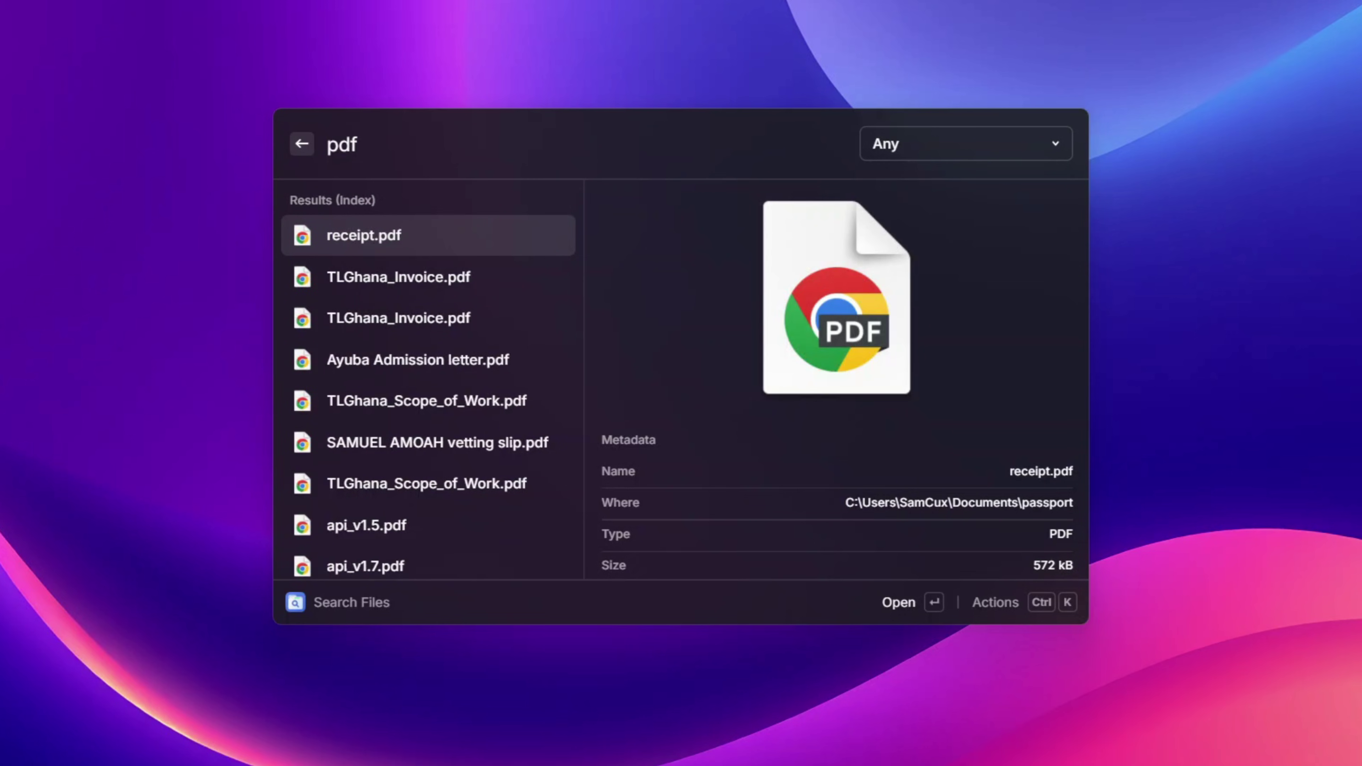
{"action": "key", "text": "Down"}
{"action": "key", "text": "Down"}
{"action": "key", "text": "Down"}
{"action": "key", "text": "Down"}
{"action": "key", "text": "Down"}
{"action": "key", "text": "Down"}
{"action": "key", "text": "Down"}
{"action": "key", "text": "Down"}
{"action": "key", "text": "Down"}
{"action": "key", "text": "Down"}
{"action": "key", "text": "Down"}
{"action": "key", "text": "Down"}
{"action": "key", "text": "Down"}
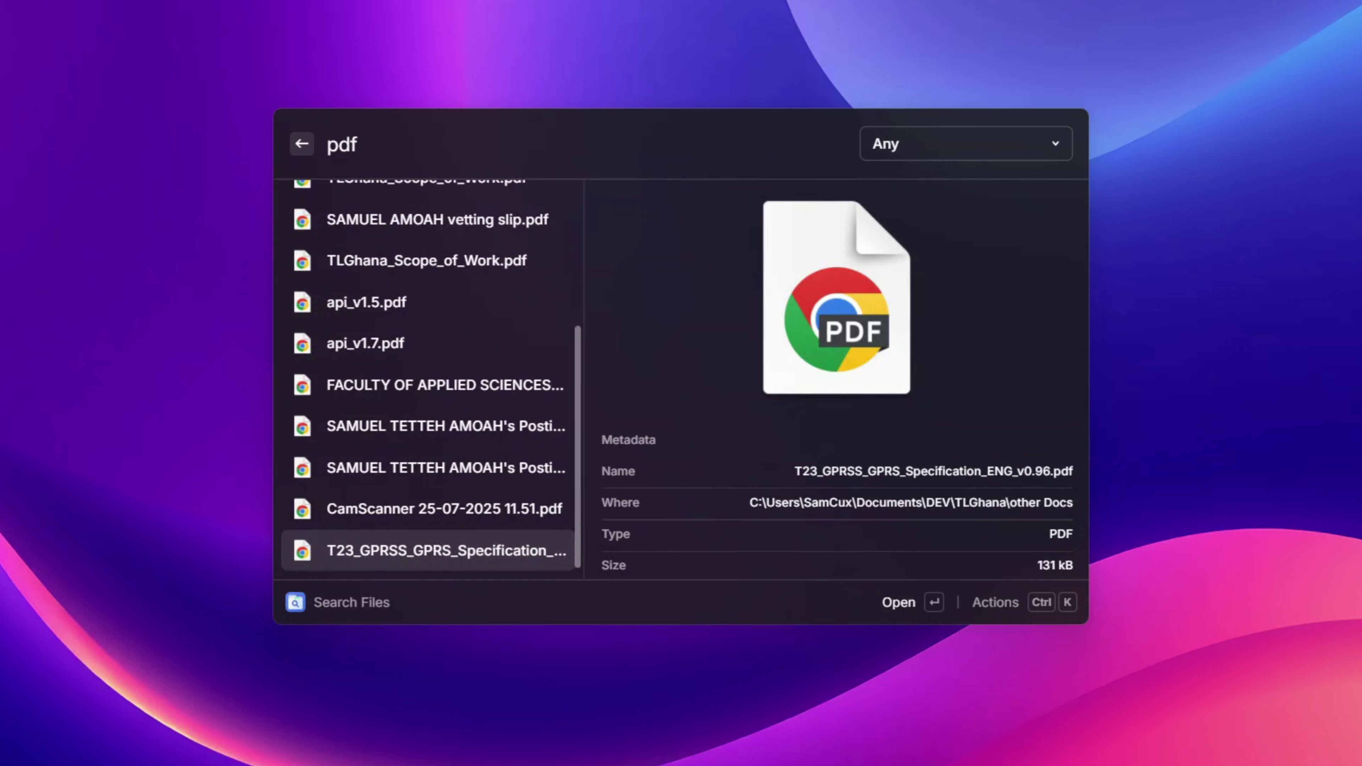
{"action": "key", "text": "Up"}
{"action": "key", "text": "BackSpace"}
{"action": "key", "text": "BackSpace"}
{"action": "key", "text": "BackSpace"}
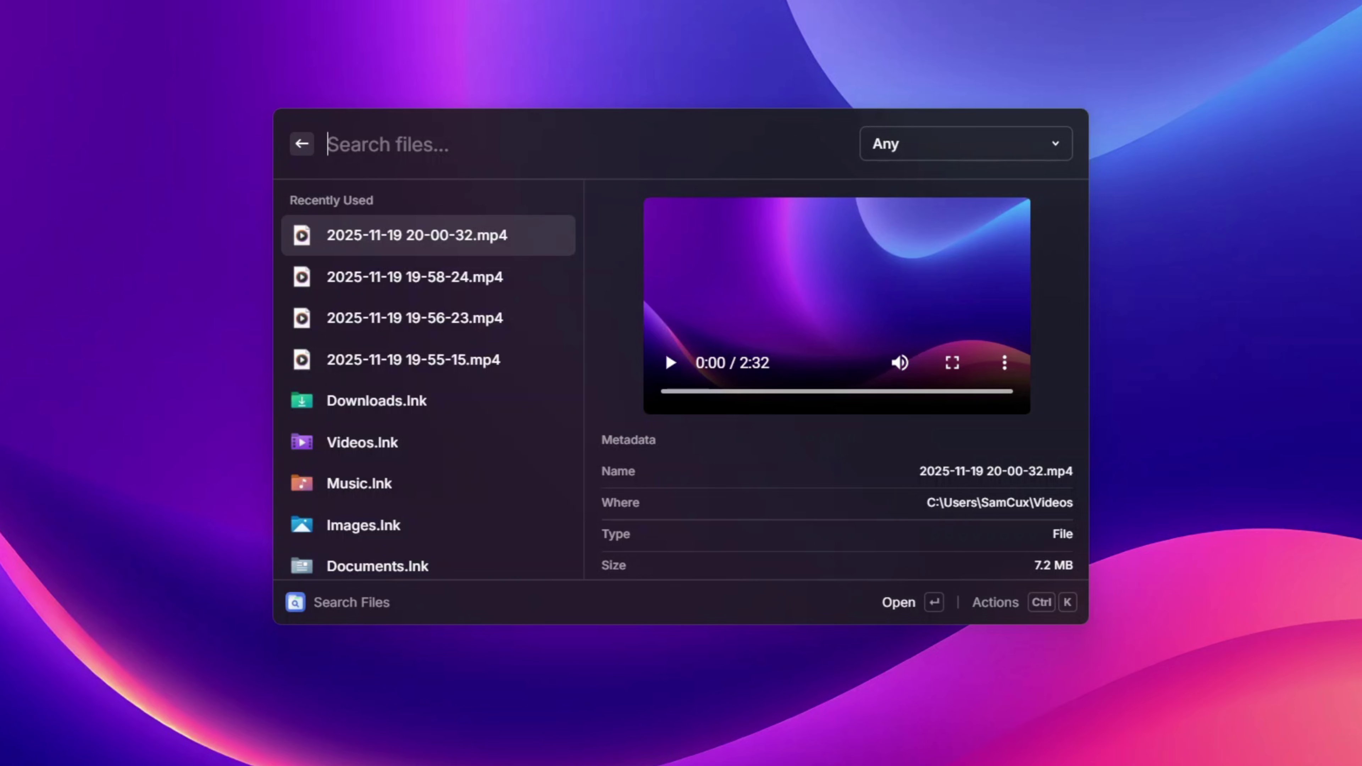
{"action": "left_click", "coordinate": [671, 365]}
{"action": "left_click", "coordinate": [671, 365]}
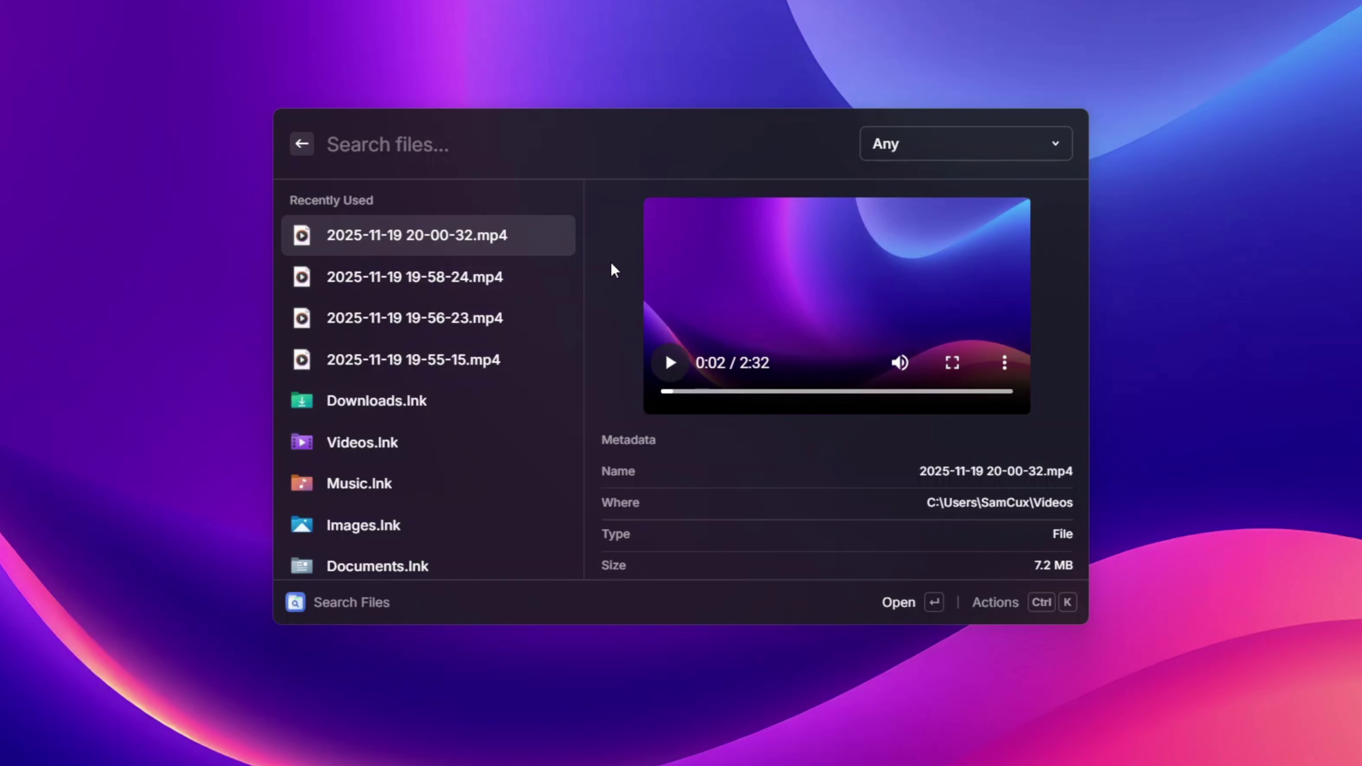
{"action": "scroll", "coordinate": [529, 374], "scroll_direction": "down", "scroll_amount": 1}
{"action": "scroll", "coordinate": [528, 374], "scroll_direction": "down", "scroll_amount": 5}
{"action": "scroll", "coordinate": [490, 396], "scroll_direction": "up", "scroll_amount": 8}
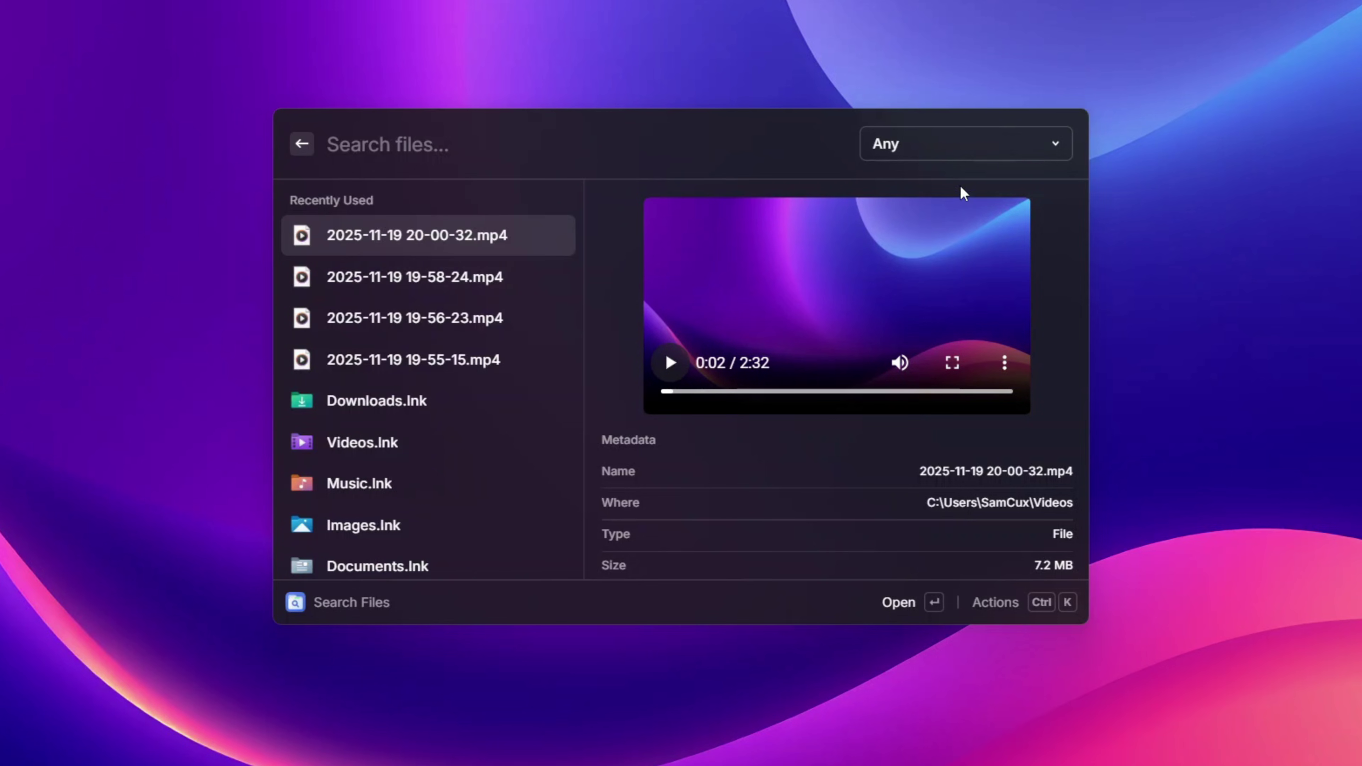
- Filter file search to Application, then File, reset to Any, and go back to the launcher
{"action": "left_click", "coordinate": [970, 154]}
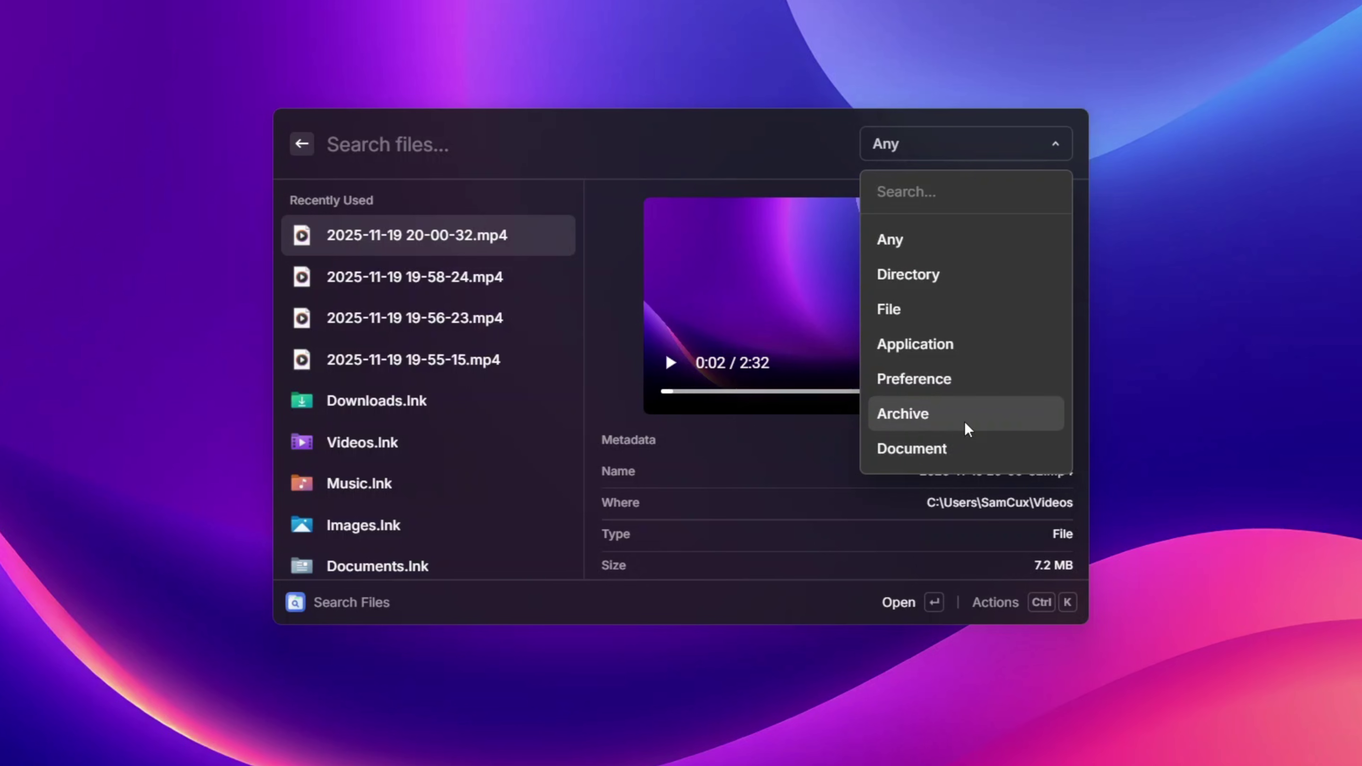
{"action": "left_click", "coordinate": [931, 343]}
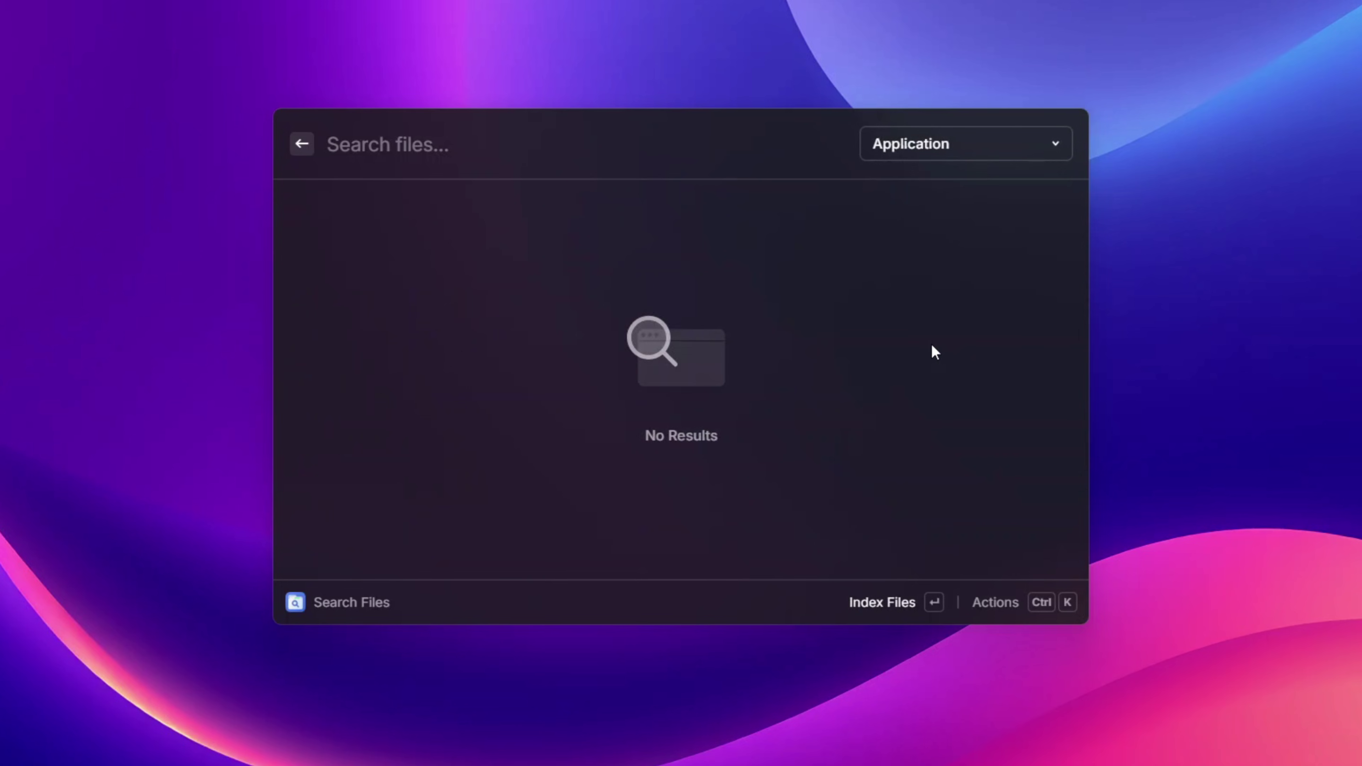
{"action": "left_click", "coordinate": [1007, 156]}
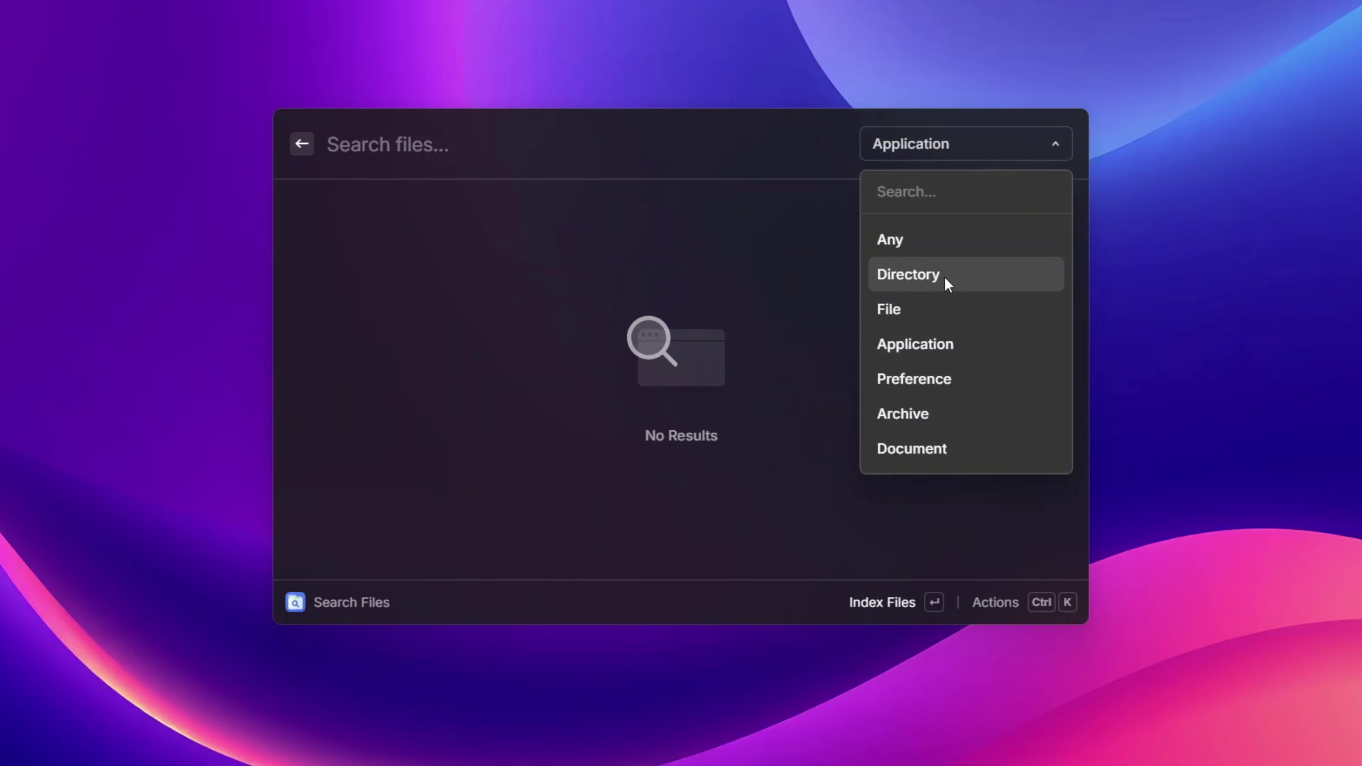
{"action": "left_click", "coordinate": [934, 306]}
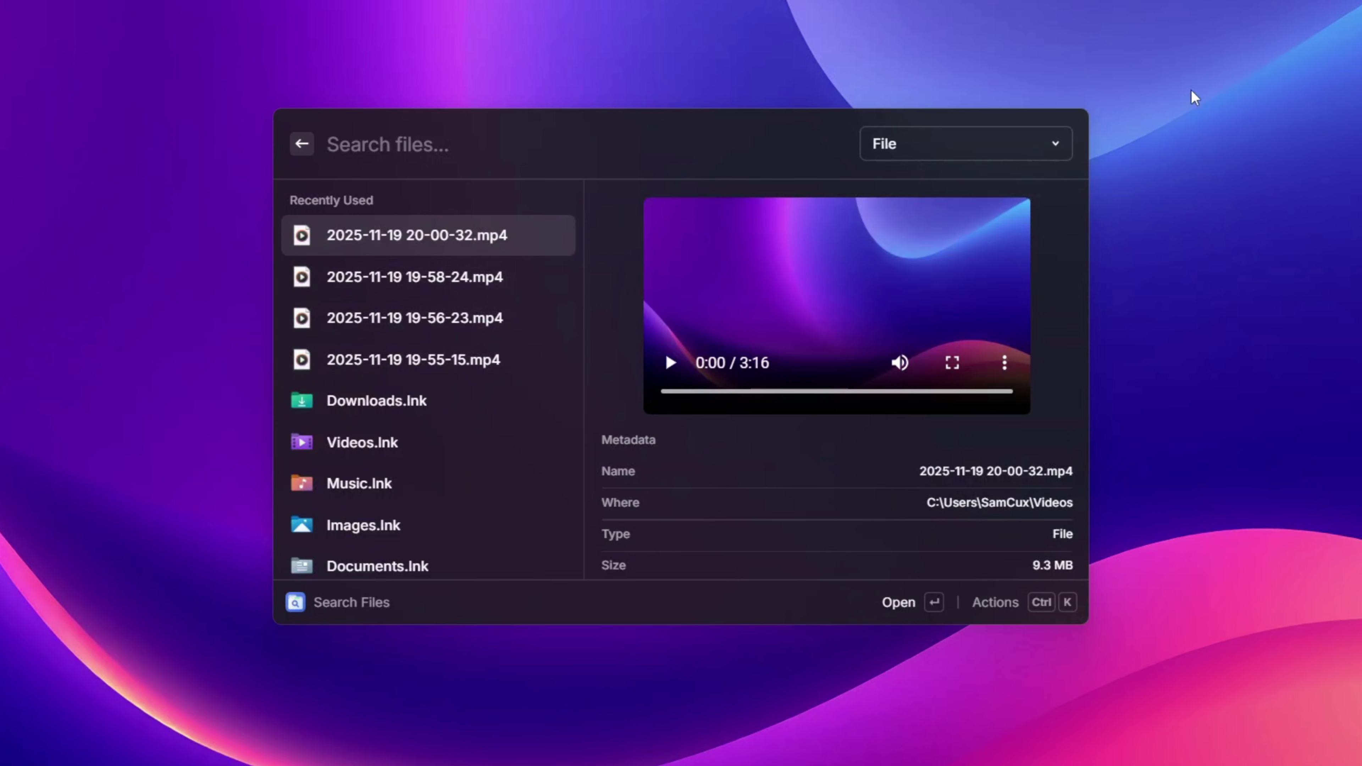
{"action": "left_click", "coordinate": [1049, 145]}
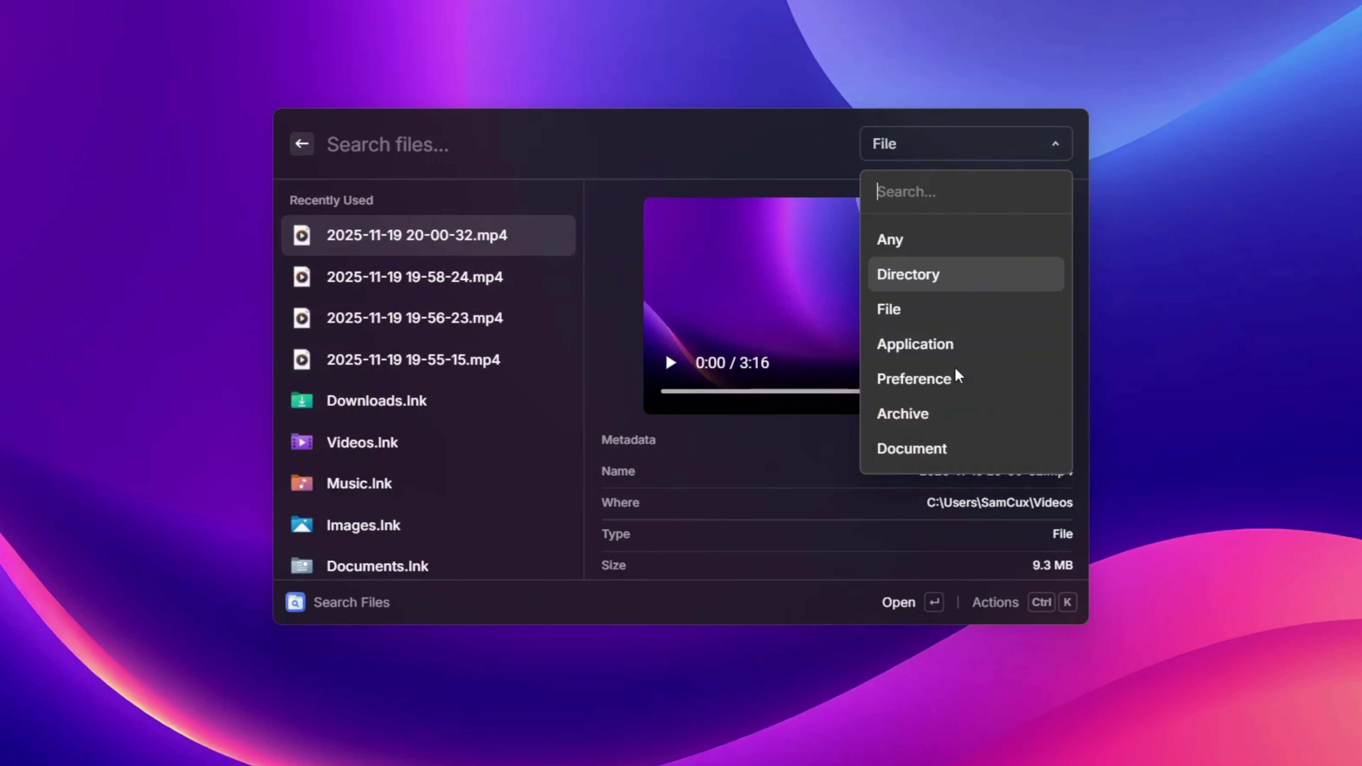
{"action": "left_click", "coordinate": [926, 249]}
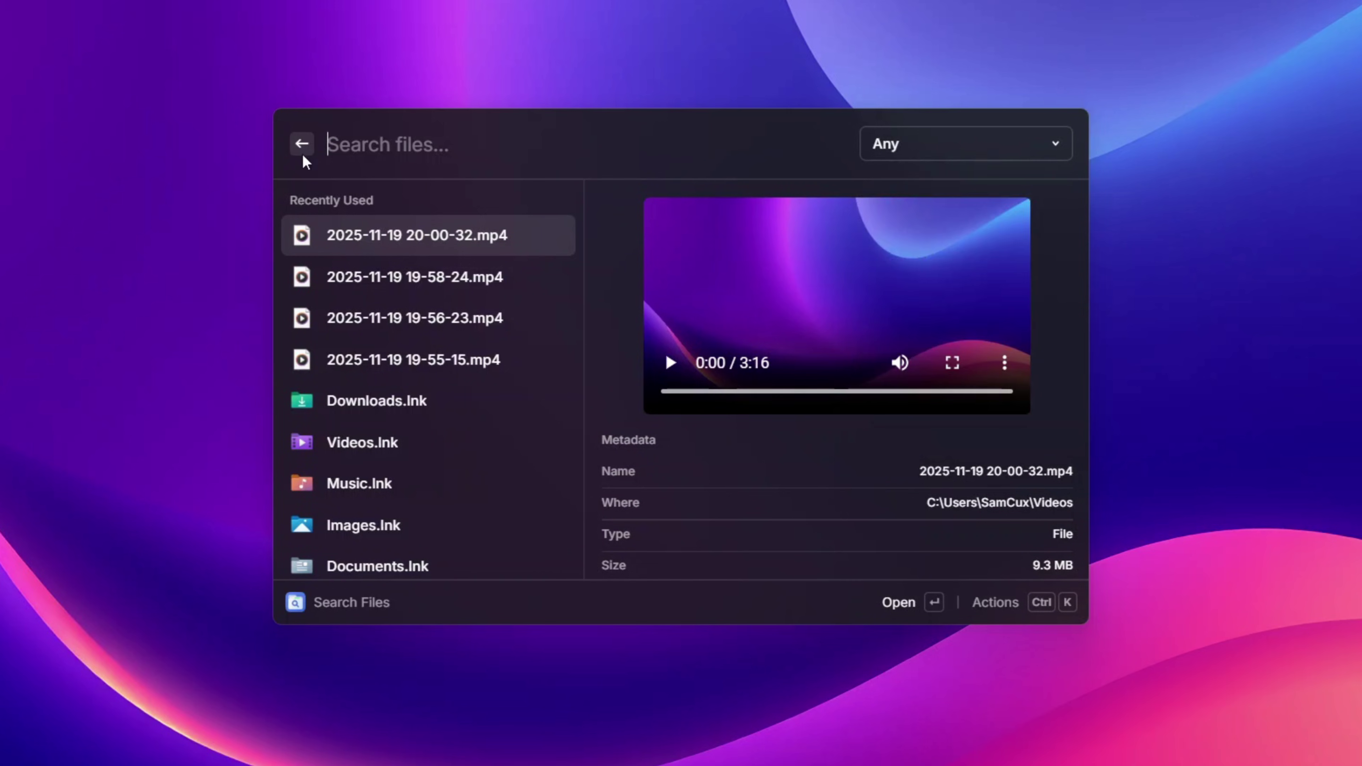
{"action": "left_click", "coordinate": [302, 144]}
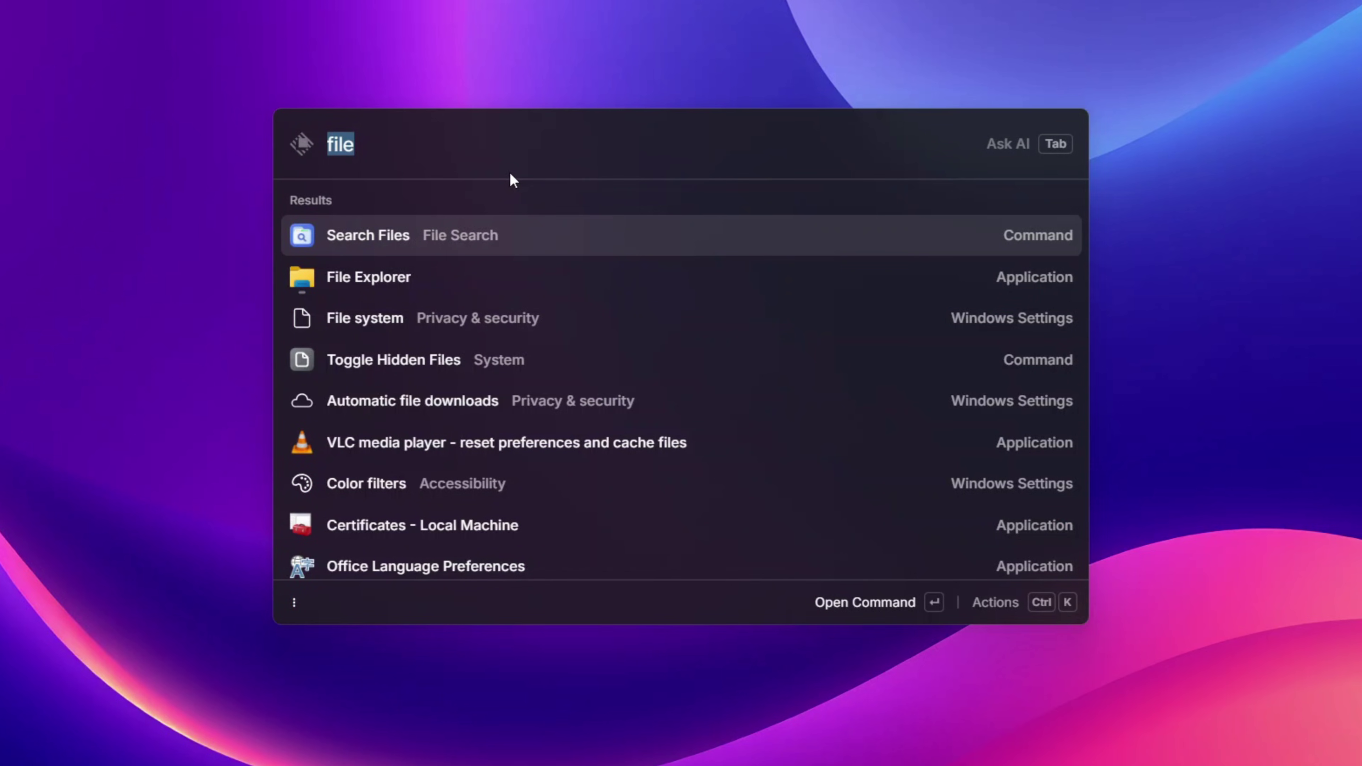
{"action": "key", "text": "BackSpace"}
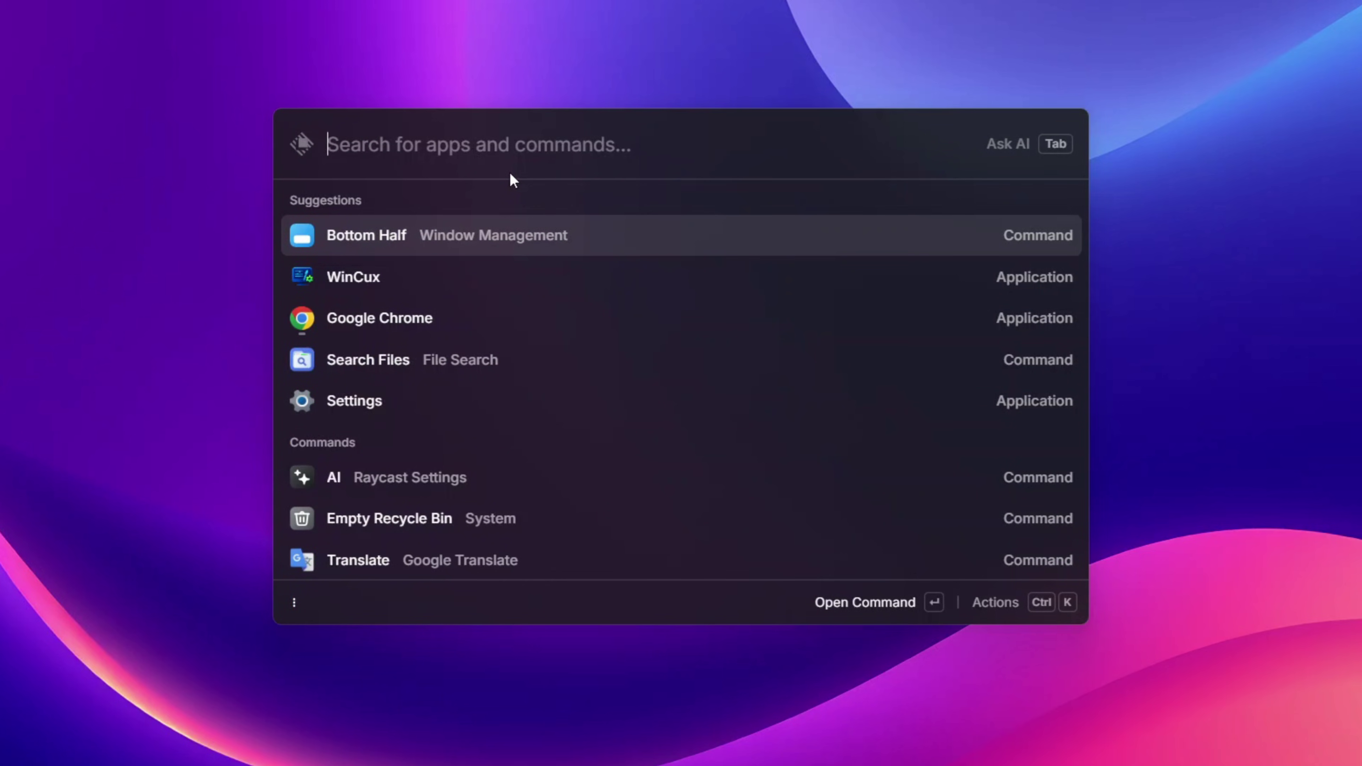
{"action": "type", "text": "4+$"}
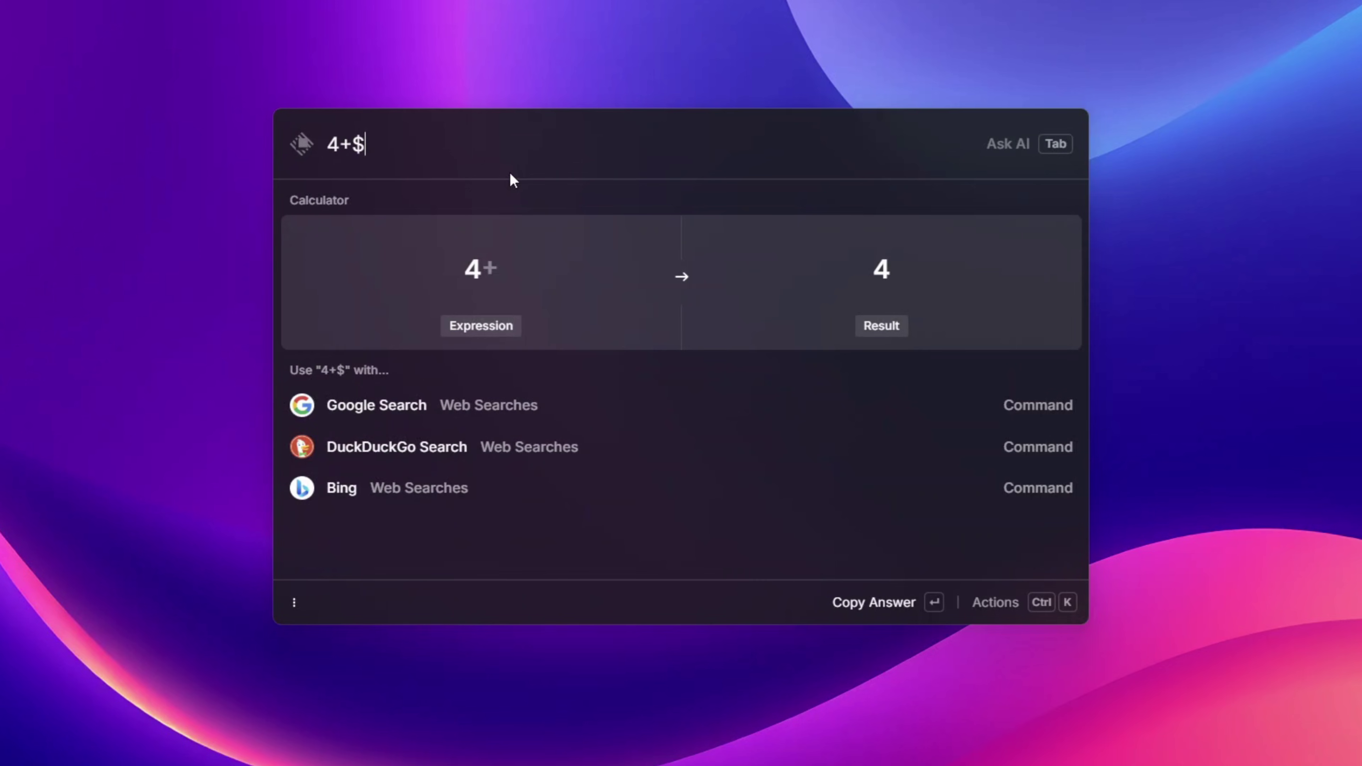
{"action": "key", "text": "BackSpace"}
{"action": "type", "text": "4"}
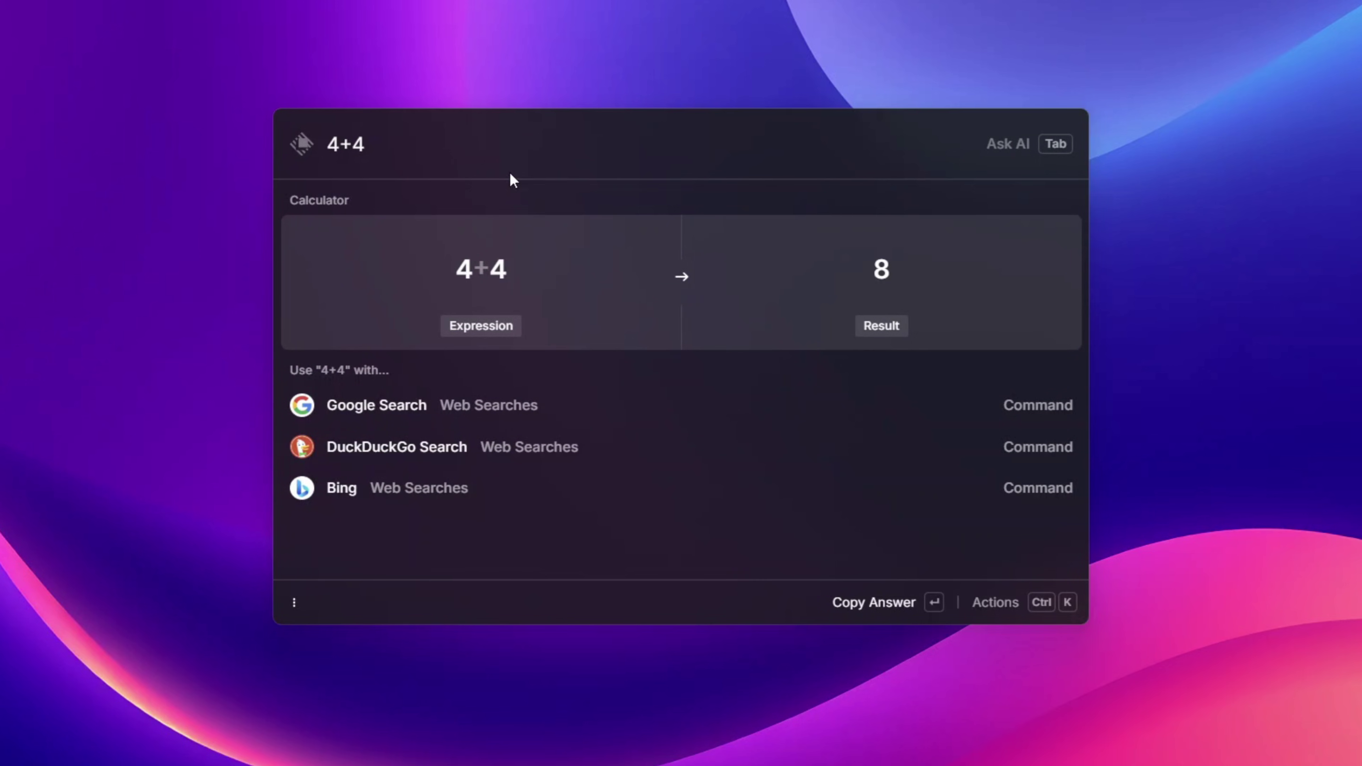
{"action": "type", "text": "_35"}
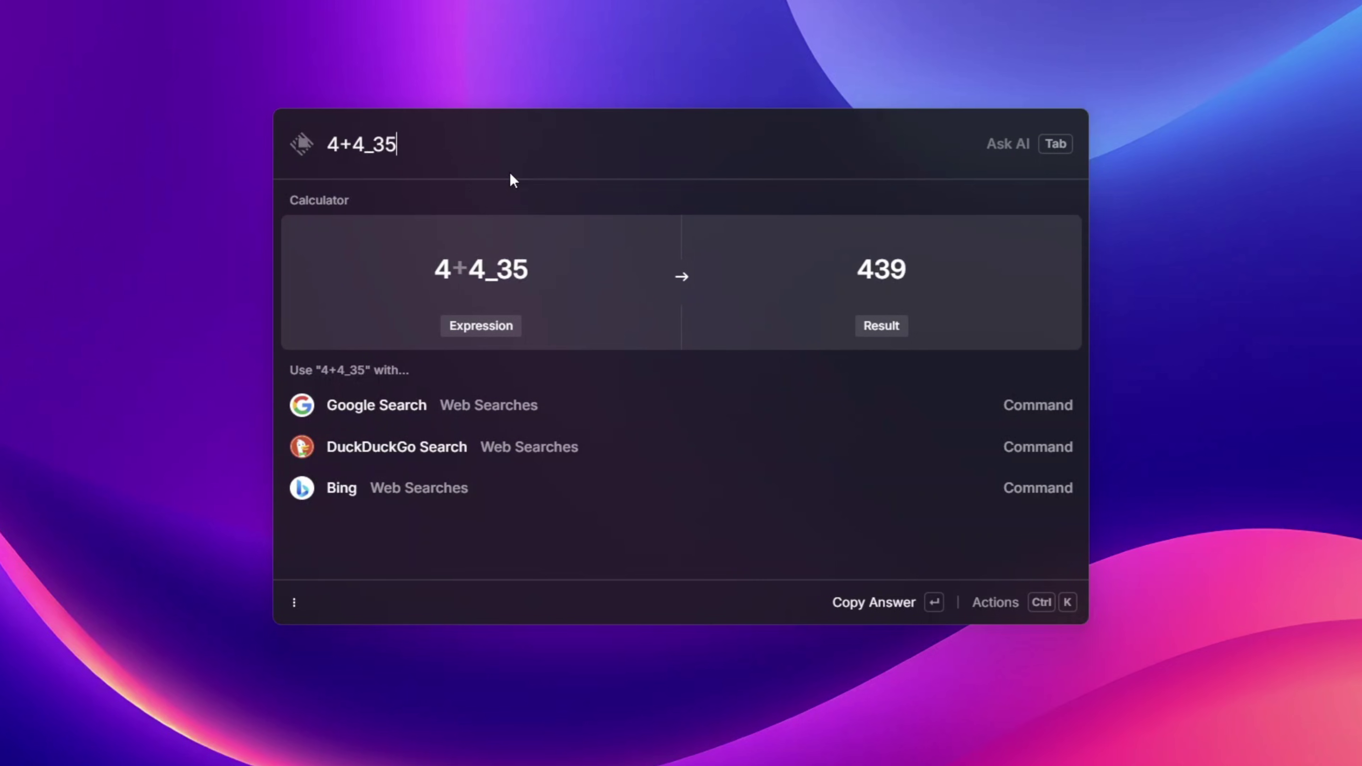
{"action": "key", "text": "BackSpace"}
{"action": "key", "text": "BackSpace"}
{"action": "key", "text": "BackSpace"}
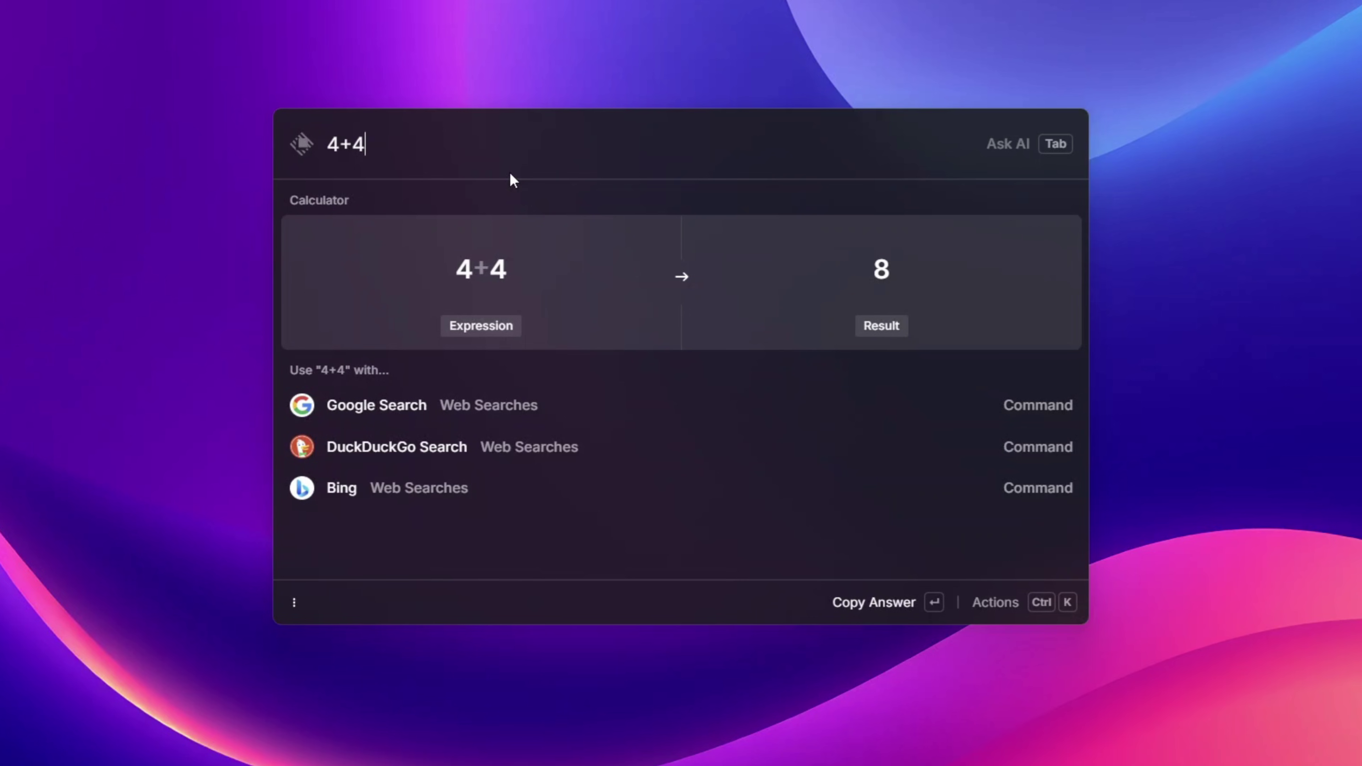
{"action": "key", "text": "BackSpace"}
{"action": "key", "text": "BackSpace"}
{"action": "key", "text": "BackSpace"}
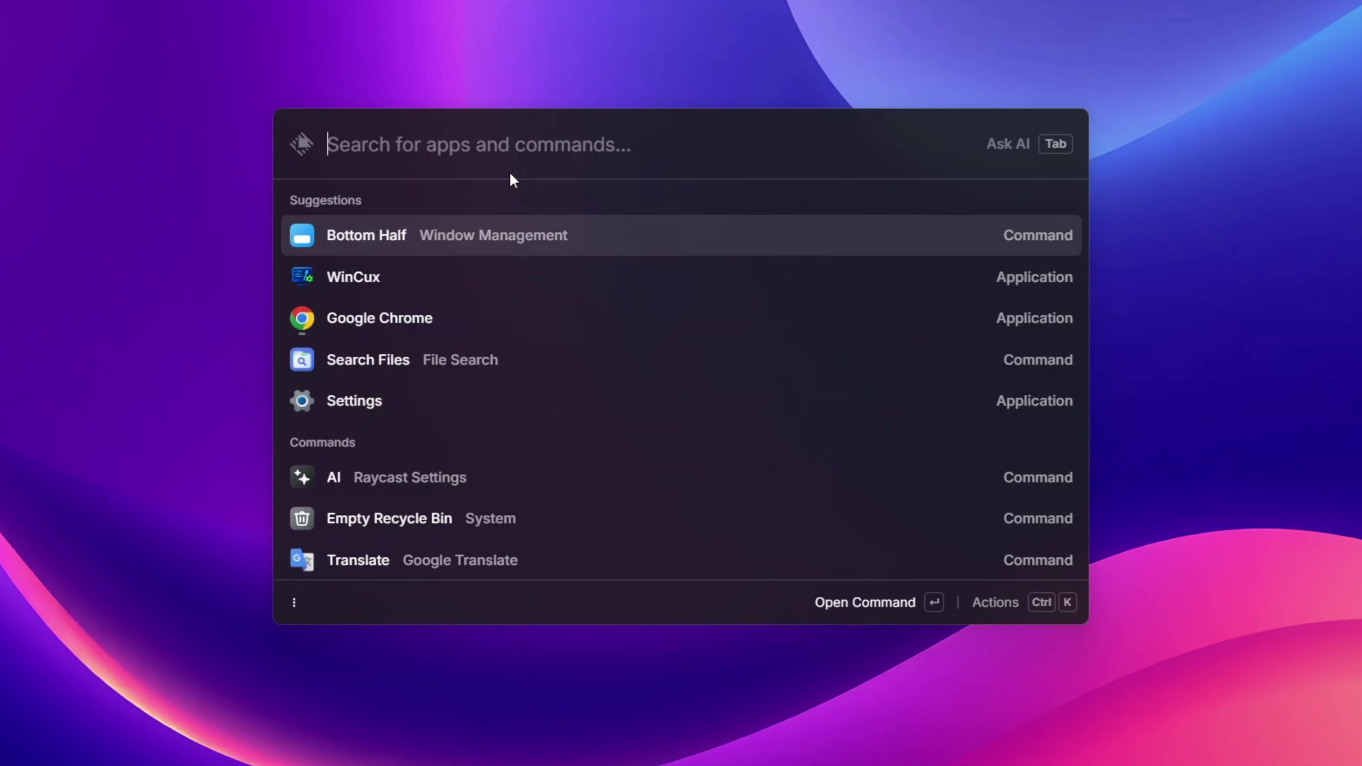
{"action": "key", "text": "Tab"}
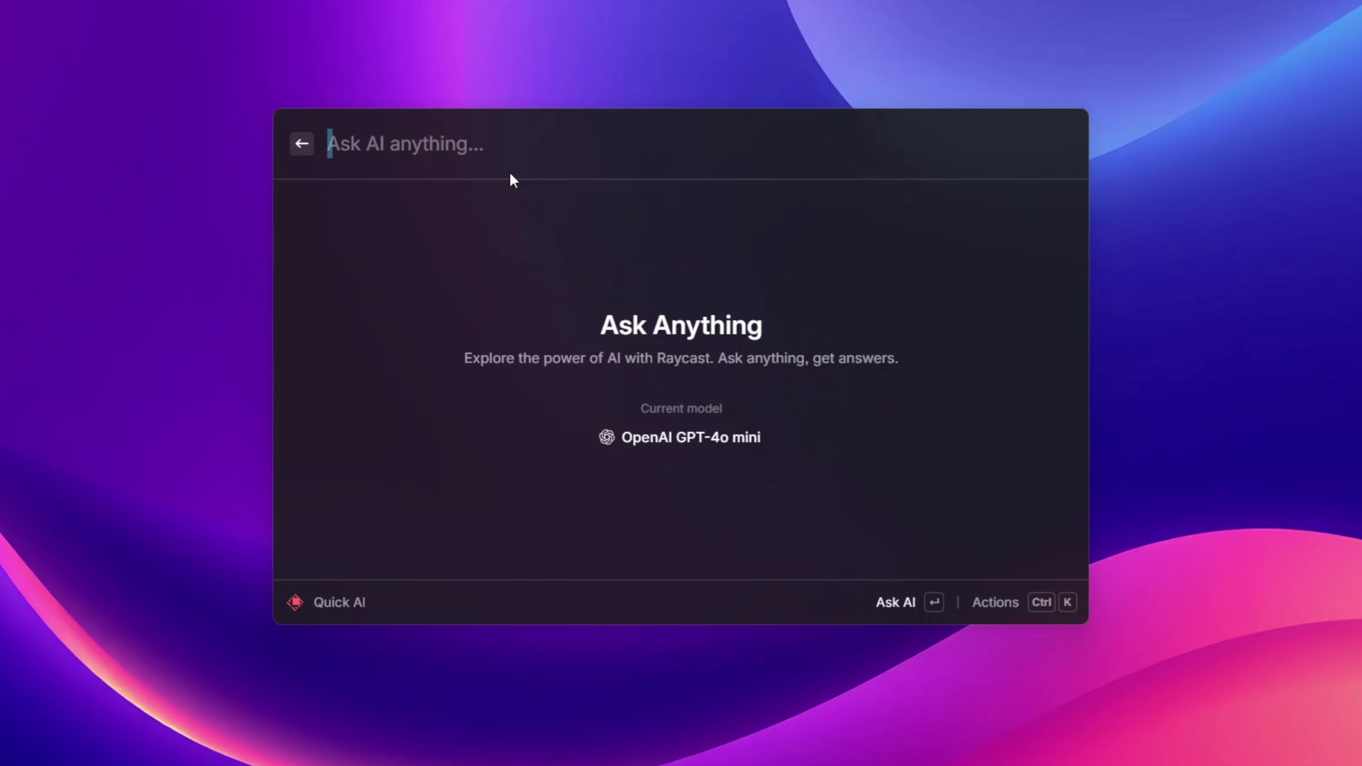
{"action": "type", "text": "what is"}
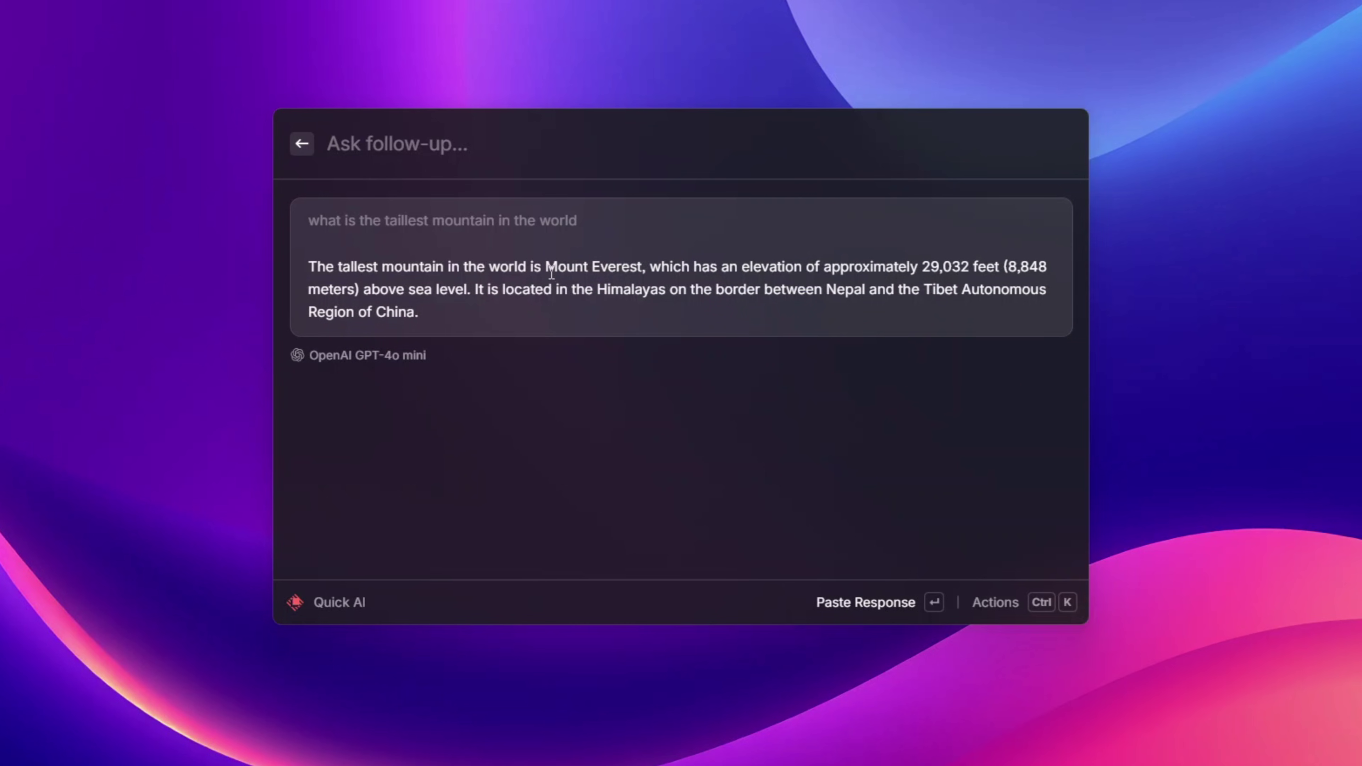
{"action": "left_click_drag", "start_coordinate": [546, 268], "coordinate": [637, 270]}
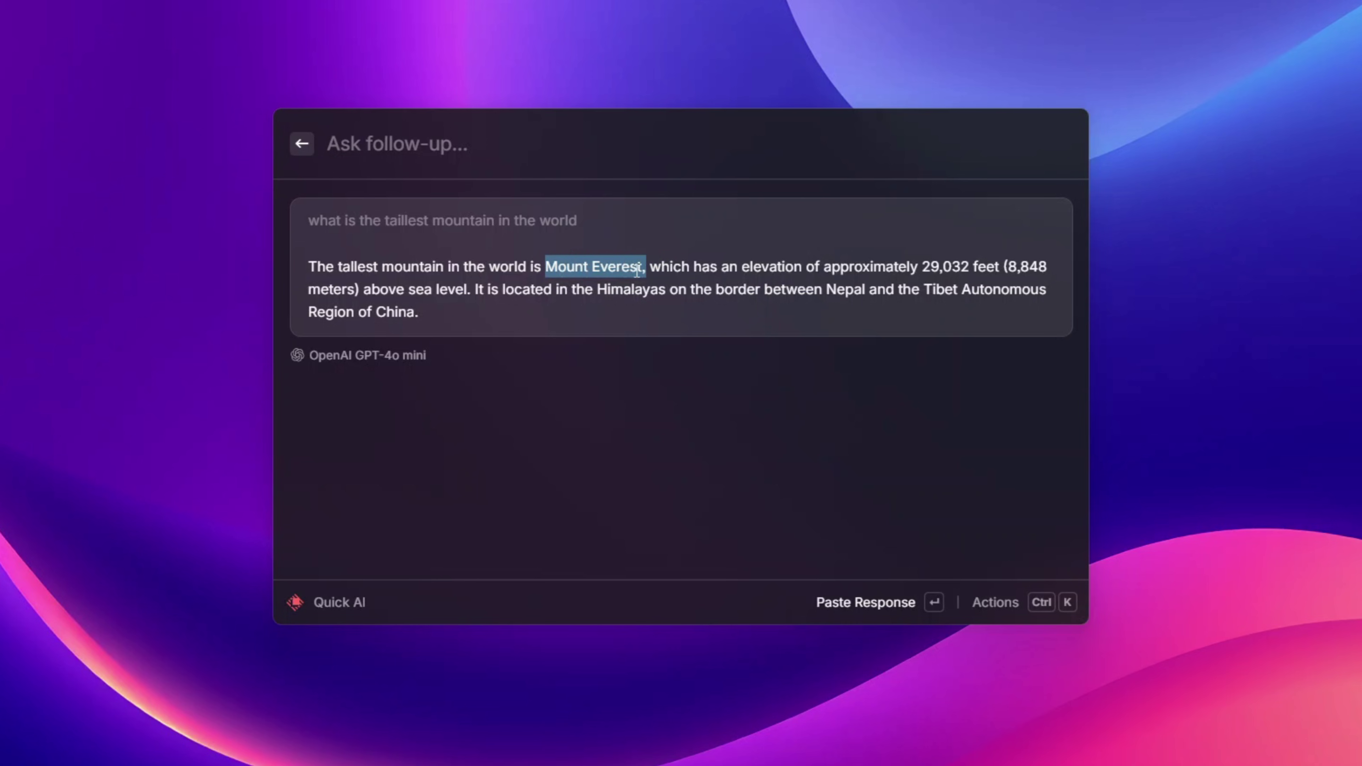
{"action": "left_click", "coordinate": [303, 142]}
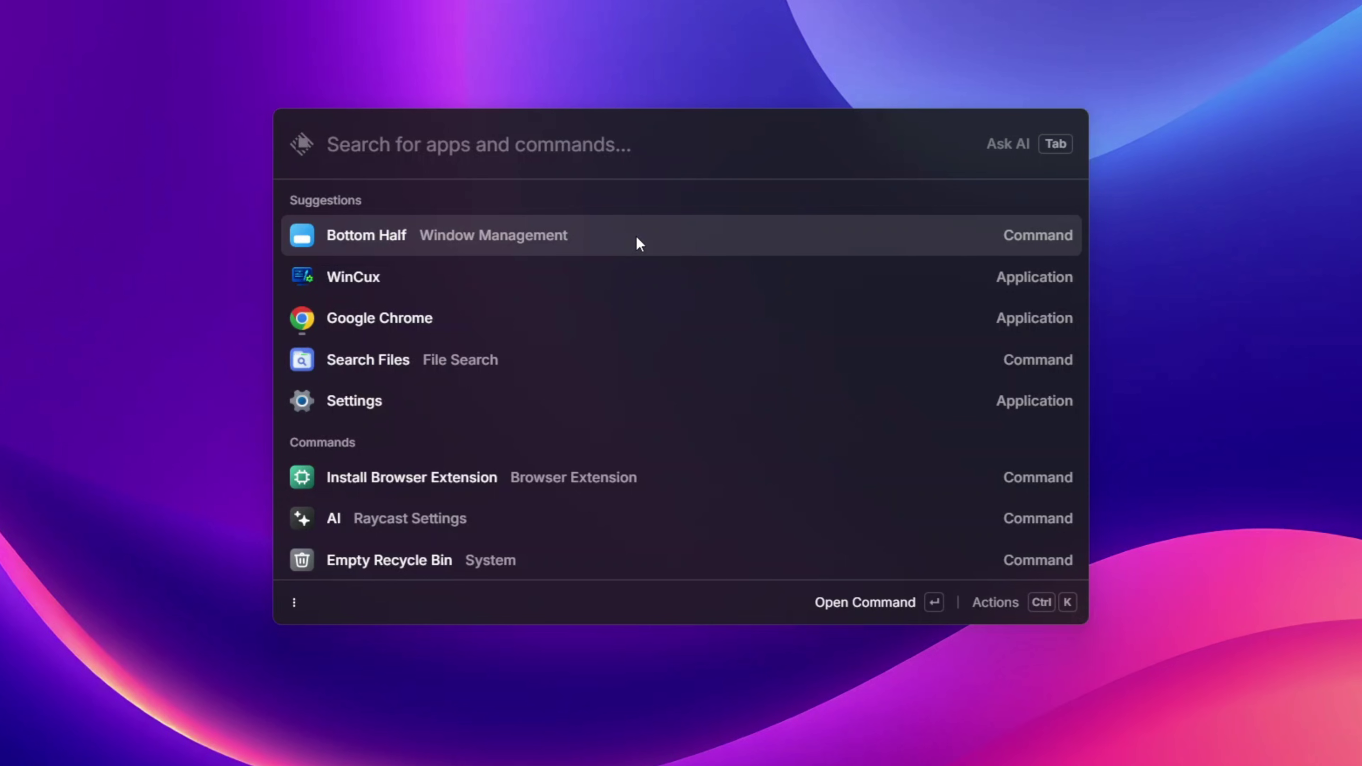
- Run Empty Recycle Bin via 'empt' and confirm permanently erasing its items
{"action": "type", "text": "empt"}
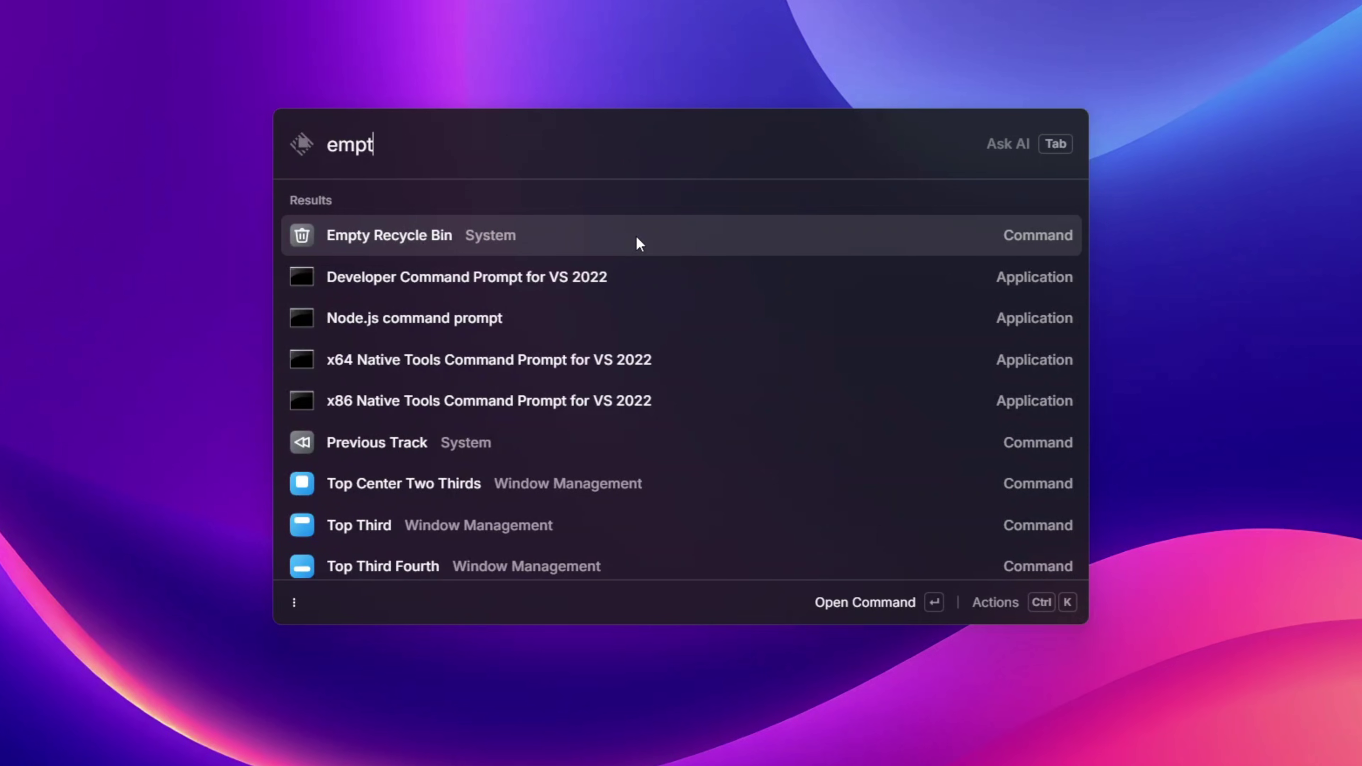
{"action": "key", "text": "Return"}
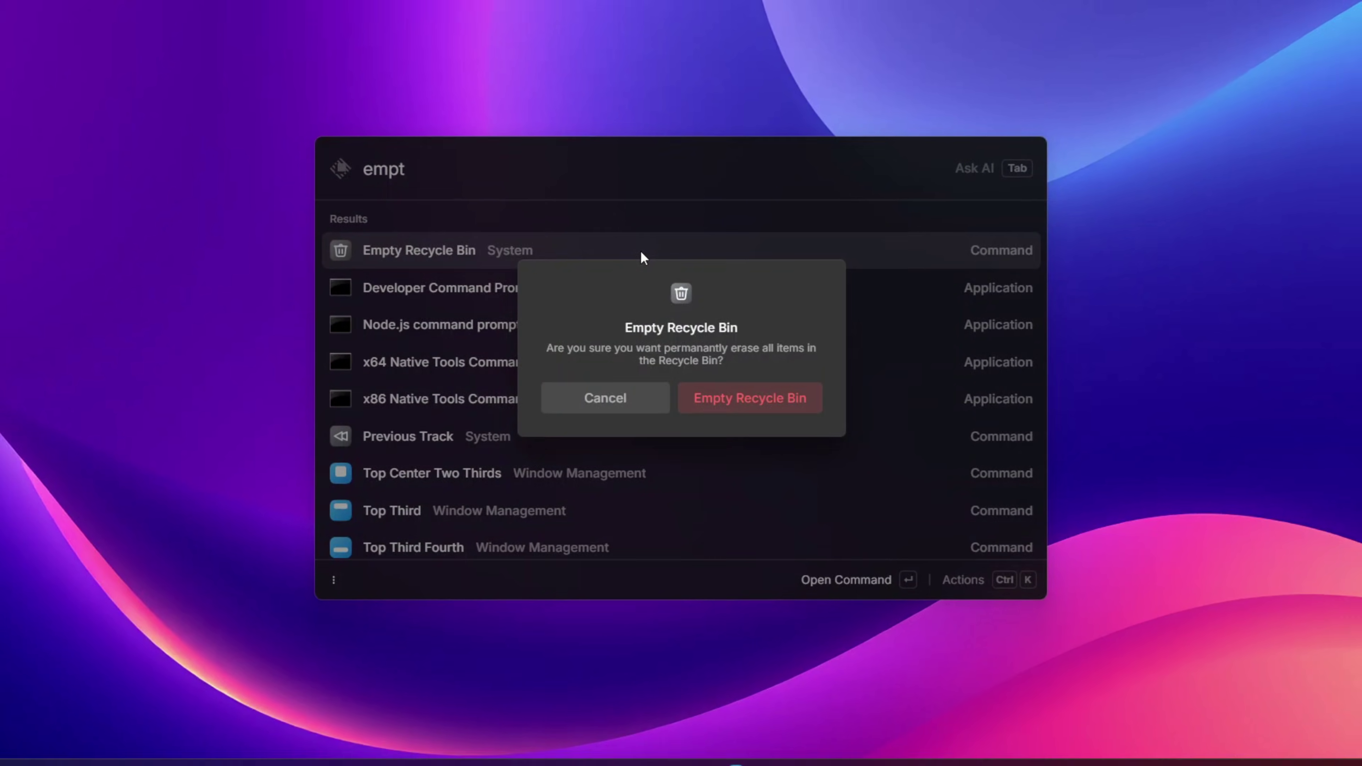
{"action": "key", "text": "Return"}
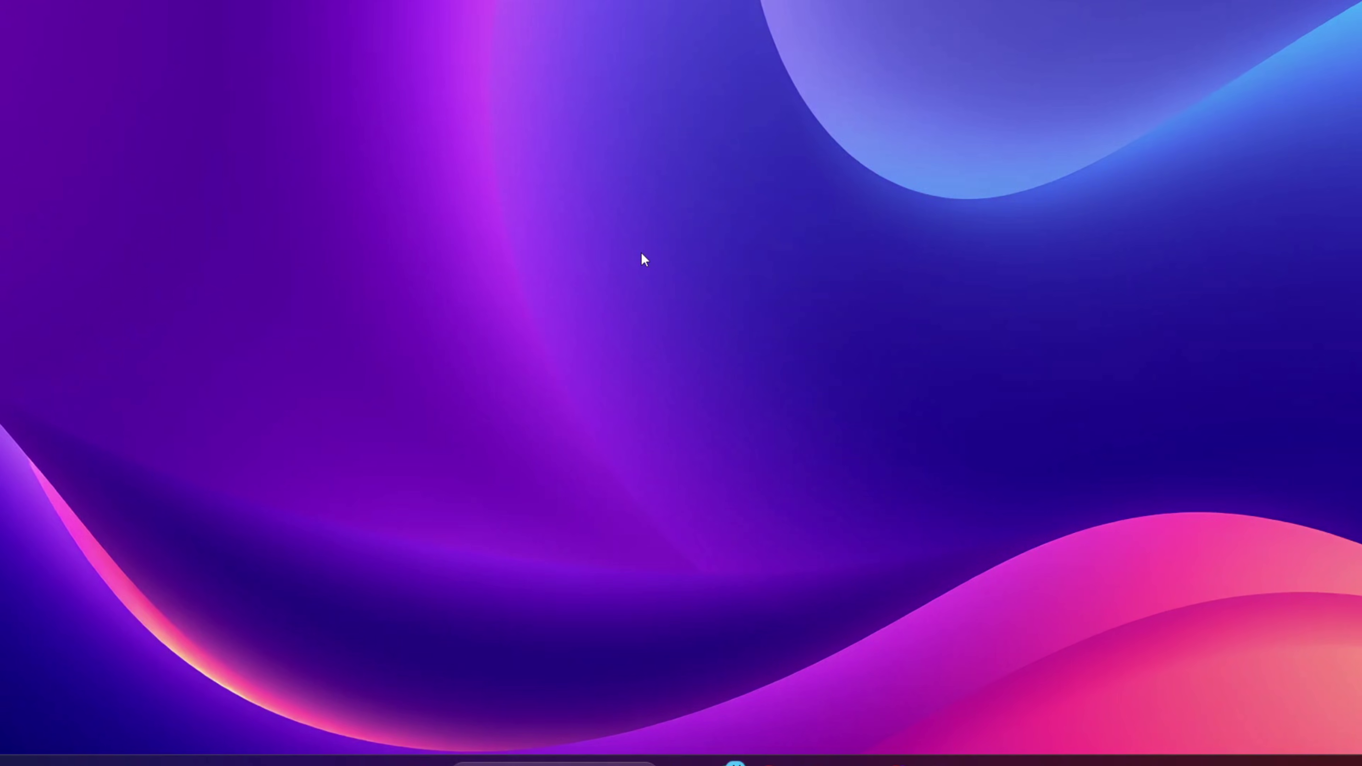
- Reopen Raycast with Alt+Space, search 'sleep', then clear the search
{"action": "key", "text": "alt+space"}
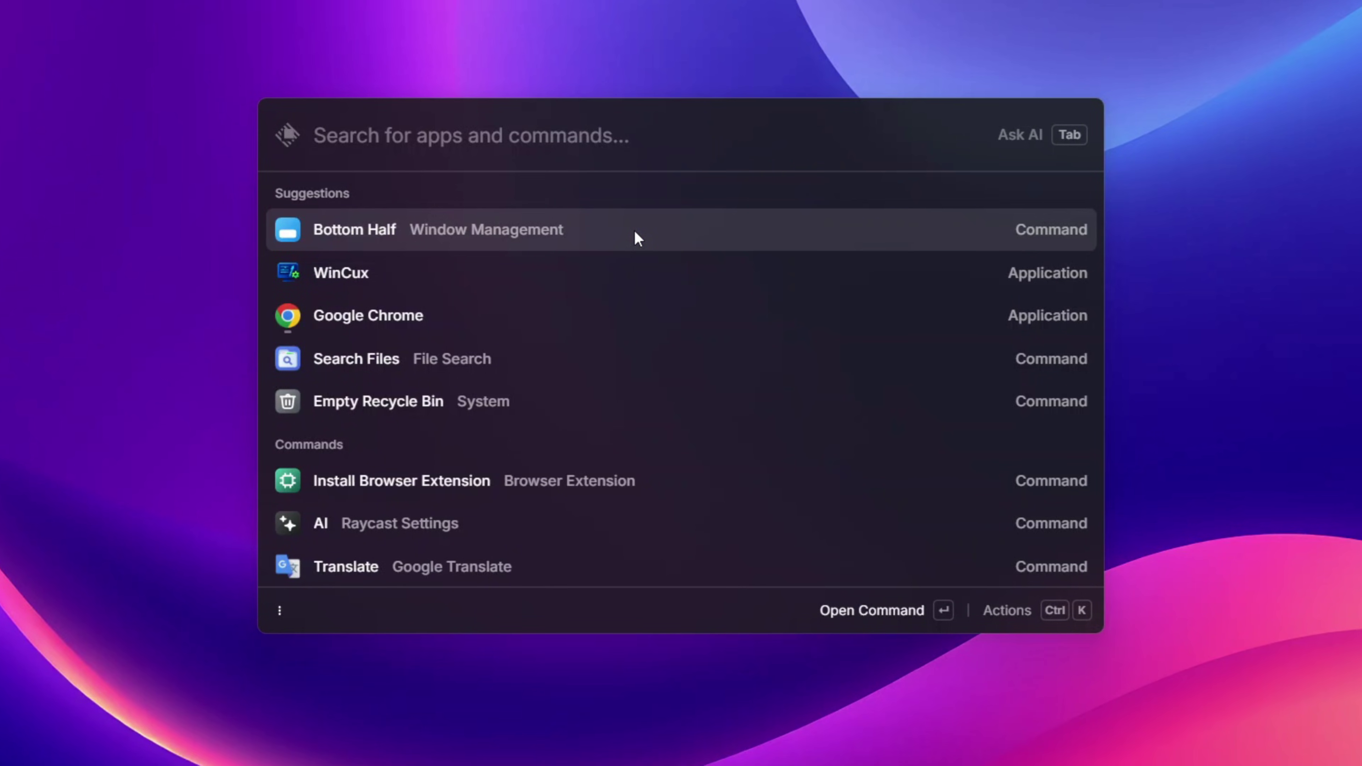
{"action": "type", "text": "sleep"}
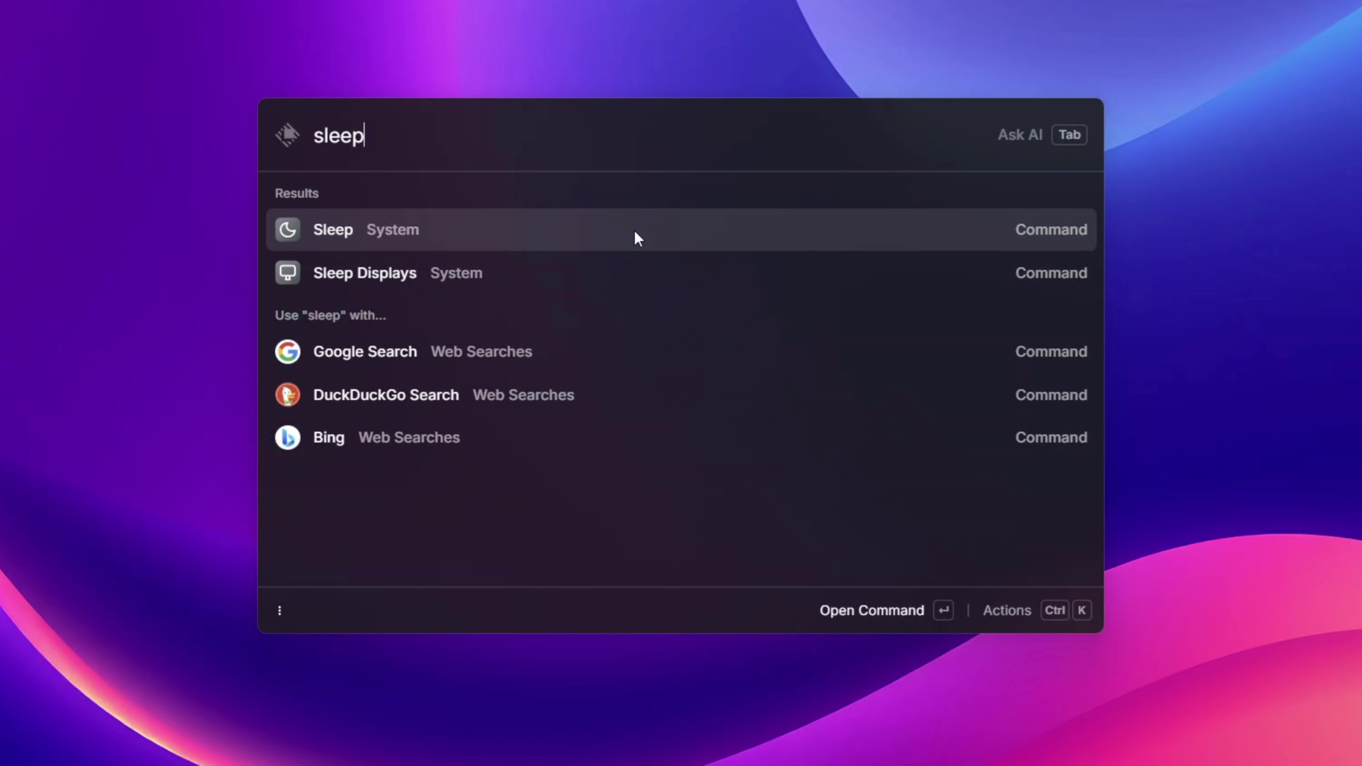
{"action": "key", "text": "BackSpace"}
{"action": "key", "text": "BackSpace"}
{"action": "key", "text": "BackSpace"}
{"action": "key", "text": "BackSpace"}
{"action": "key", "text": "BackSpace"}
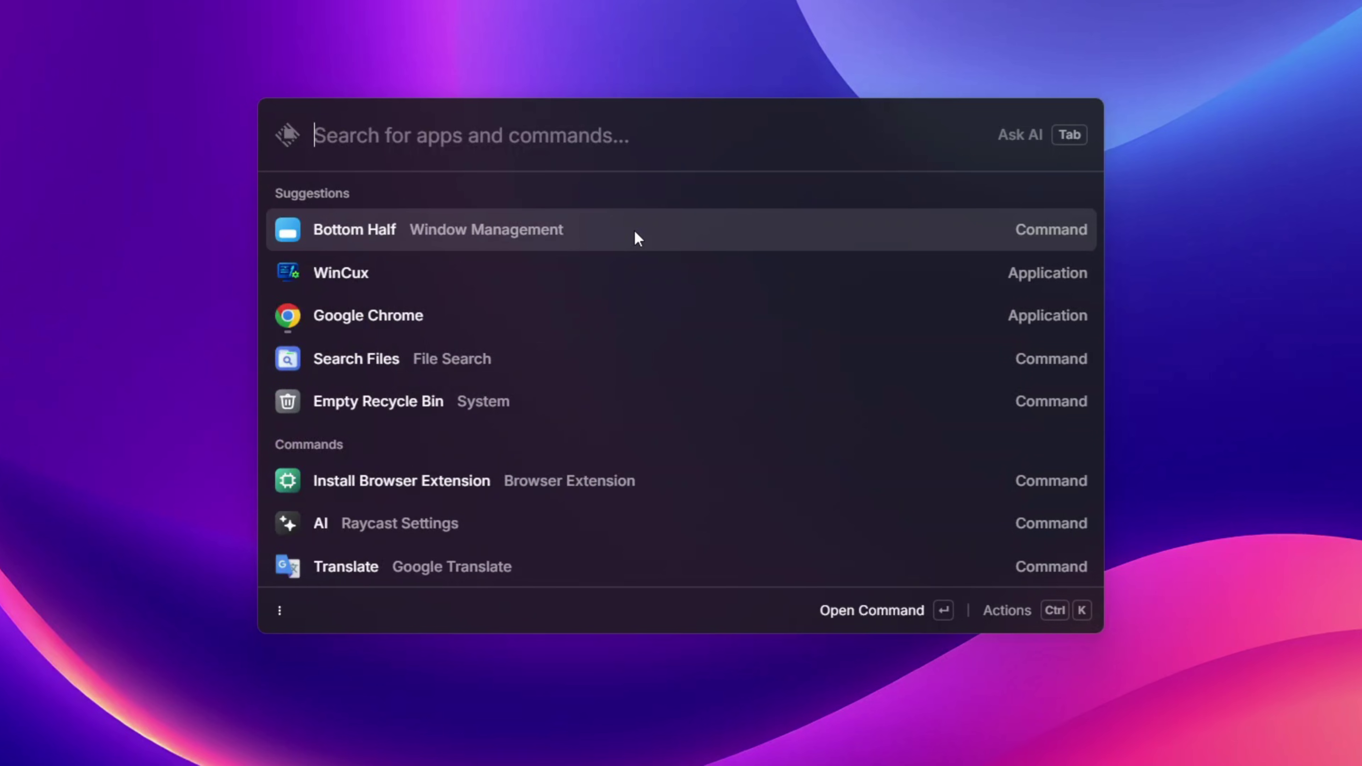
- Search 'volume' and run Set Volume to 75%
{"action": "type", "text": "volume"}
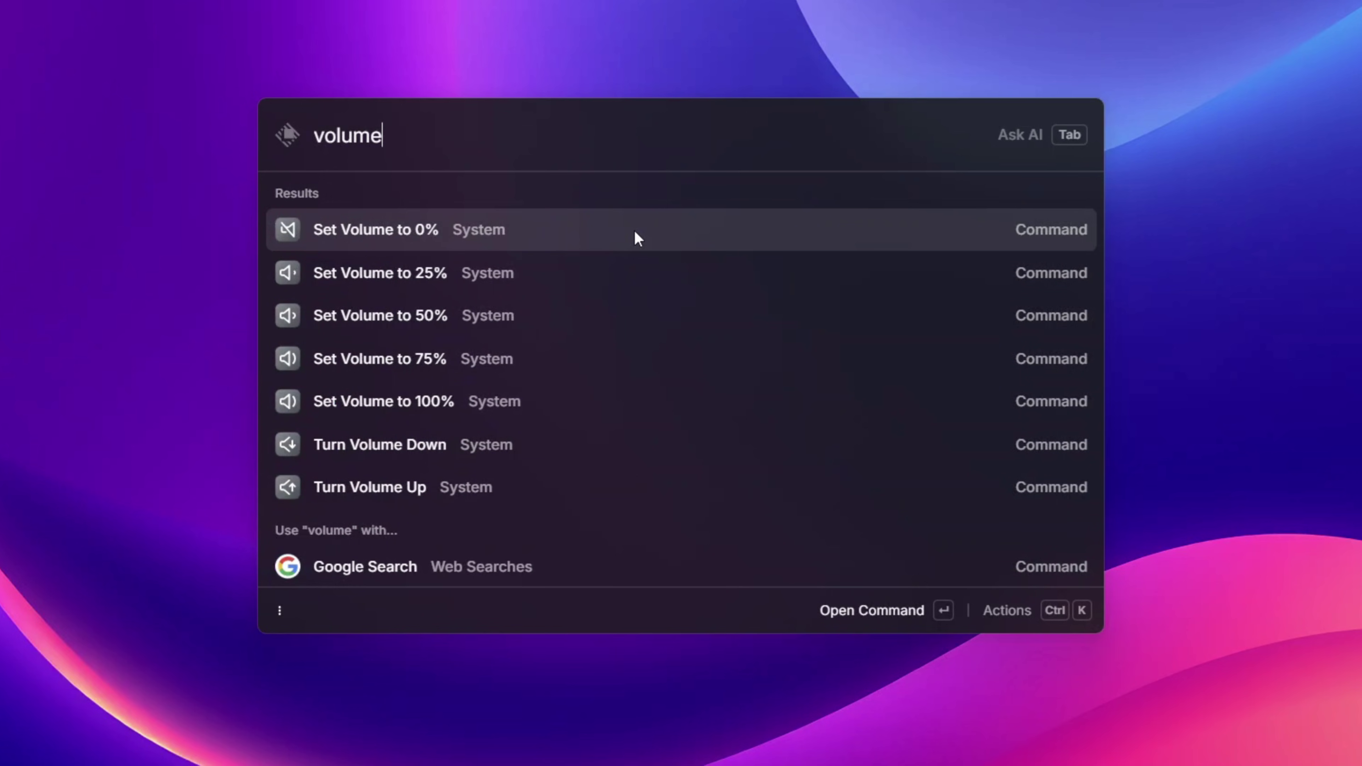
{"action": "key", "text": "Down"}
{"action": "key", "text": "Down"}
{"action": "key", "text": "Down"}
{"action": "key", "text": "Down"}
{"action": "key", "text": "Down"}
{"action": "key", "text": "Down"}
{"action": "key", "text": "Down"}
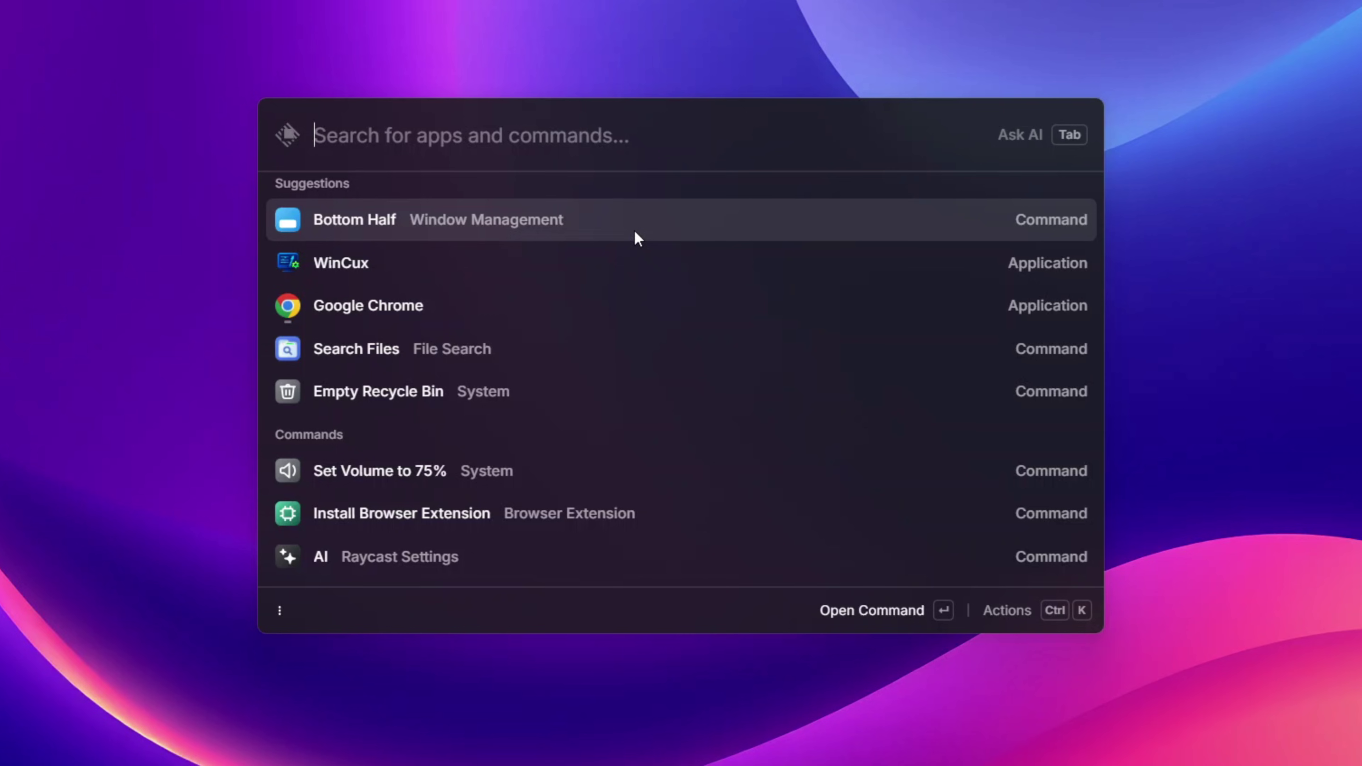
- Launch the WinCux application by searching 'wincux'
{"action": "scroll", "coordinate": [550, 344], "scroll_direction": "down", "scroll_amount": 15}
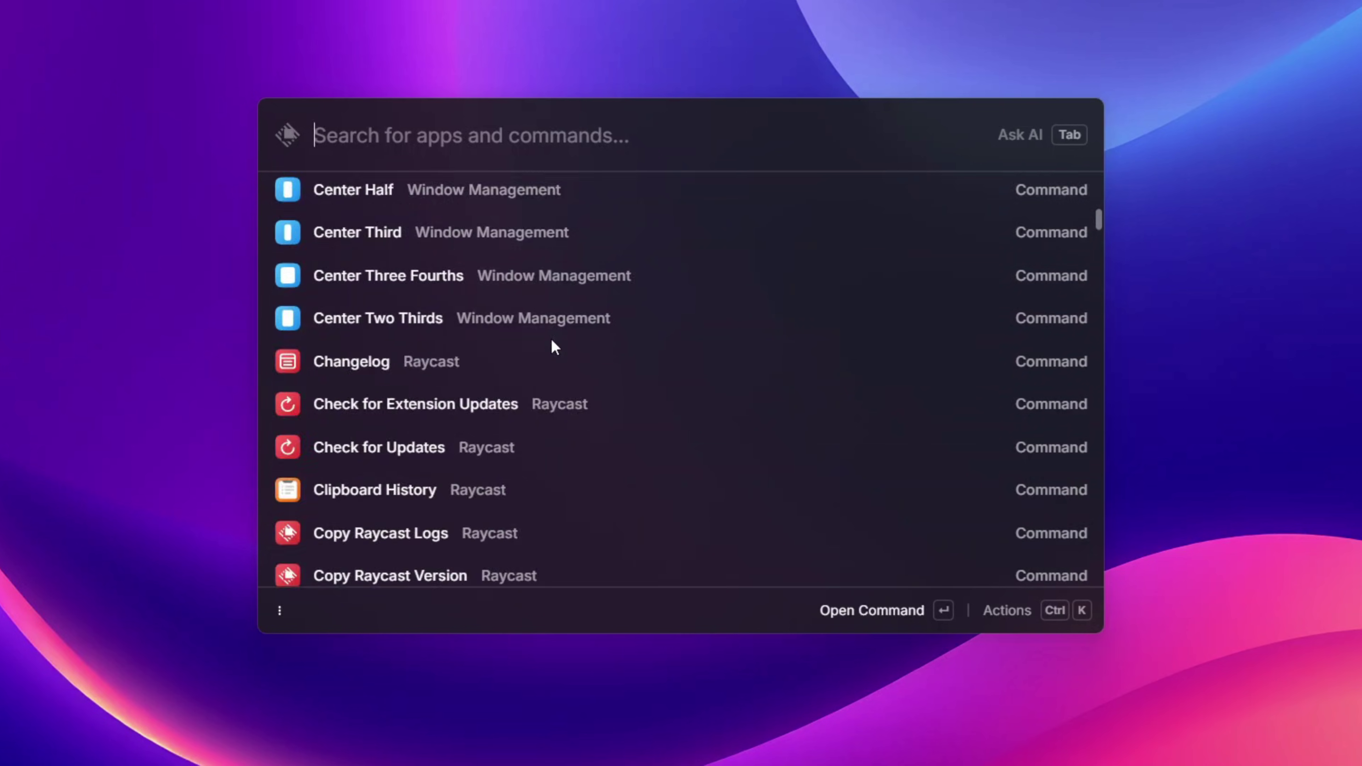
{"action": "scroll", "coordinate": [552, 340], "scroll_direction": "down", "scroll_amount": 20}
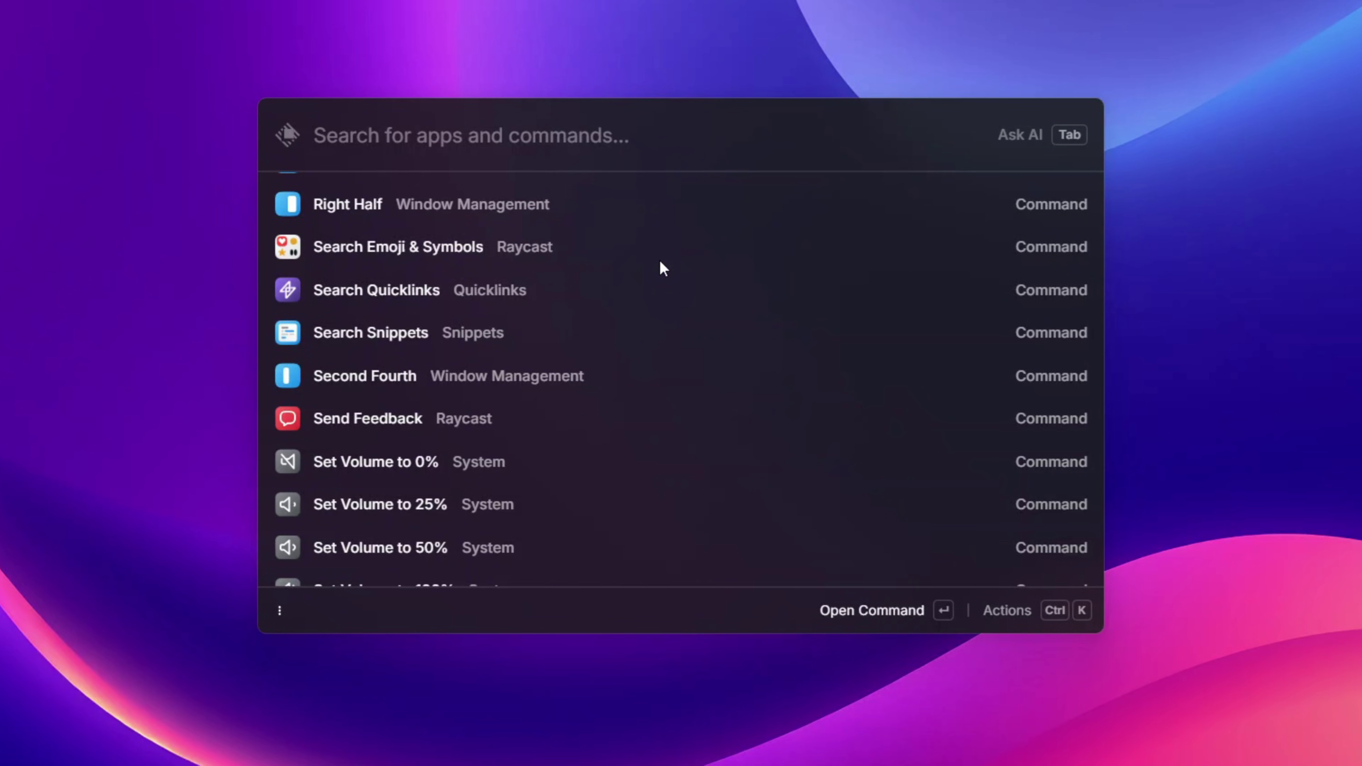
{"action": "type", "text": "wincux"}
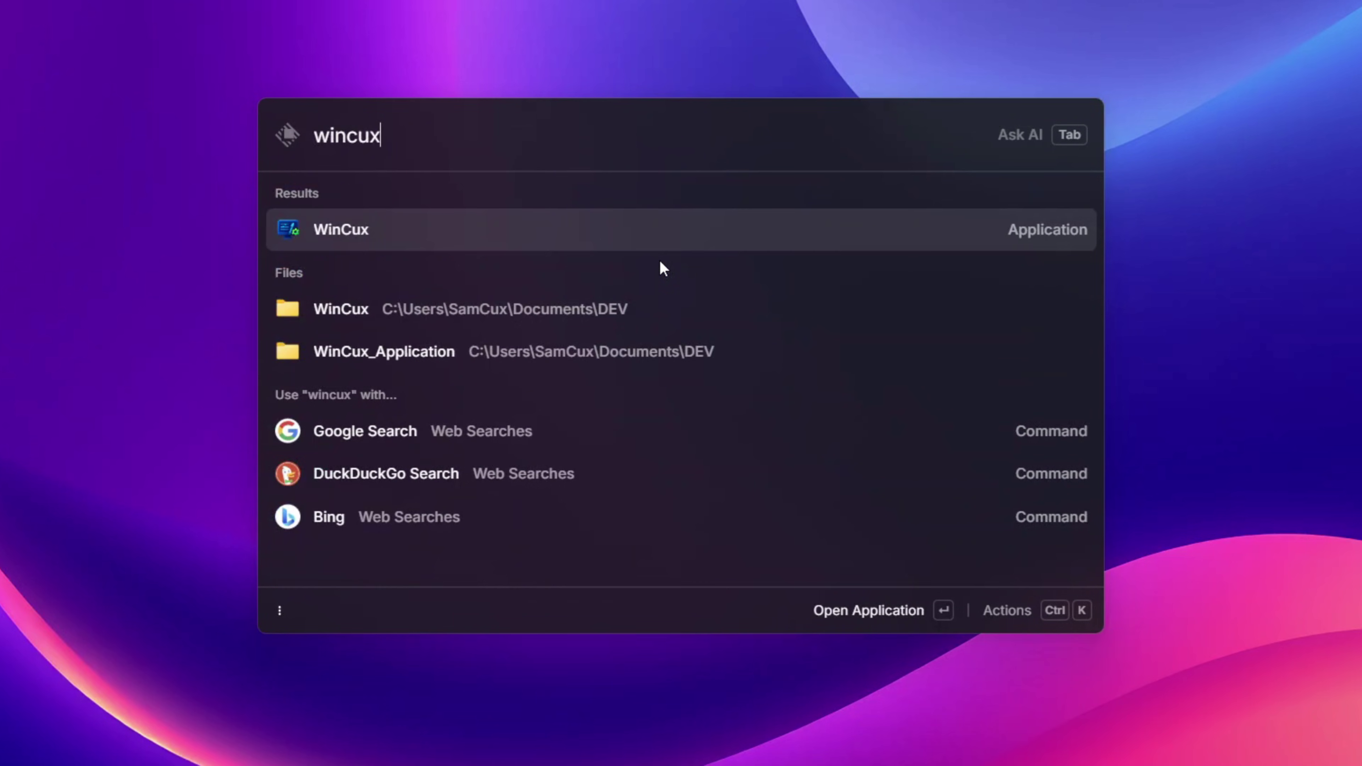
{"action": "key", "text": "Return"}
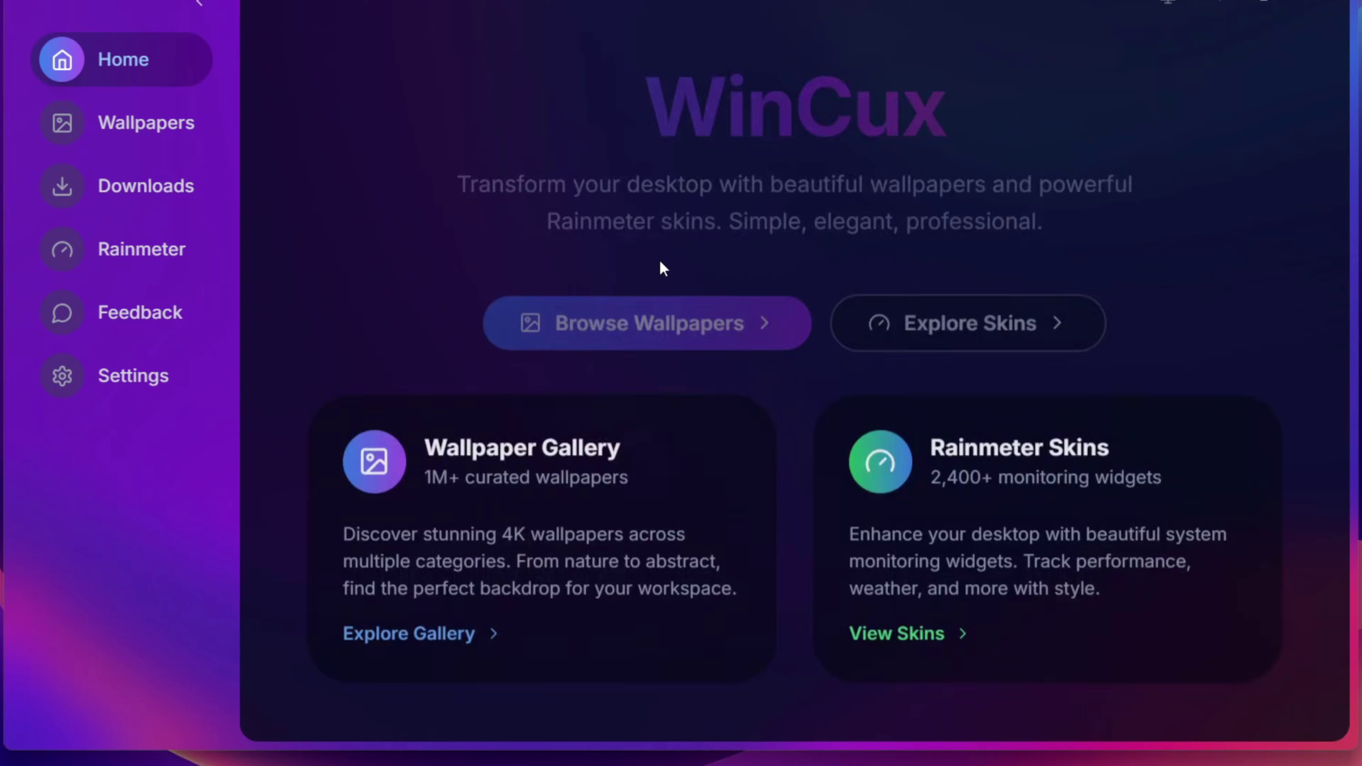
- Step through the 136-app Uninstall Applications list via 'unis', then back out and clear the search
{"action": "key", "text": "alt+space"}
{"action": "type", "text": "unis"}
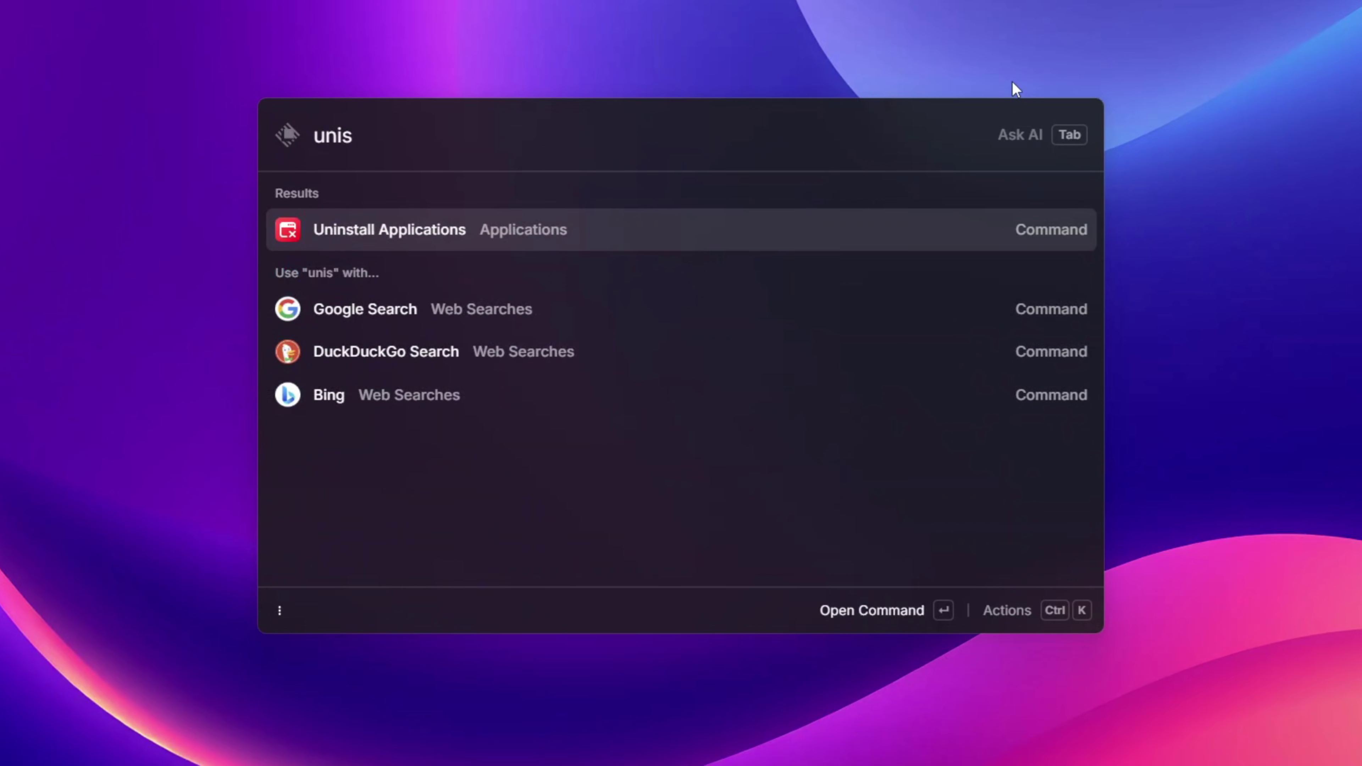
{"action": "key", "text": "Return"}
{"action": "key", "text": "Down"}
{"action": "key", "text": "Down"}
{"action": "key", "text": "Down"}
{"action": "key", "text": "Down"}
{"action": "key", "text": "Down"}
{"action": "key", "text": "Down"}
{"action": "key", "text": "Down"}
{"action": "key", "text": "Down"}
{"action": "key", "text": "Down"}
{"action": "key", "text": "Down"}
{"action": "key", "text": "Down"}
{"action": "key", "text": "Down"}
{"action": "key", "text": "Down"}
{"action": "key", "text": "Down"}
{"action": "key", "text": "Down"}
{"action": "key", "text": "Down"}
{"action": "key", "text": "Down"}
{"action": "key", "text": "Down"}
{"action": "key", "text": "Down"}
{"action": "key", "text": "Down"}
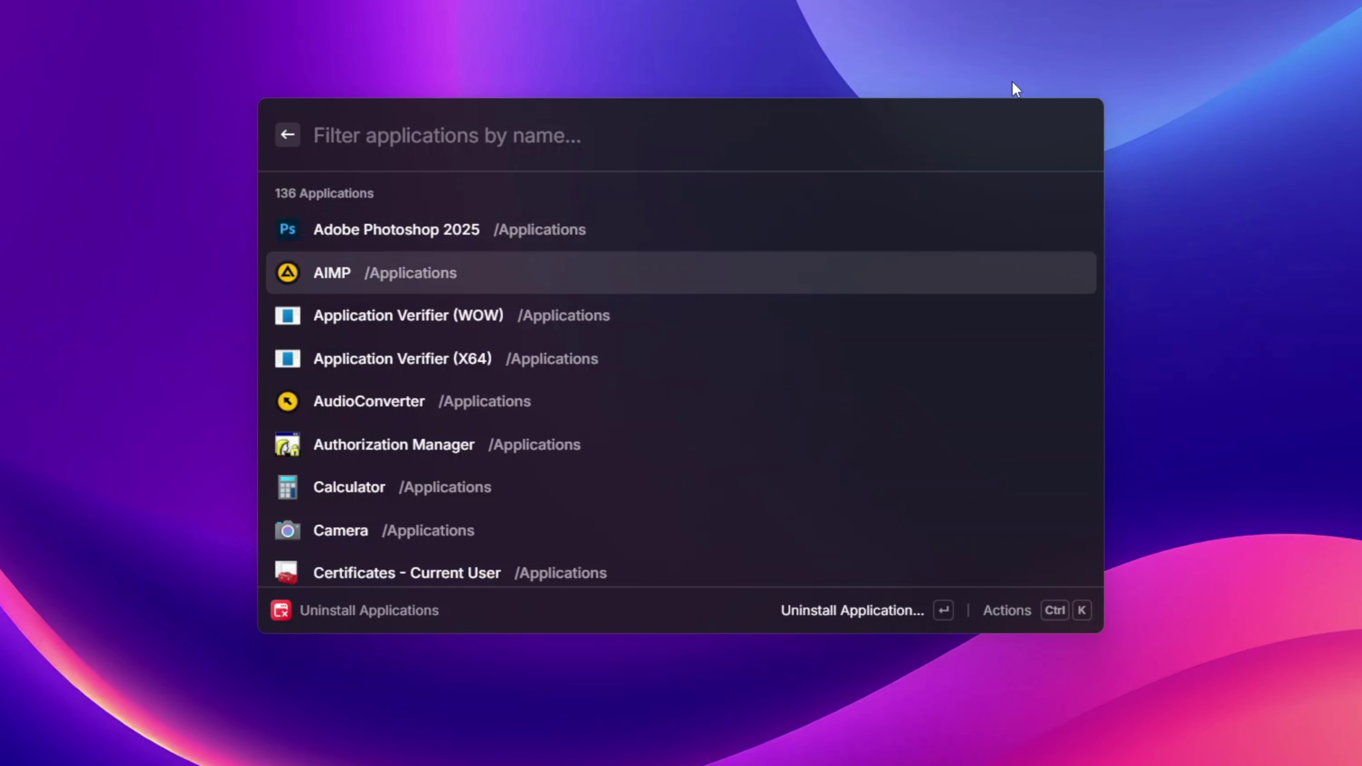
{"action": "key", "text": "Down"}
{"action": "key", "text": "Down"}
{"action": "key", "text": "Down"}
{"action": "key", "text": "Down"}
{"action": "key", "text": "Down"}
{"action": "key", "text": "Down"}
{"action": "key", "text": "Down"}
{"action": "key", "text": "Down"}
{"action": "key", "text": "Down"}
{"action": "key", "text": "Down"}
{"action": "key", "text": "Down"}
{"action": "key", "text": "Up"}
{"action": "key", "text": "Up"}
{"action": "key", "text": "Up"}
{"action": "key", "text": "Up"}
{"action": "key", "text": "Up"}
{"action": "key", "text": "Up"}
{"action": "key", "text": "Up"}
{"action": "key", "text": "Up"}
{"action": "key", "text": "Up"}
{"action": "key", "text": "Up"}
{"action": "key", "text": "Up"}
{"action": "key", "text": "Up"}
{"action": "key", "text": "Up"}
{"action": "key", "text": "Up"}
{"action": "key", "text": "Up"}
{"action": "key", "text": "Up"}
{"action": "key", "text": "Up"}
{"action": "key", "text": "Up"}
{"action": "key", "text": "Up"}
{"action": "key", "text": "Up"}
{"action": "key", "text": "Up"}
{"action": "key", "text": "Up"}
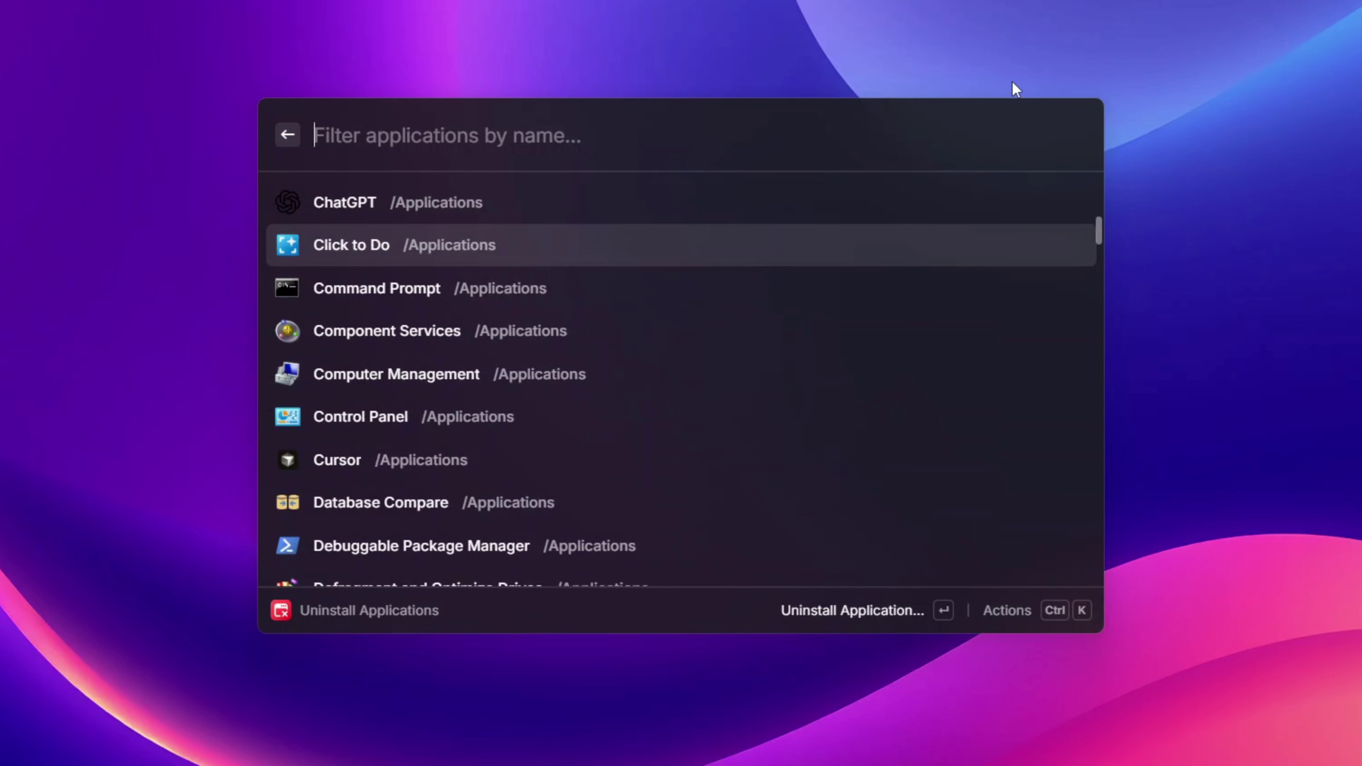
{"action": "key", "text": "Down"}
{"action": "key", "text": "Down"}
{"action": "key", "text": "Down"}
{"action": "key", "text": "Down"}
{"action": "key", "text": "Down"}
{"action": "key", "text": "Down"}
{"action": "key", "text": "Down"}
{"action": "key", "text": "Down"}
{"action": "key", "text": "Down"}
{"action": "key", "text": "Down"}
{"action": "key", "text": "Down"}
{"action": "key", "text": "Down"}
{"action": "key", "text": "Down"}
{"action": "key", "text": "Down"}
{"action": "key", "text": "Down"}
{"action": "key", "text": "Down"}
{"action": "key", "text": "Down"}
{"action": "key", "text": "Down"}
{"action": "key", "text": "Down"}
{"action": "key", "text": "Down"}
{"action": "key", "text": "Down"}
{"action": "key", "text": "Down"}
{"action": "key", "text": "Down"}
{"action": "key", "text": "Down"}
{"action": "key", "text": "Down"}
{"action": "key", "text": "Down"}
{"action": "key", "text": "Down"}
{"action": "key", "text": "Up"}
{"action": "key", "text": "Up"}
{"action": "key", "text": "Up"}
{"action": "key", "text": "Up"}
{"action": "key", "text": "Up"}
{"action": "key", "text": "Up"}
{"action": "key", "text": "Up"}
{"action": "key", "text": "Up"}
{"action": "key", "text": "Up"}
{"action": "key", "text": "Up"}
{"action": "key", "text": "Up"}
{"action": "key", "text": "Up"}
{"action": "key", "text": "Up"}
{"action": "key", "text": "Up"}
{"action": "key", "text": "Up"}
{"action": "key", "text": "Up"}
{"action": "key", "text": "Up"}
{"action": "key", "text": "Up"}
{"action": "key", "text": "Up"}
{"action": "key", "text": "Up"}
{"action": "key", "text": "Down"}
{"action": "key", "text": "Down"}
{"action": "key", "text": "Down"}
{"action": "key", "text": "Down"}
{"action": "key", "text": "Down"}
{"action": "key", "text": "Down"}
{"action": "key", "text": "Down"}
{"action": "key", "text": "Down"}
{"action": "key", "text": "Down"}
{"action": "key", "text": "Down"}
{"action": "key", "text": "Down"}
{"action": "key", "text": "Down"}
{"action": "key", "text": "Down"}
{"action": "key", "text": "Down"}
{"action": "key", "text": "Down"}
{"action": "key", "text": "Down"}
{"action": "key", "text": "Down"}
{"action": "key", "text": "Down"}
{"action": "key", "text": "Down"}
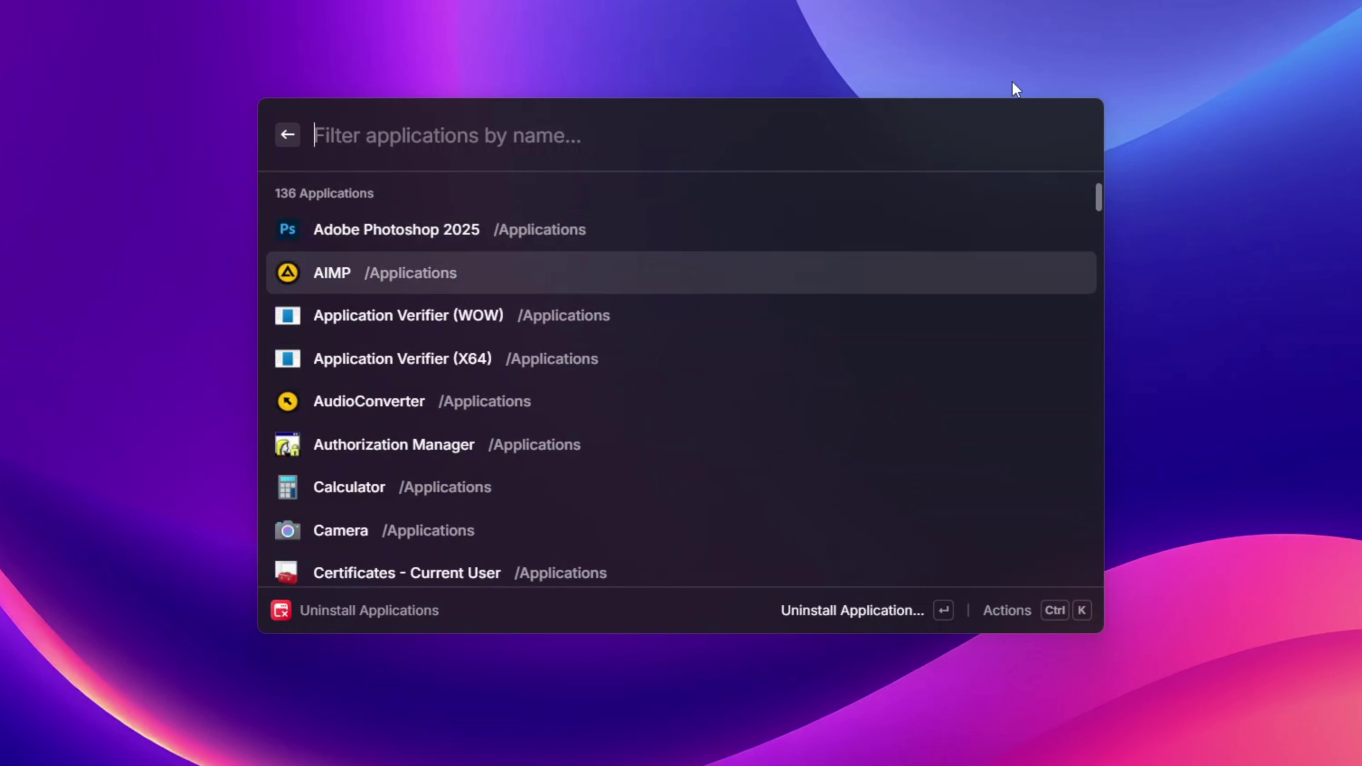
{"action": "key", "text": "Up"}
{"action": "key", "text": "Up"}
{"action": "key", "text": "Up"}
{"action": "key", "text": "Up"}
{"action": "key", "text": "Up"}
{"action": "key", "text": "Up"}
{"action": "key", "text": "Up"}
{"action": "key", "text": "Up"}
{"action": "key", "text": "Up"}
{"action": "key", "text": "Up"}
{"action": "key", "text": "Up"}
{"action": "key", "text": "Up"}
{"action": "key", "text": "Up"}
{"action": "key", "text": "Up"}
{"action": "key", "text": "Up"}
{"action": "key", "text": "Up"}
{"action": "key", "text": "Up"}
{"action": "key", "text": "Up"}
{"action": "key", "text": "Up"}
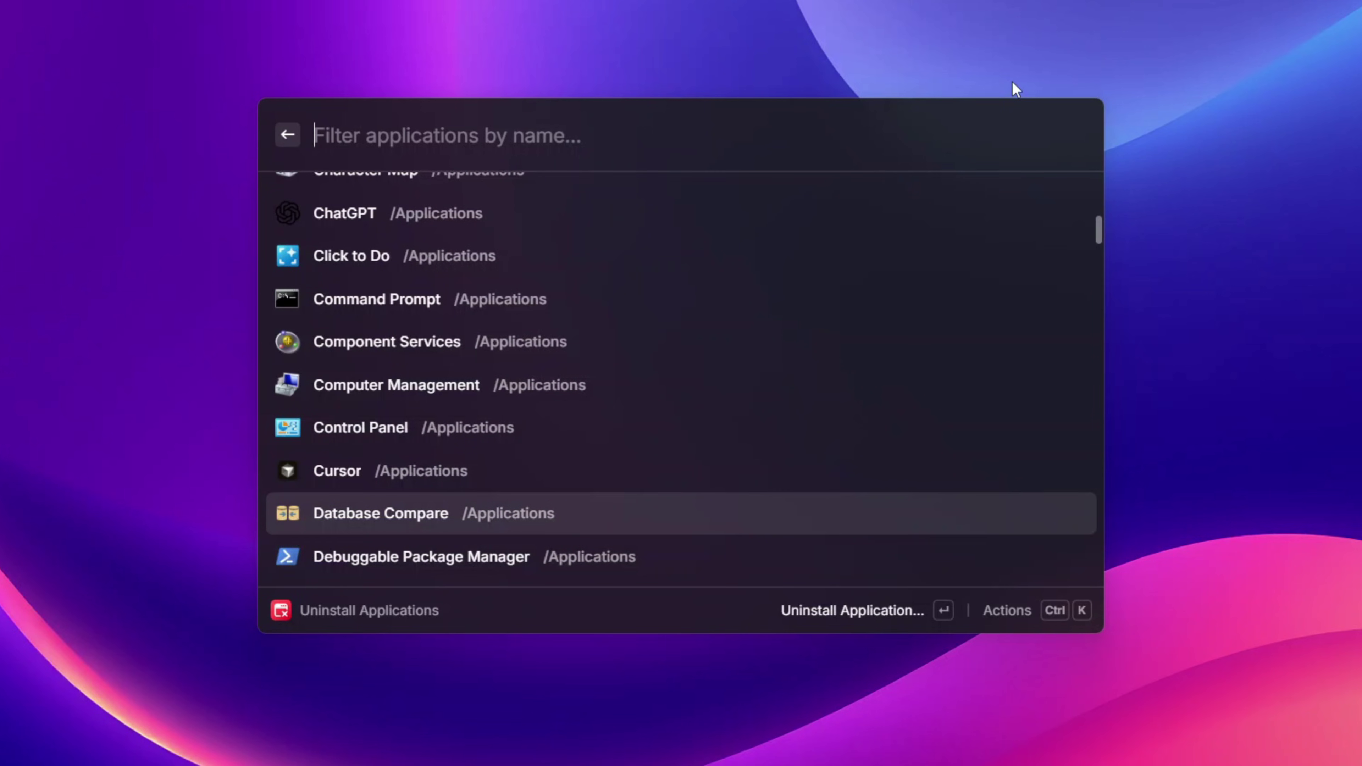
{"action": "key", "text": "Escape"}
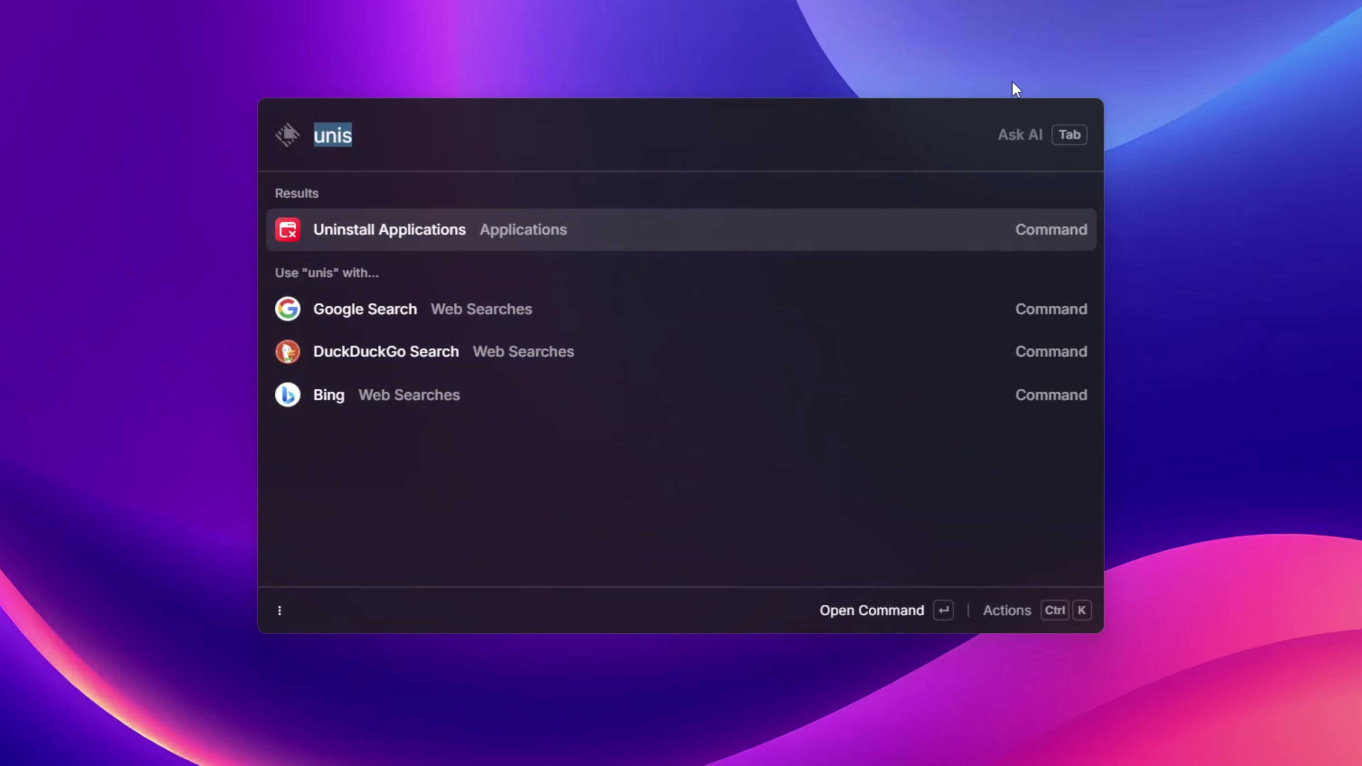
{"action": "key", "text": "BackSpace"}
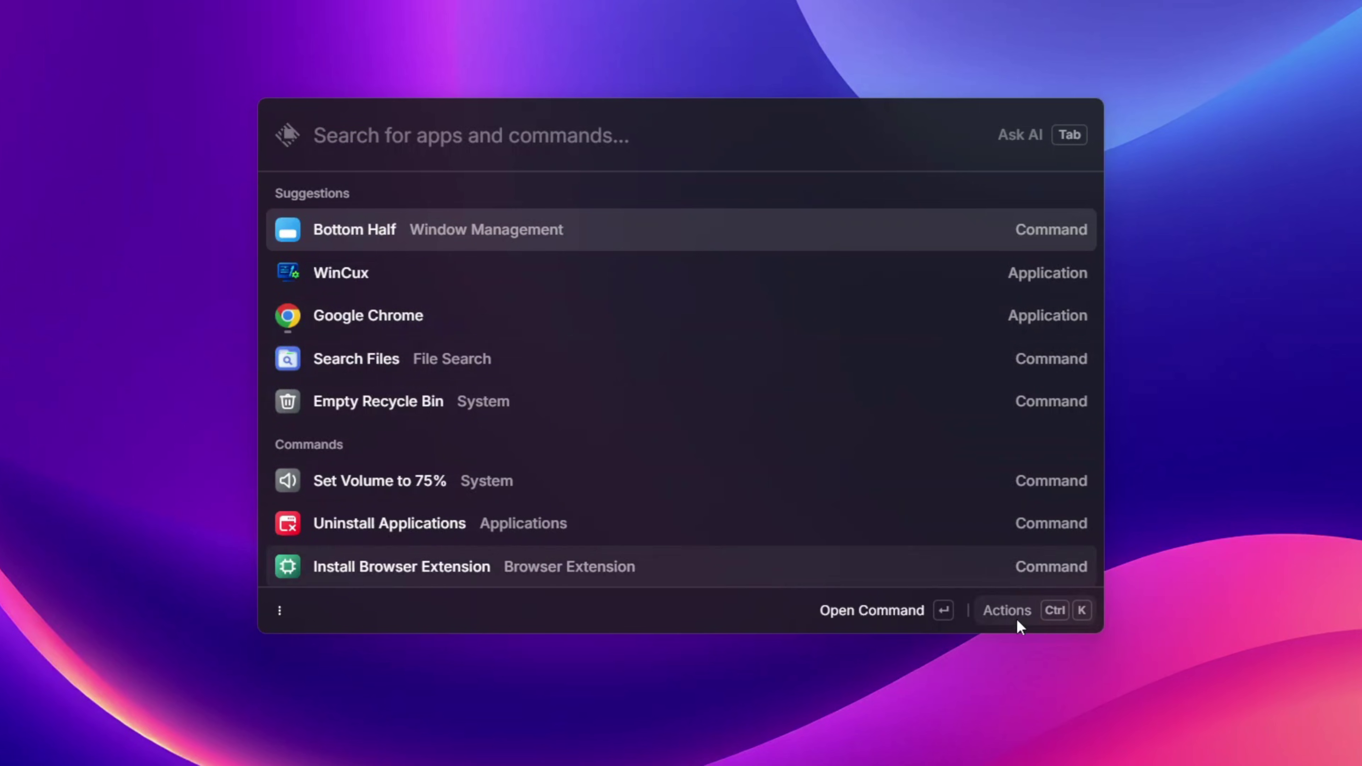
- Open the Store via 'store' and scroll far down the All Extensions list
{"action": "type", "text": "store"}
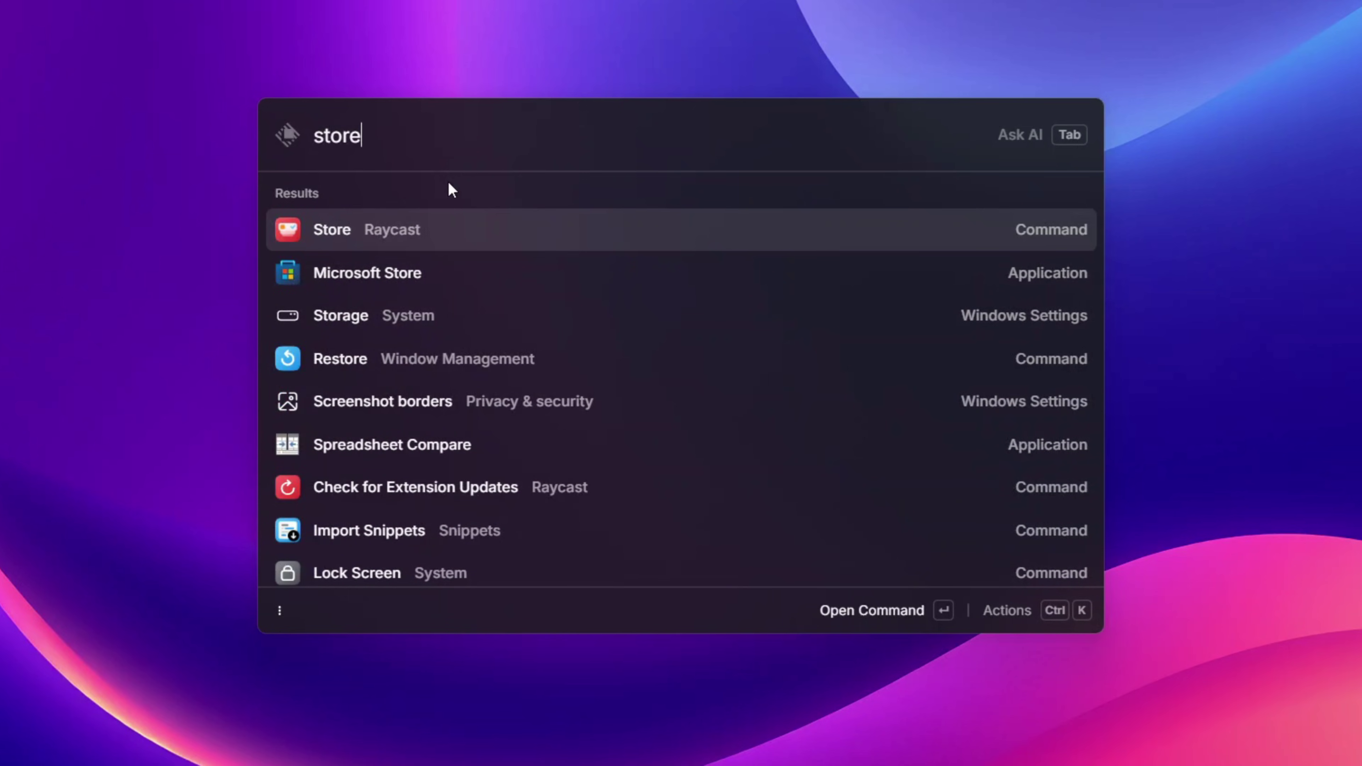
{"action": "key", "text": "Return"}
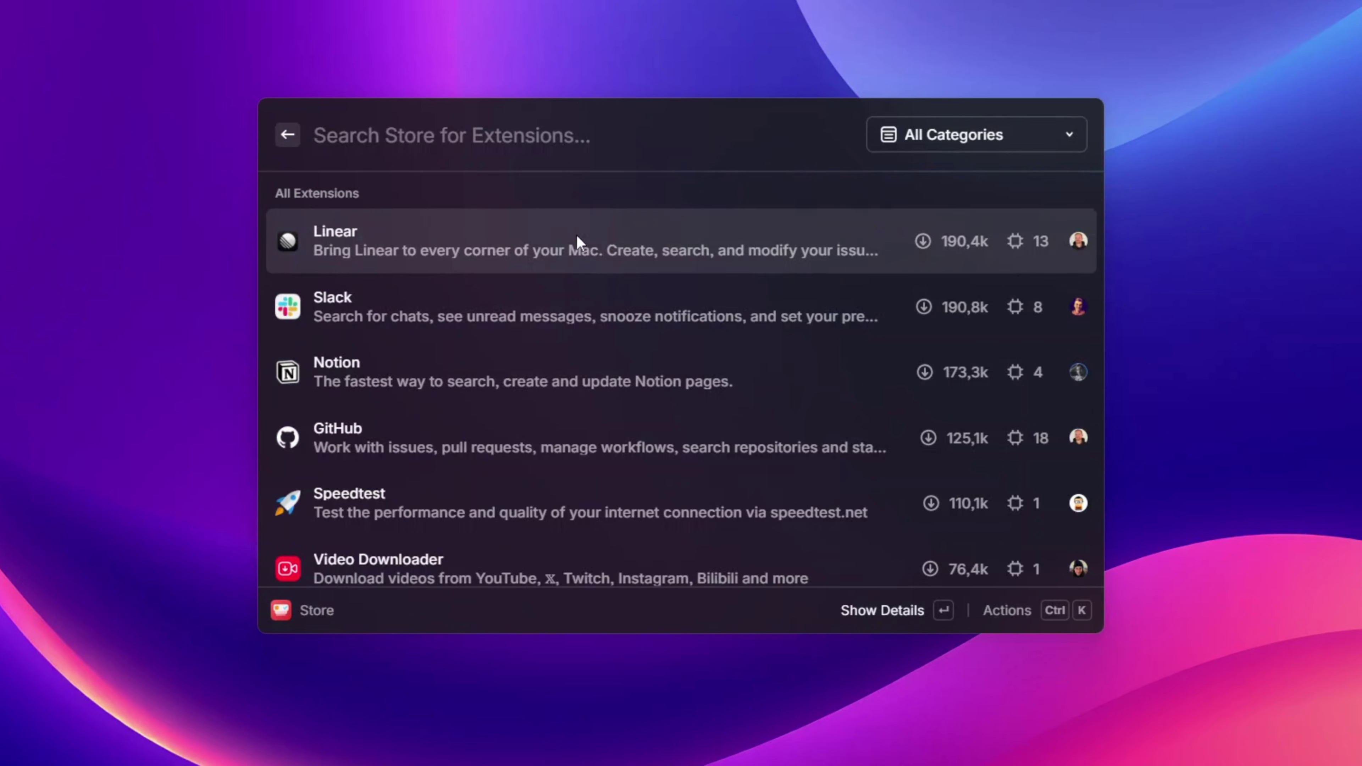
{"action": "scroll", "coordinate": [578, 242], "scroll_direction": "down", "scroll_amount": 20}
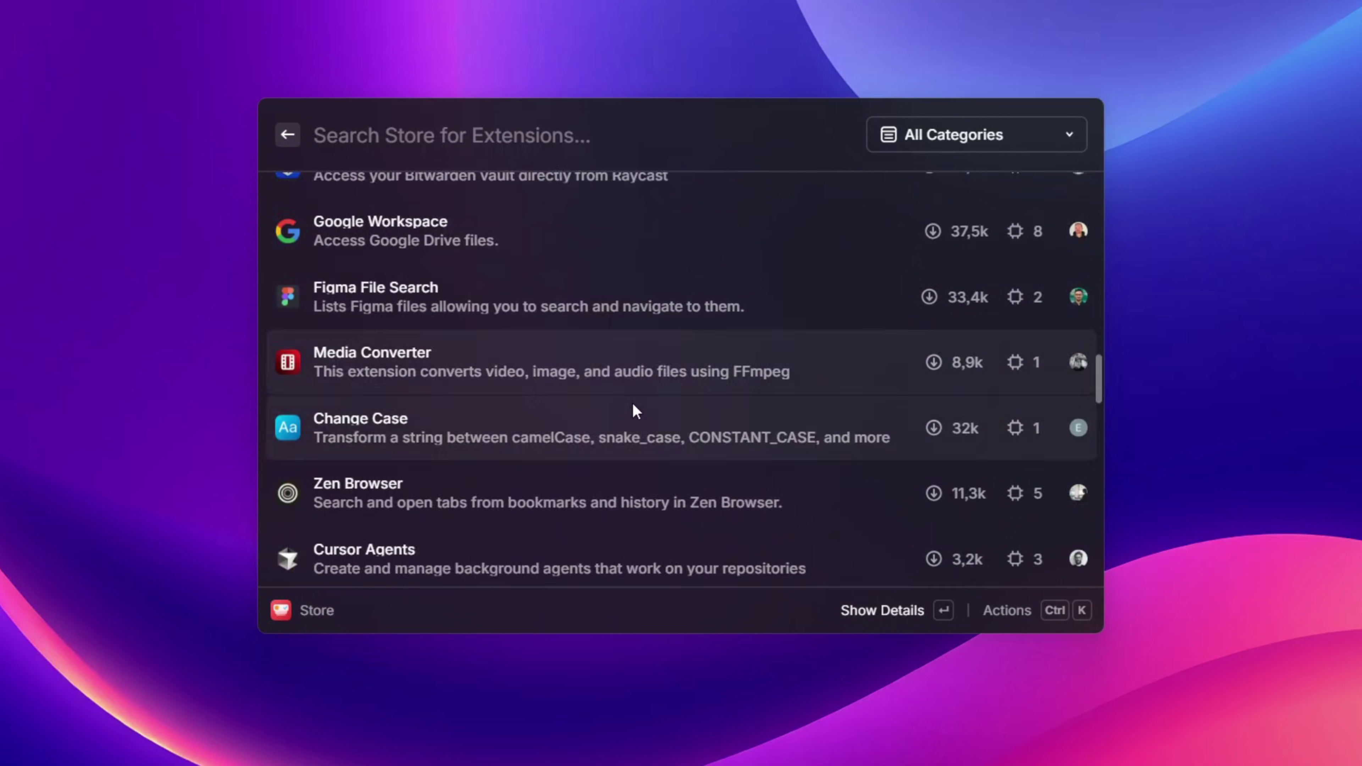
{"action": "scroll", "coordinate": [632, 412], "scroll_direction": "down", "scroll_amount": 10}
{"action": "scroll", "coordinate": [627, 405], "scroll_direction": "down", "scroll_amount": 8}
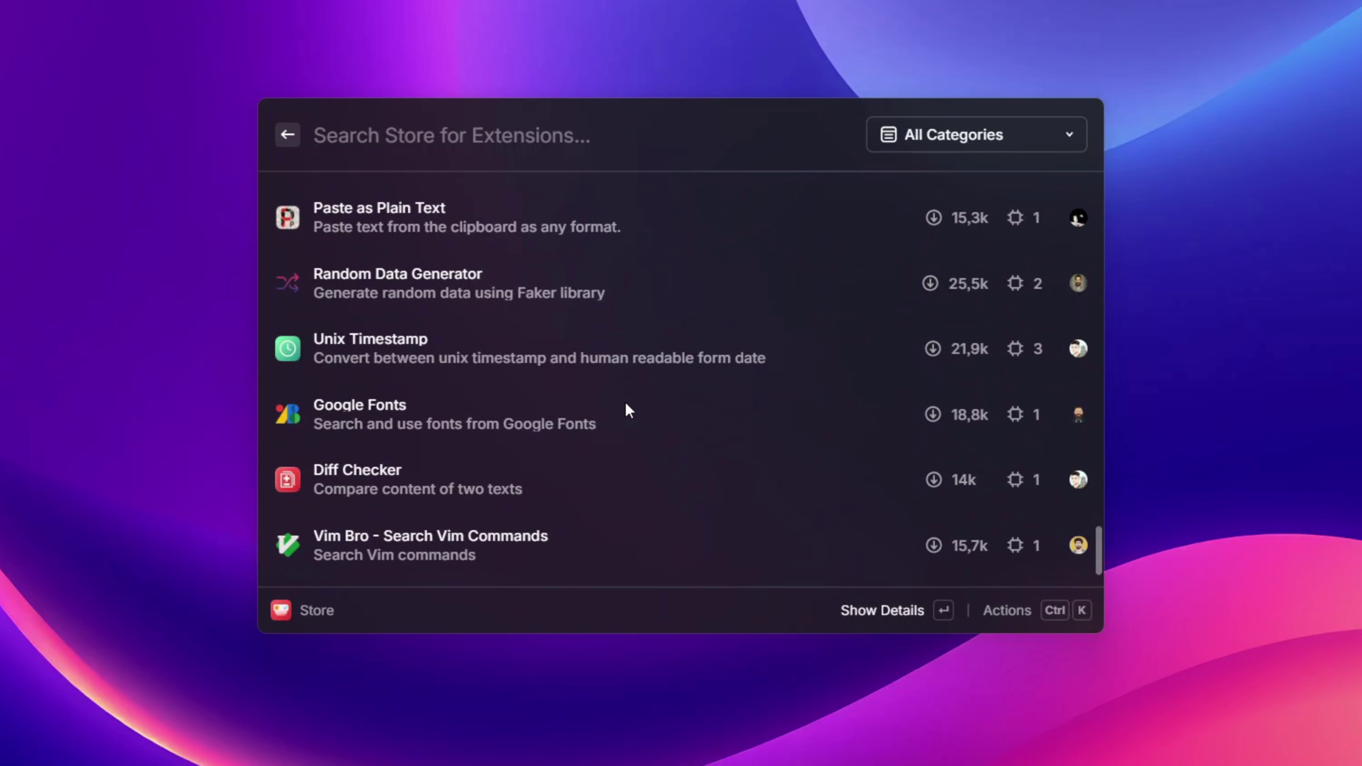
{"action": "scroll", "coordinate": [627, 319], "scroll_direction": "down", "scroll_amount": 10}
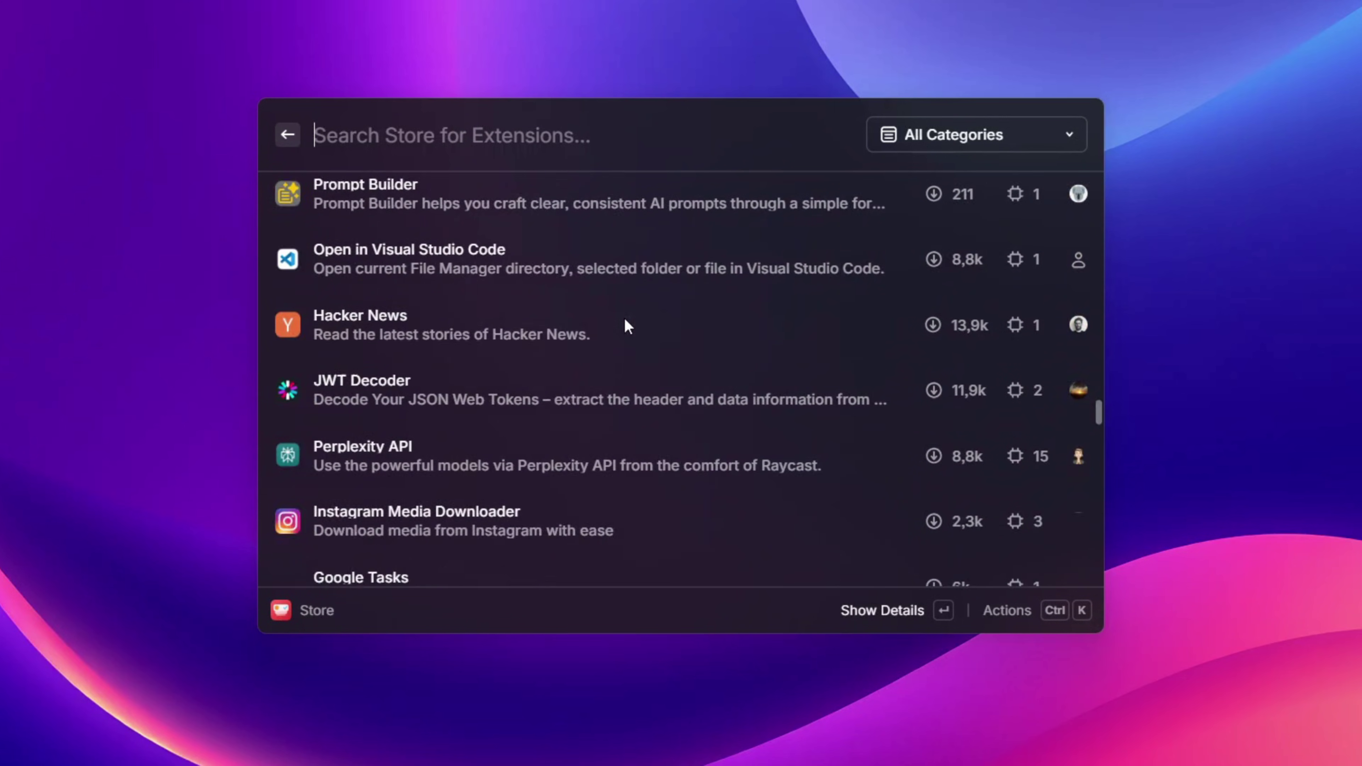
{"action": "scroll", "coordinate": [625, 320], "scroll_direction": "down", "scroll_amount": 10}
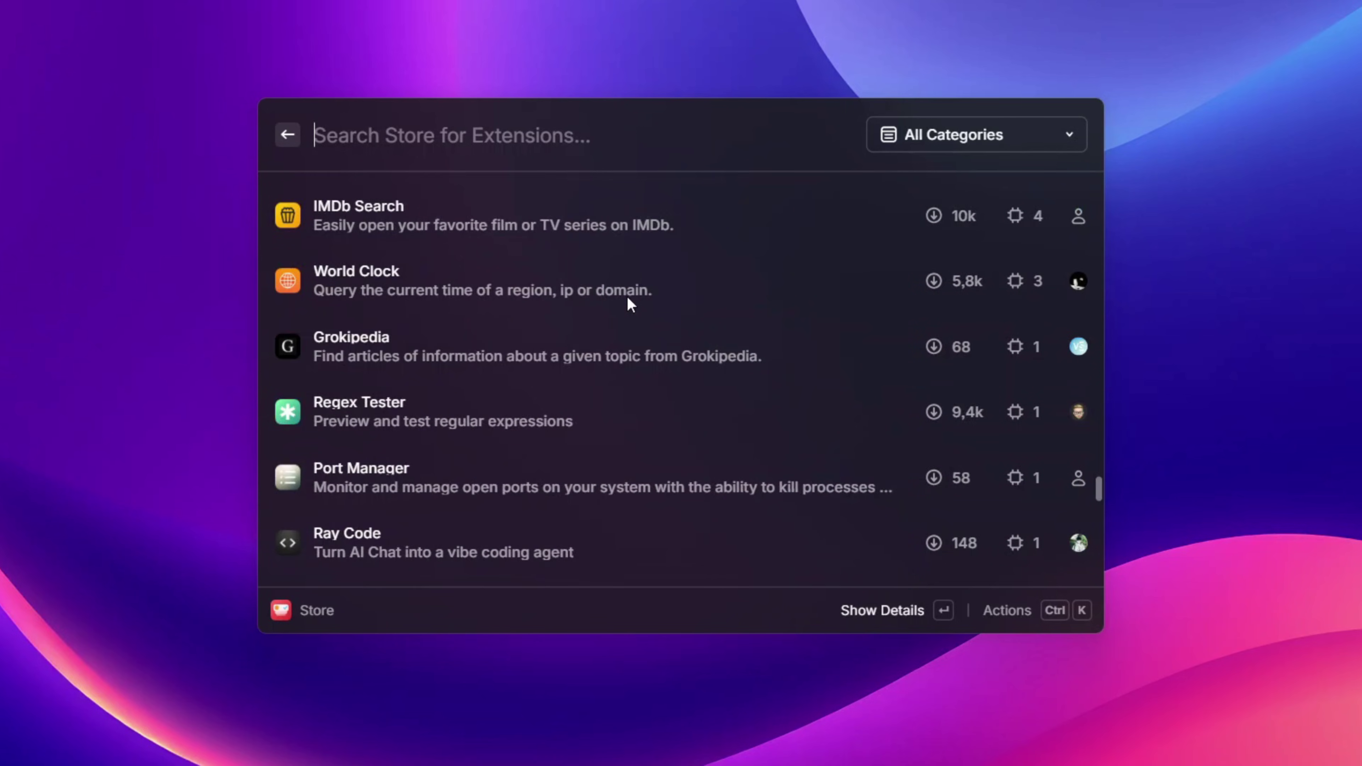
{"action": "scroll", "coordinate": [630, 305], "scroll_direction": "down", "scroll_amount": 5}
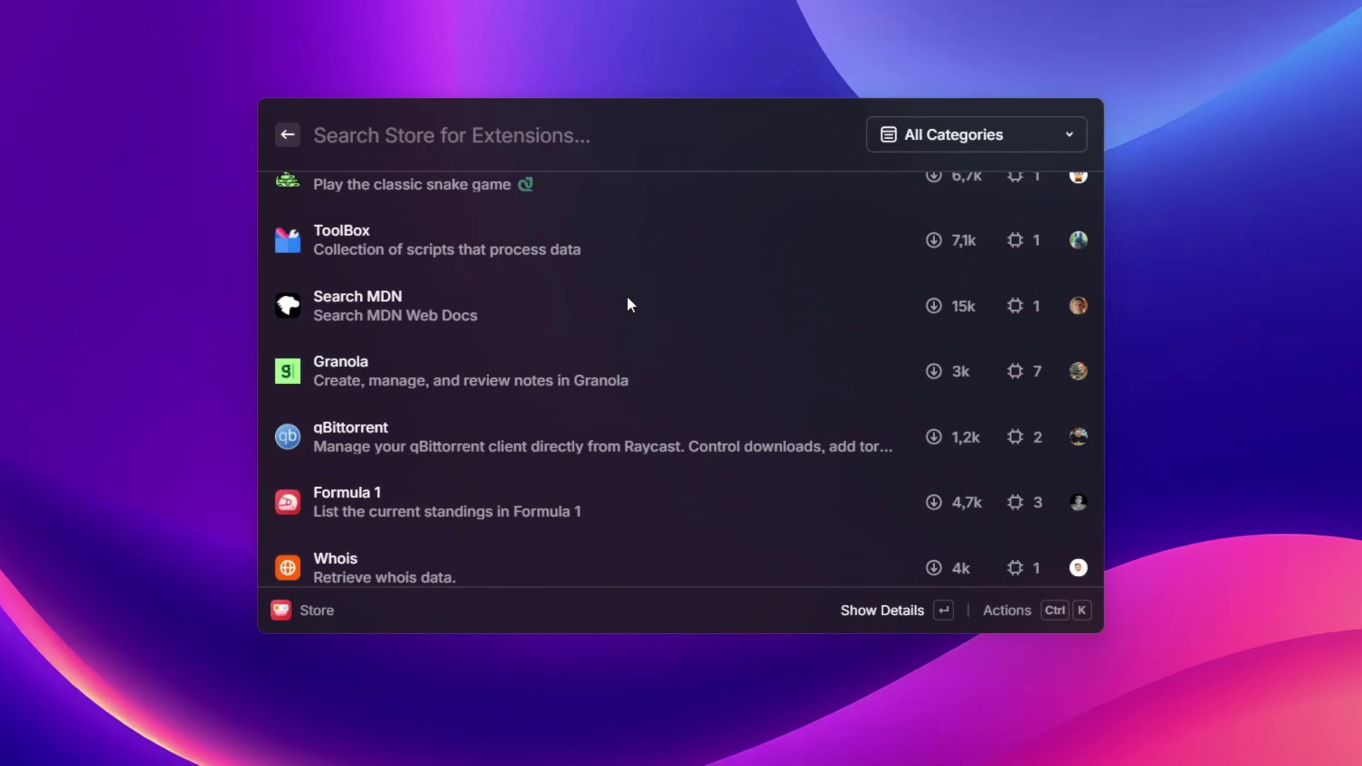
{"action": "scroll", "coordinate": [628, 298], "scroll_direction": "down", "scroll_amount": 5}
{"action": "scroll", "coordinate": [627, 298], "scroll_direction": "down", "scroll_amount": 2}
{"action": "scroll", "coordinate": [628, 299], "scroll_direction": "down", "scroll_amount": 10}
{"action": "scroll", "coordinate": [627, 298], "scroll_direction": "down", "scroll_amount": 5}
{"action": "scroll", "coordinate": [630, 305], "scroll_direction": "down", "scroll_amount": 10}
{"action": "scroll", "coordinate": [627, 298], "scroll_direction": "down", "scroll_amount": 10}
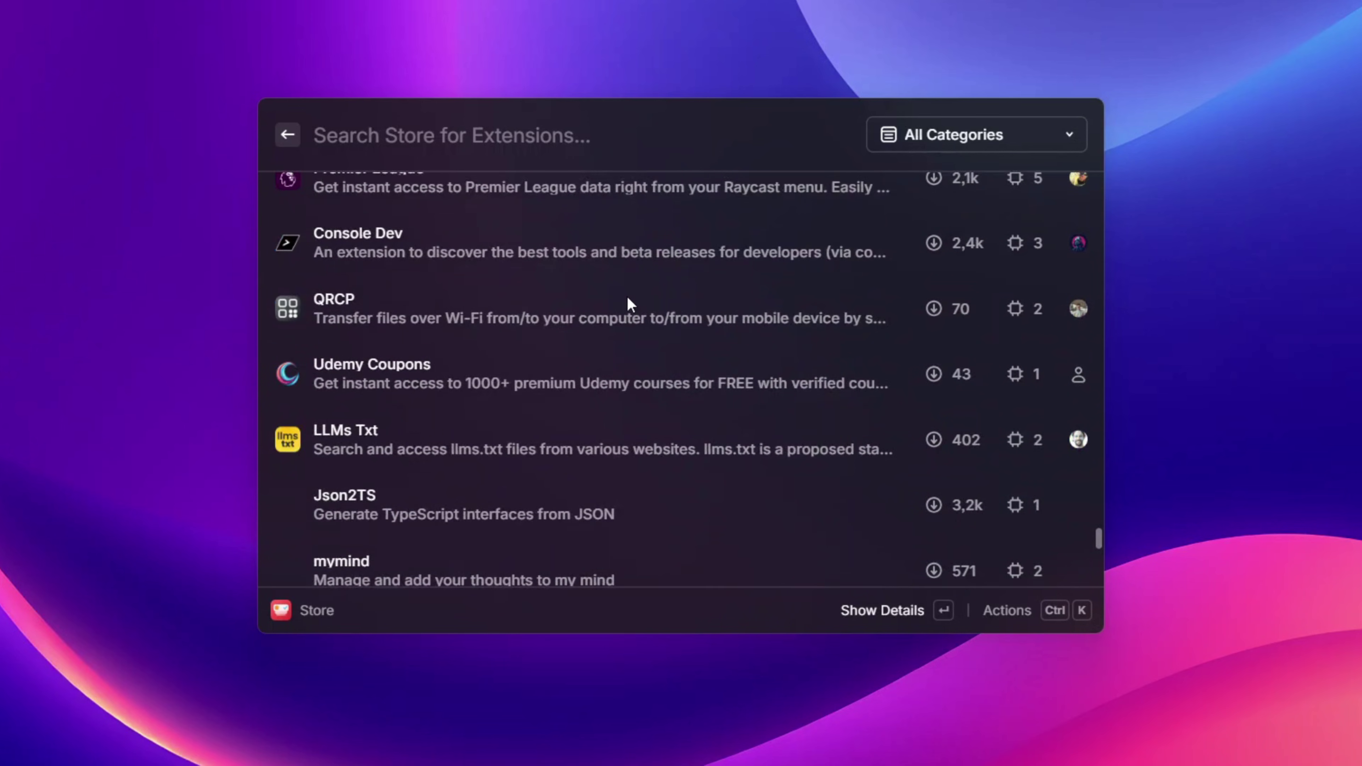
- Search the store for 'tra', view Google Translate's details showing it installed, then go back
{"action": "type", "text": "g"}
{"action": "key", "text": "BackSpace"}
{"action": "type", "text": "tra"}
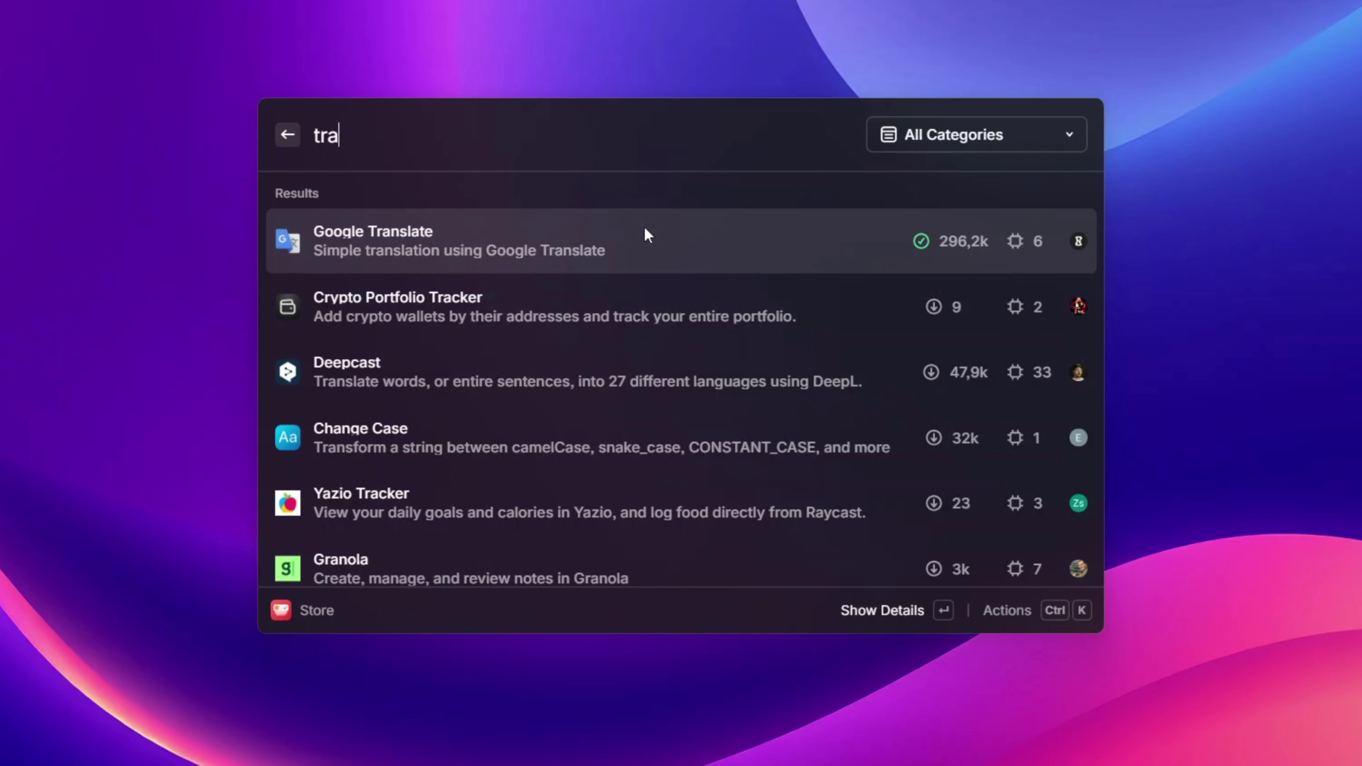
{"action": "key", "text": "Return"}
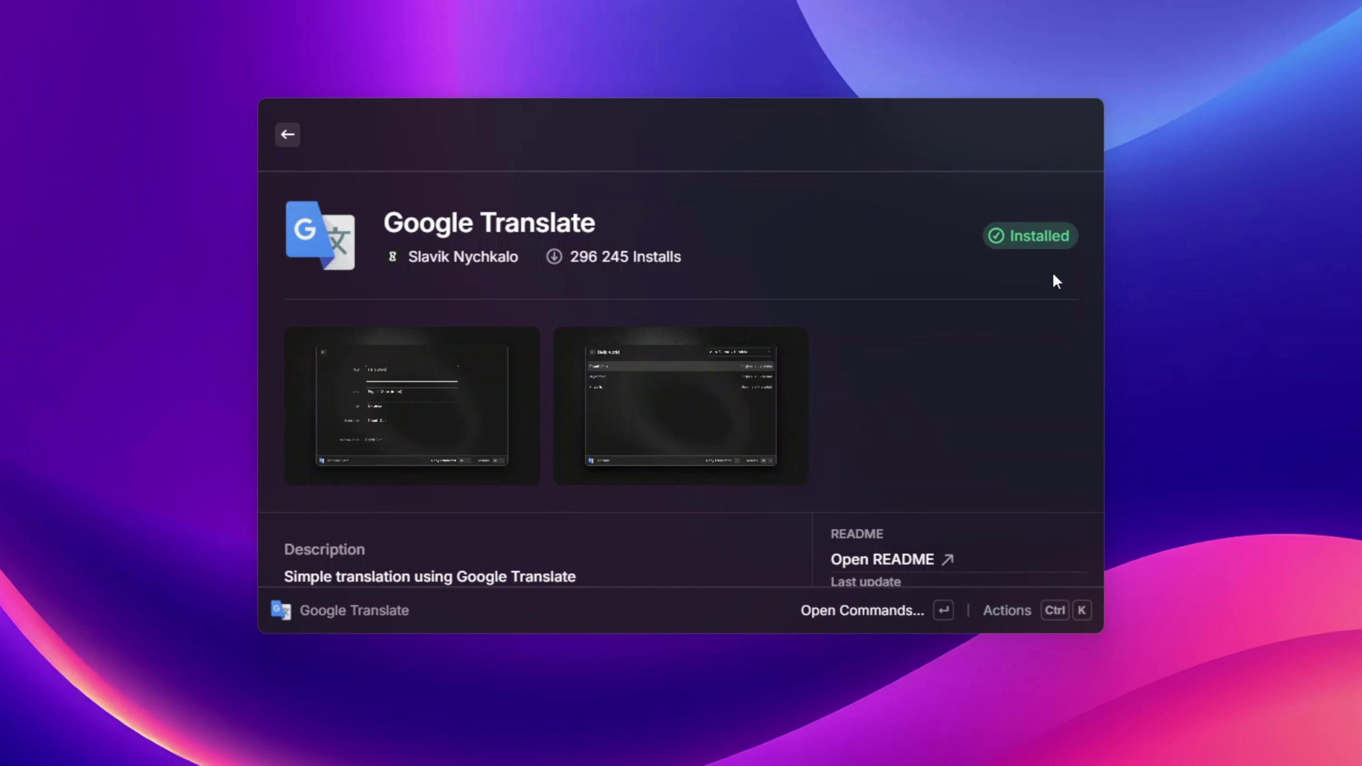
{"action": "scroll", "coordinate": [882, 358], "scroll_direction": "down", "scroll_amount": 5}
{"action": "key", "text": "Escape"}
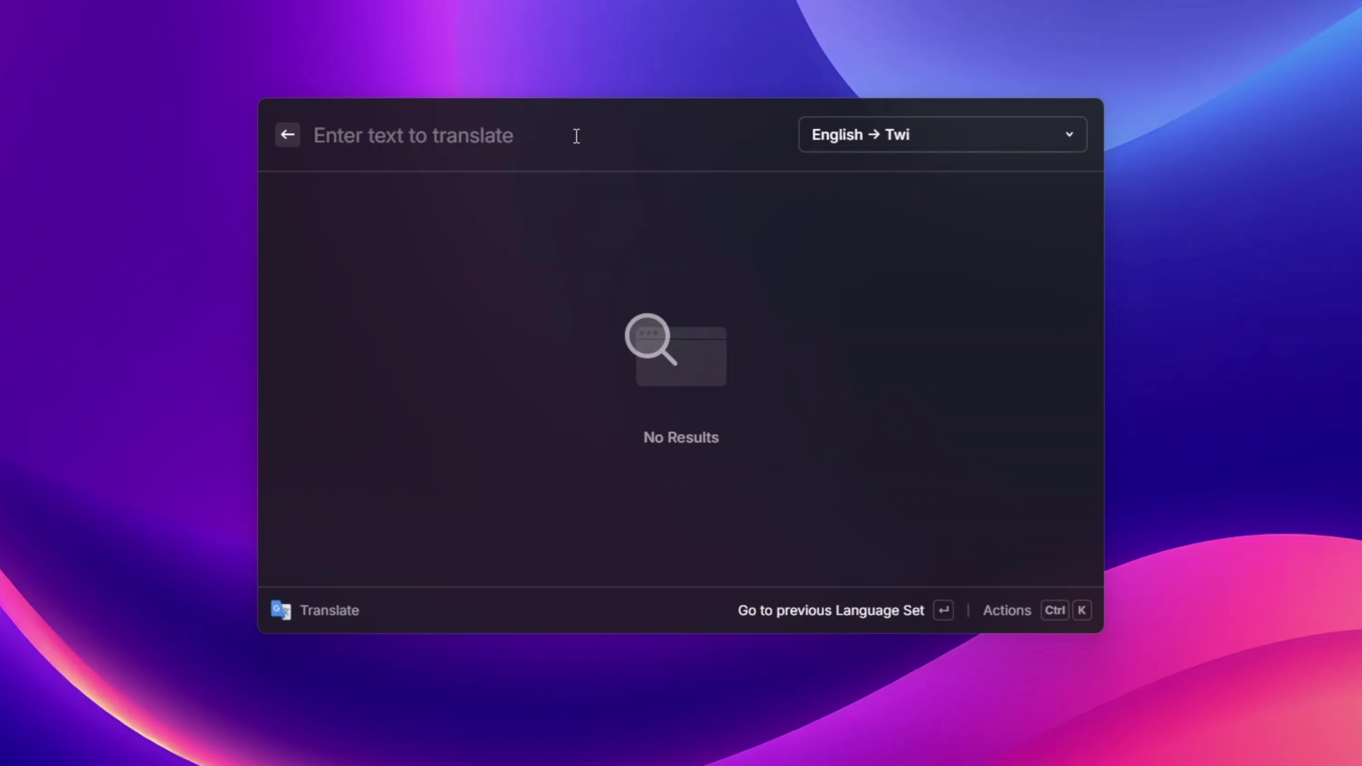
- Translate 'how are you doing' from English to Twi and open the language set management
{"action": "type", "text": "how are you doing"}
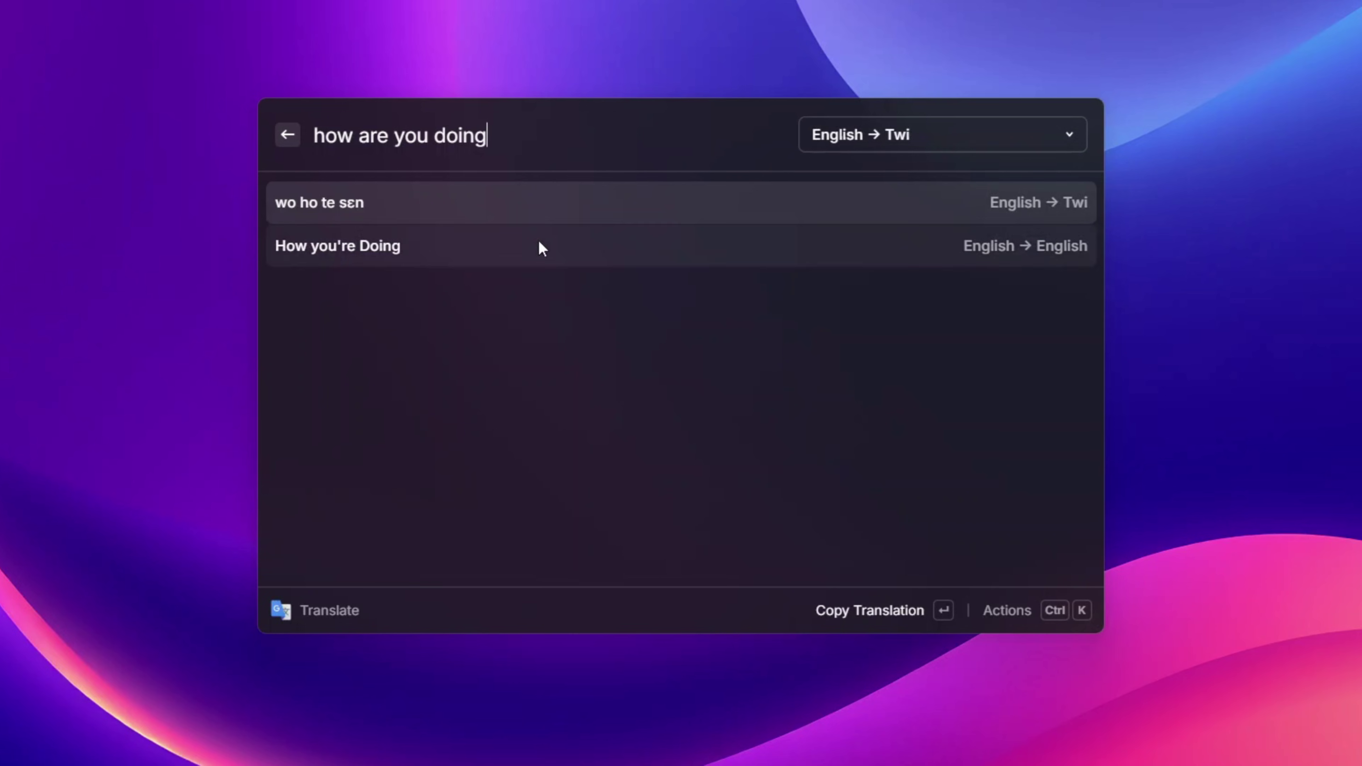
{"action": "left_click", "coordinate": [885, 137]}
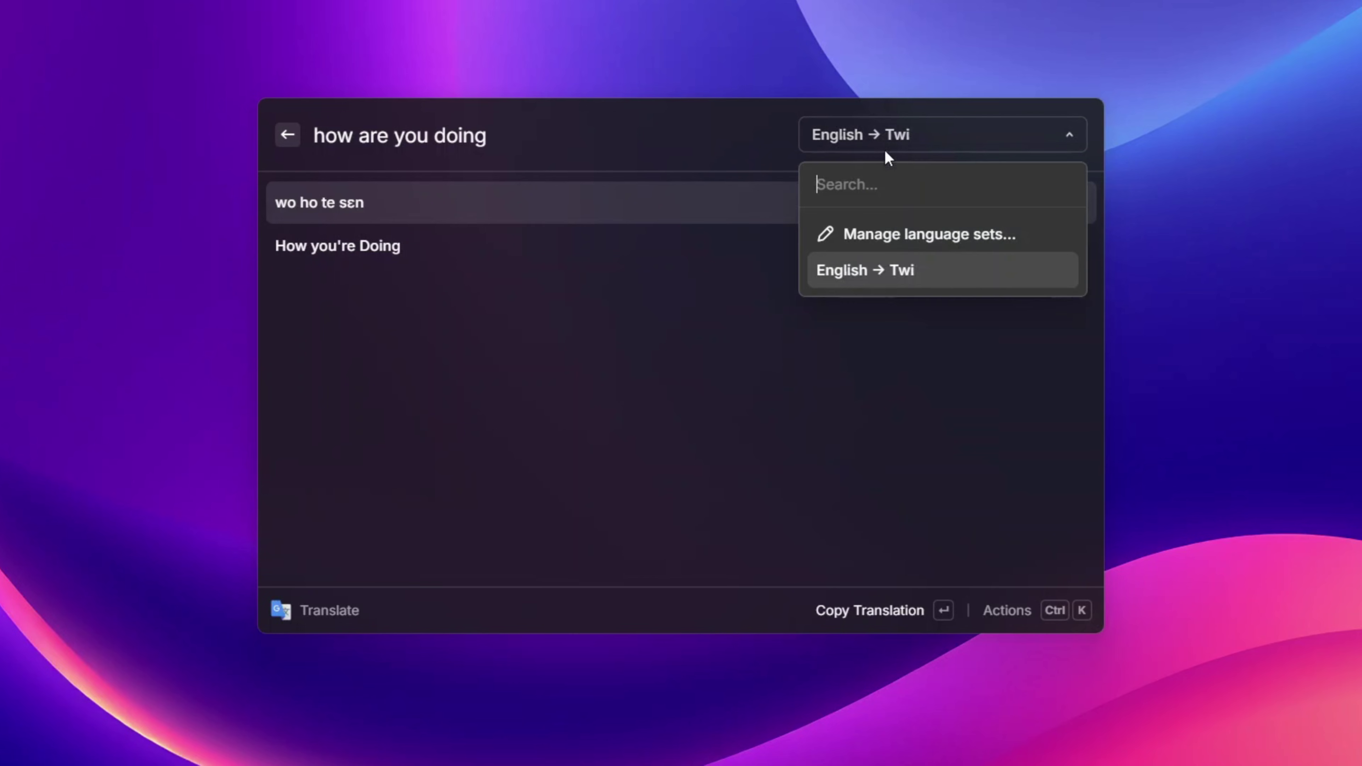
{"action": "left_click", "coordinate": [915, 233]}
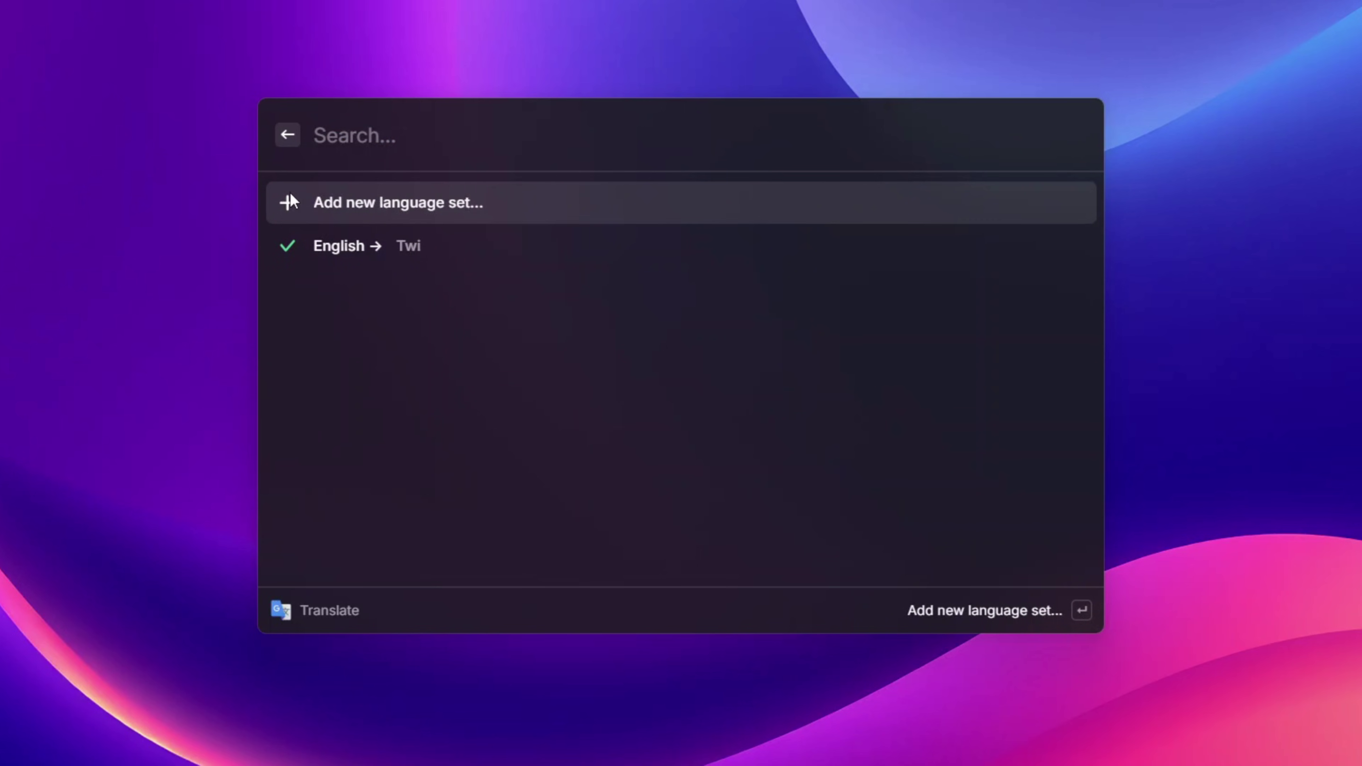
- Return to the 'wo ho te sɛn' translation results, then hide and reopen the launcher
{"action": "left_click", "coordinate": [284, 130]}
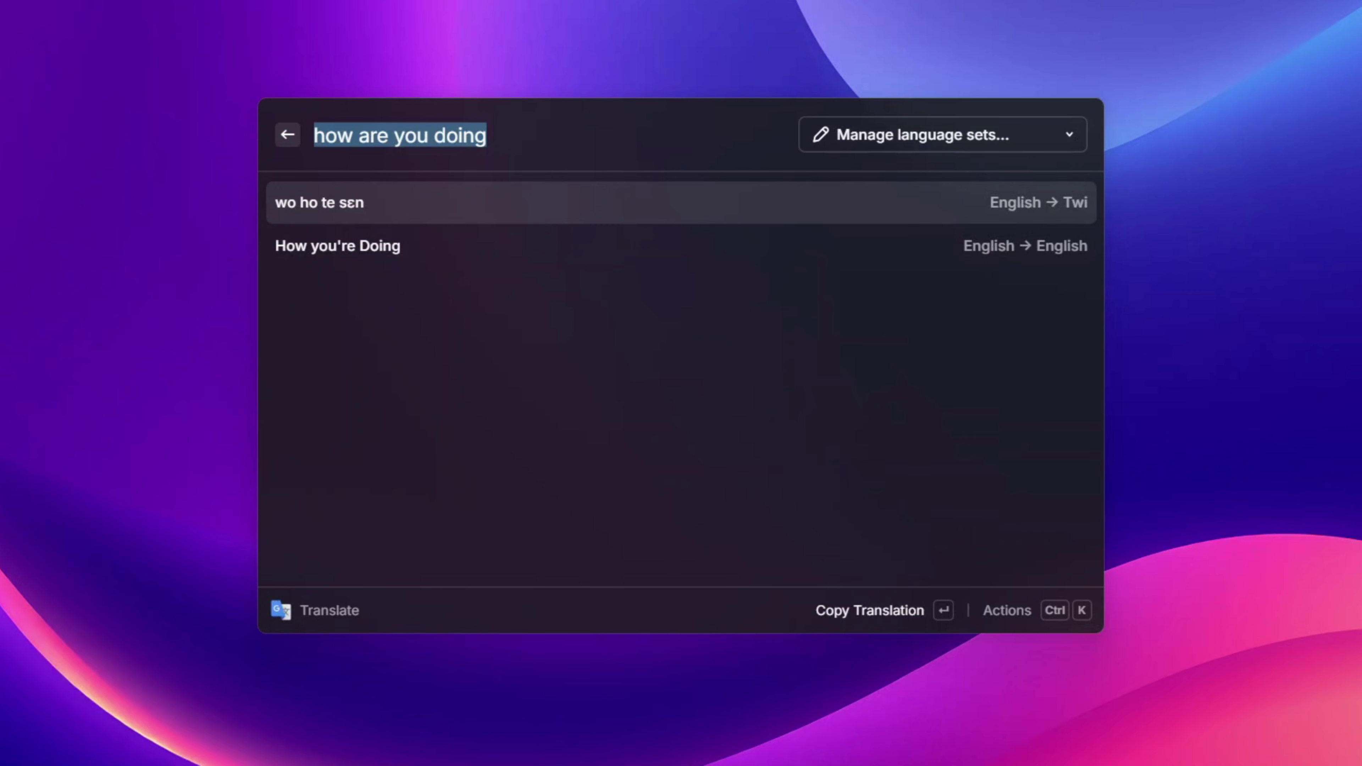
{"action": "key", "text": "Escape"}
{"action": "key", "text": "alt+space"}
- Confirm 'how are you doing' tops the Windows clipboard history, then close the panel
{"action": "key", "text": "Escape"}
{"action": "key", "text": "super+v"}
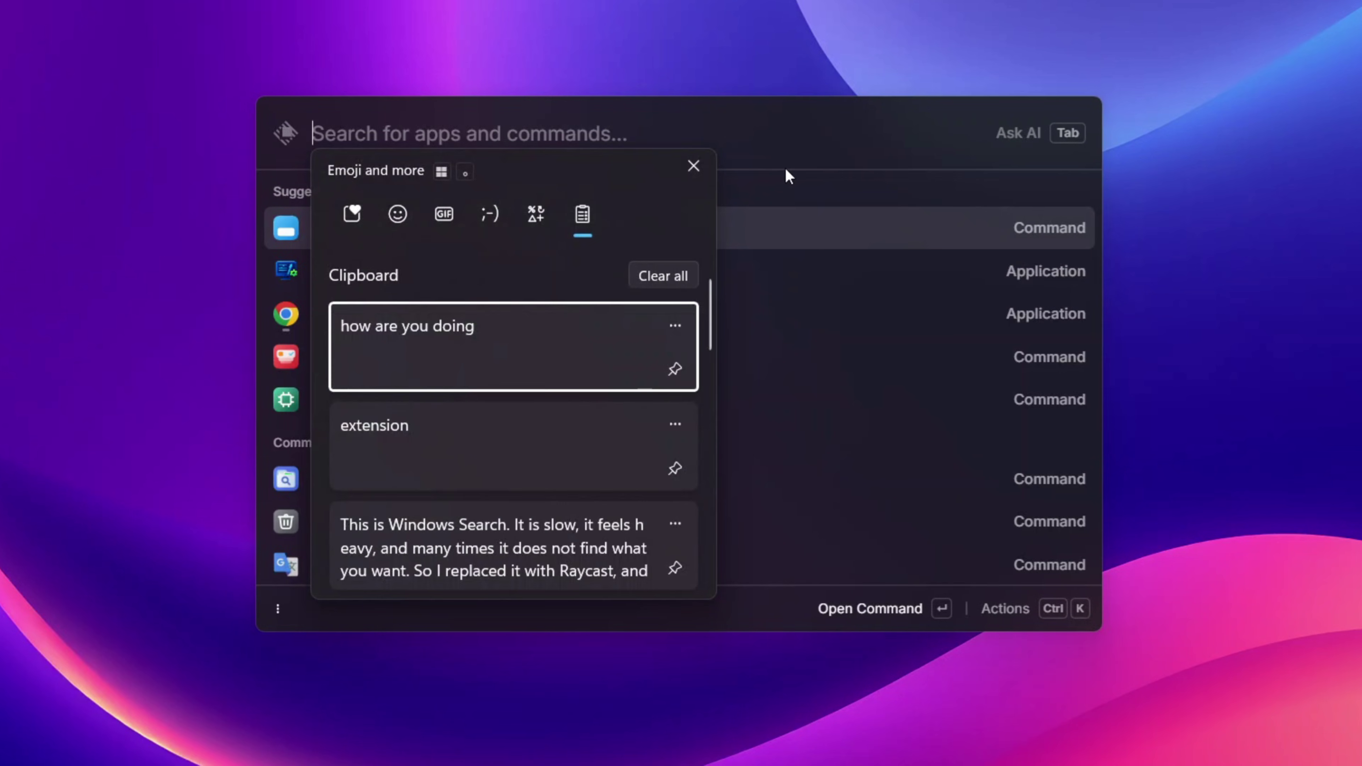
{"action": "left_click_drag", "start_coordinate": [499, 173], "coordinate": [694, 170]}
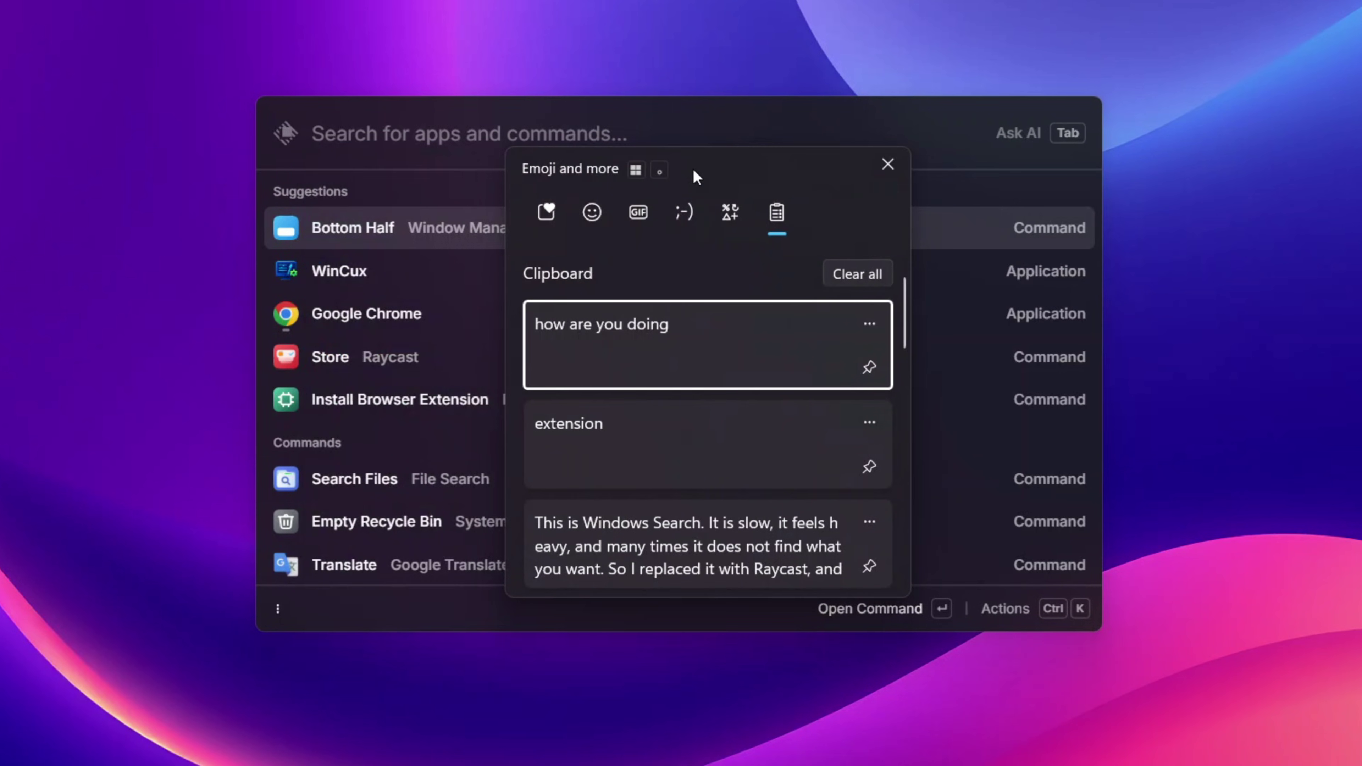
{"action": "scroll", "coordinate": [758, 418], "scroll_direction": "down", "scroll_amount": 3}
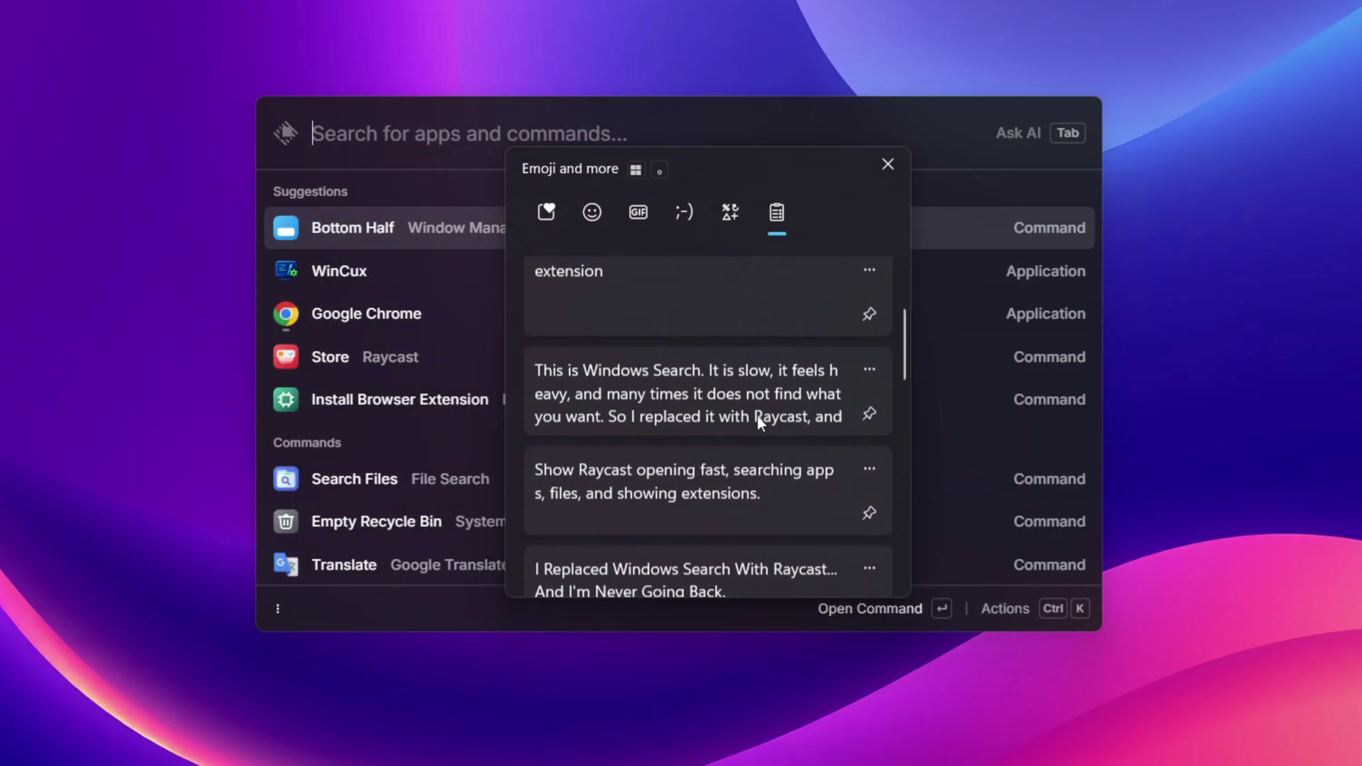
{"action": "scroll", "coordinate": [767, 342], "scroll_direction": "up", "scroll_amount": 3}
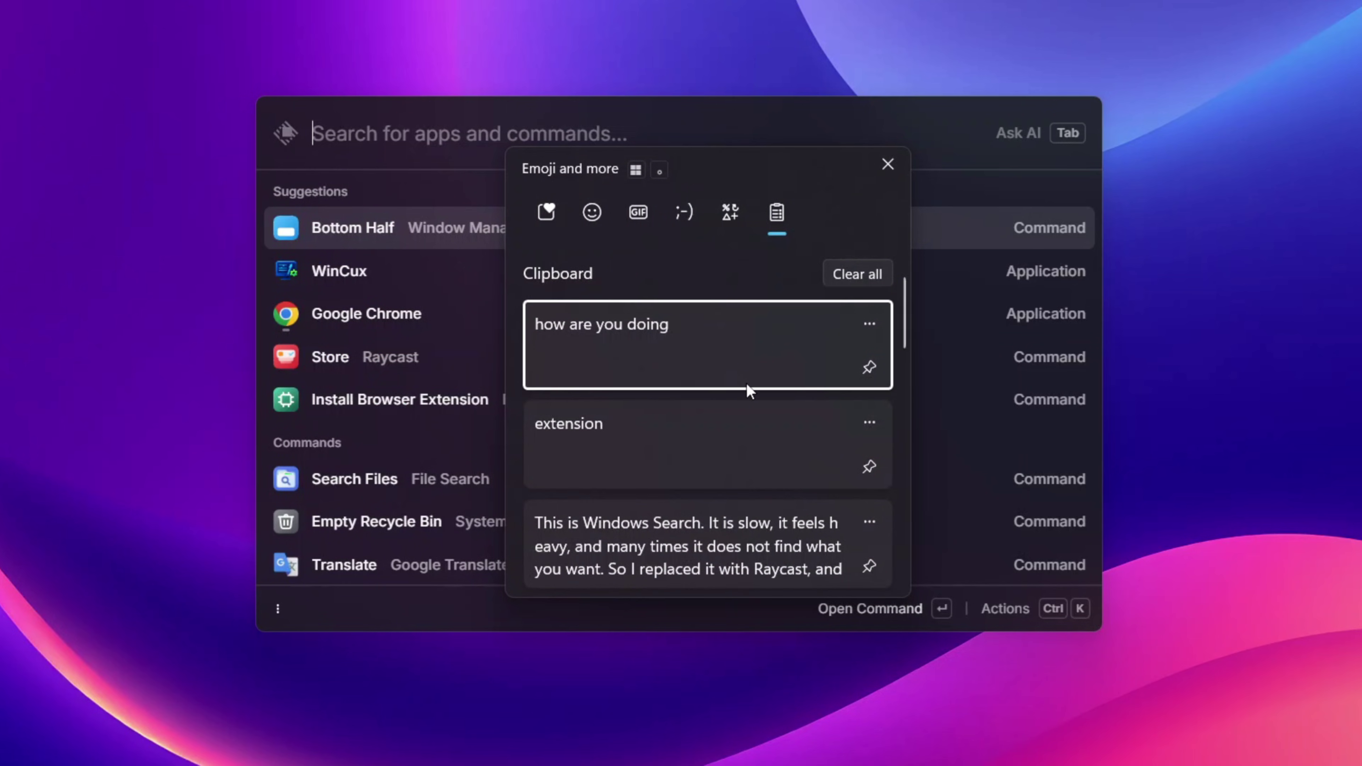
{"action": "left_click", "coordinate": [886, 164]}
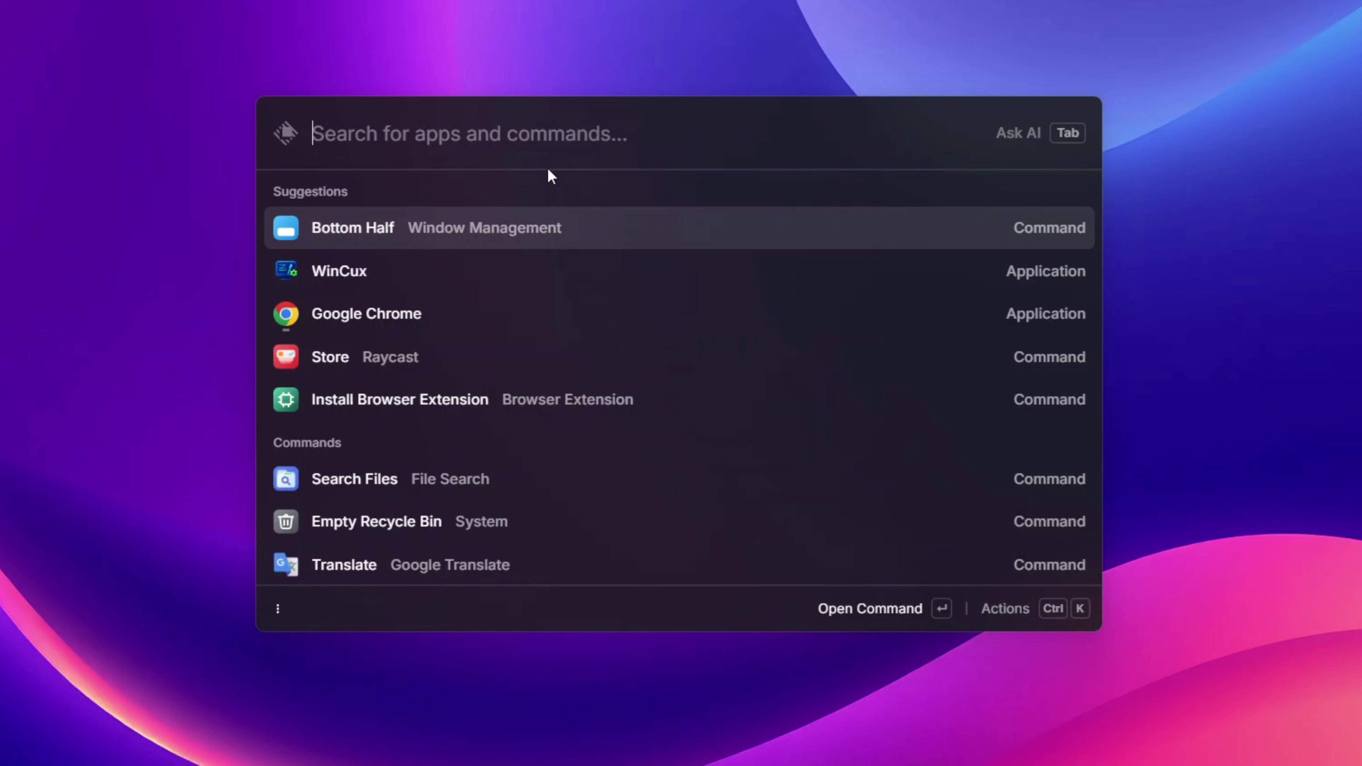
- Open Raycast's Clipboard History via 'clip' and filter it to images, then files, then text
{"action": "type", "text": "clip"}
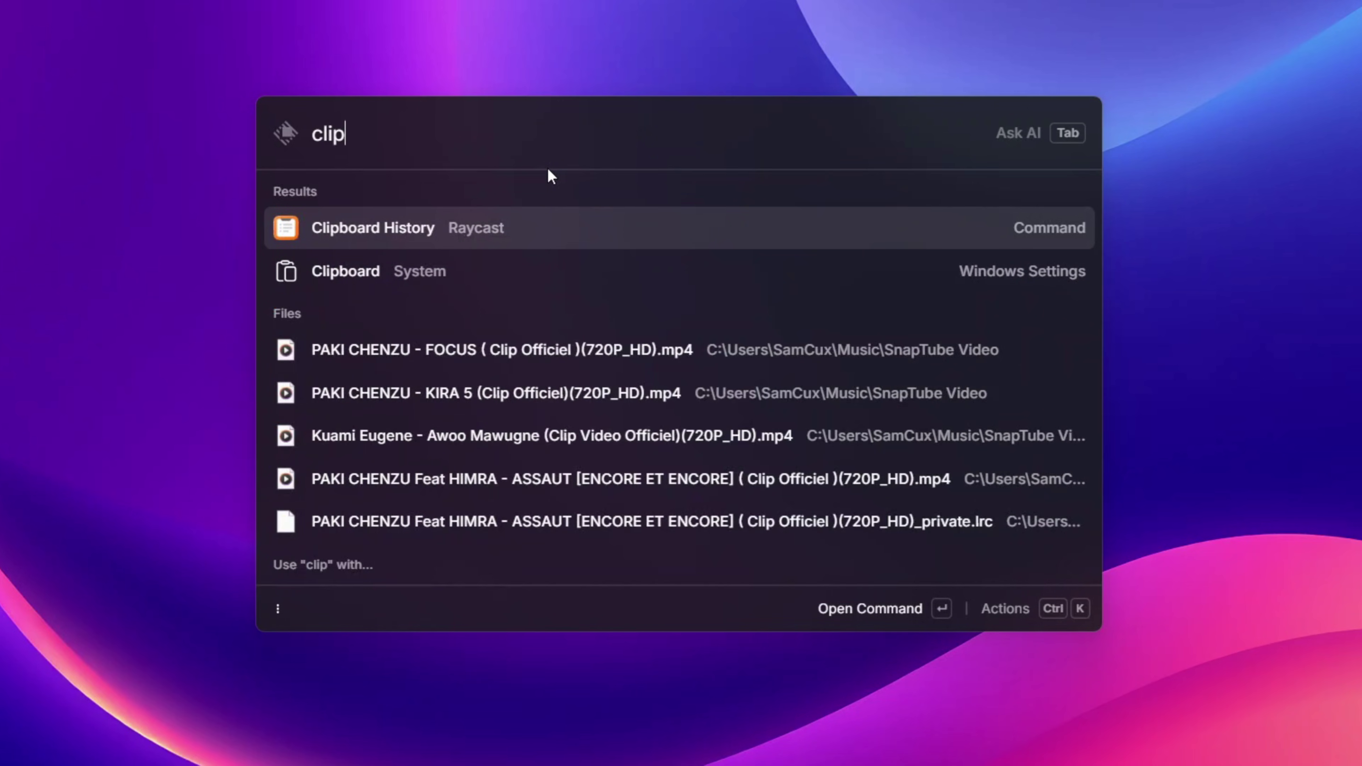
{"action": "key", "text": "Return"}
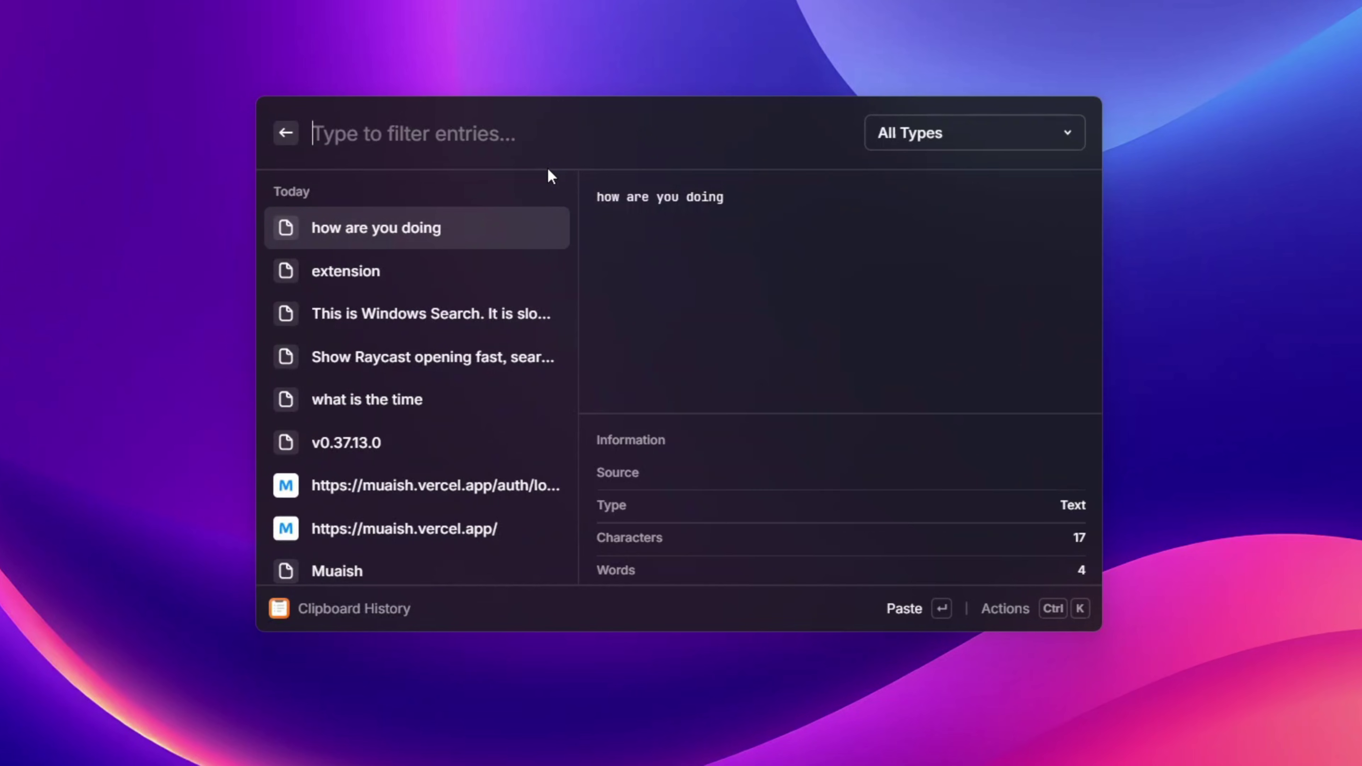
{"action": "left_click", "coordinate": [962, 141]}
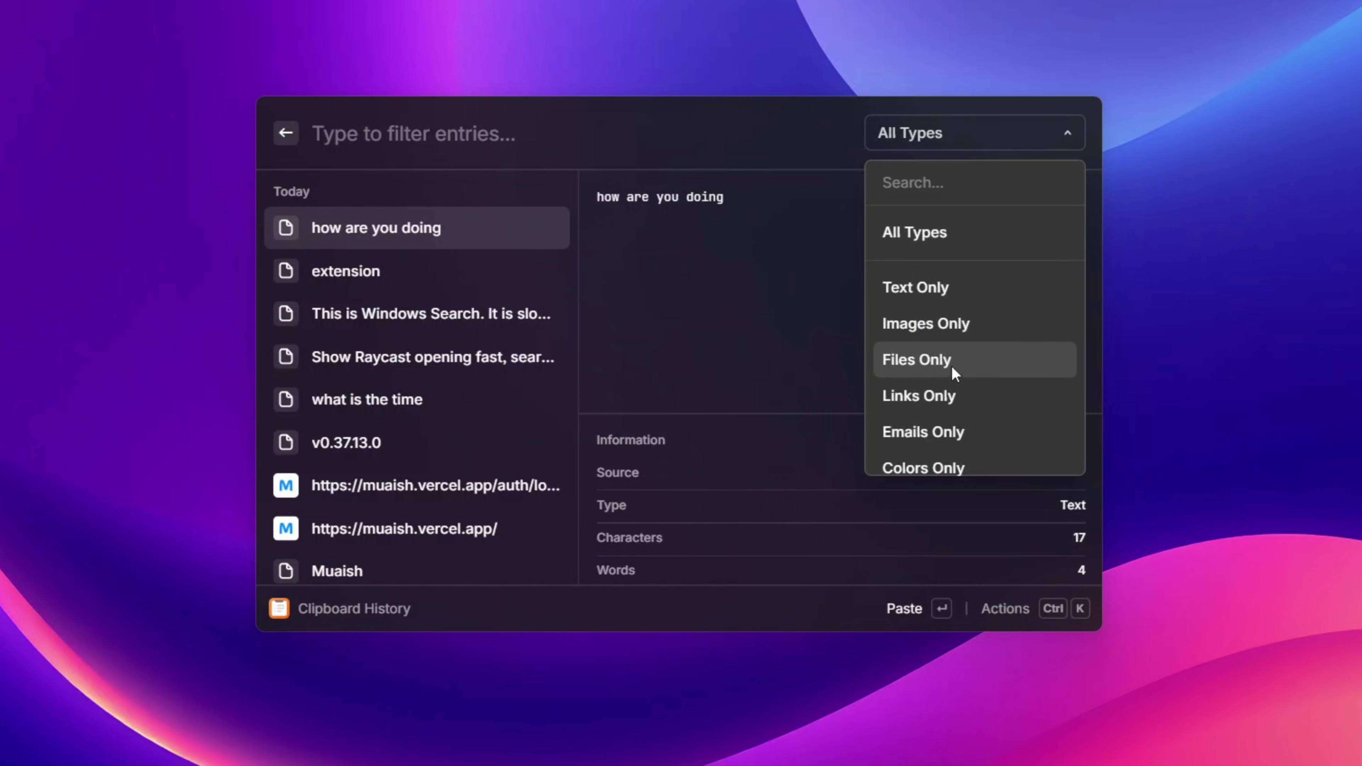
{"action": "left_click", "coordinate": [944, 334]}
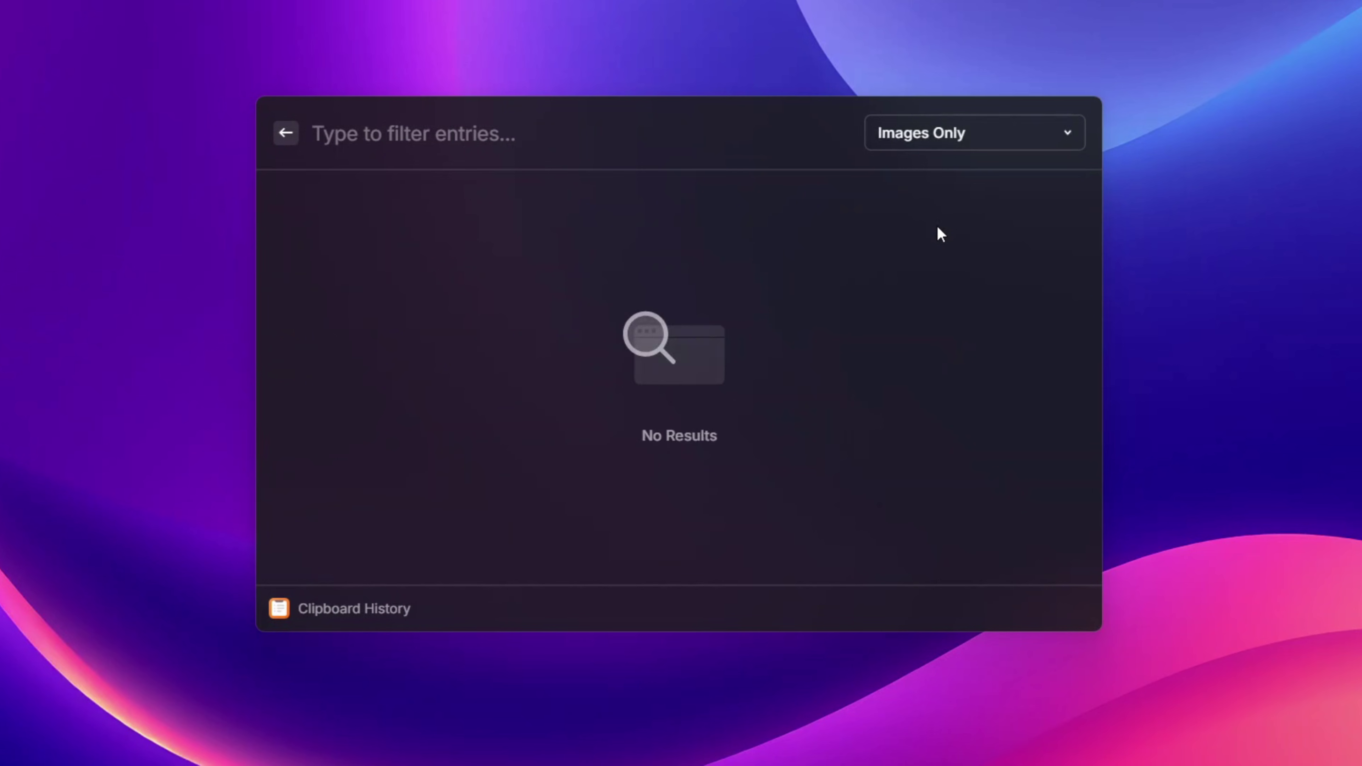
{"action": "left_click", "coordinate": [961, 135]}
{"action": "left_click", "coordinate": [947, 360]}
{"action": "left_click", "coordinate": [996, 132]}
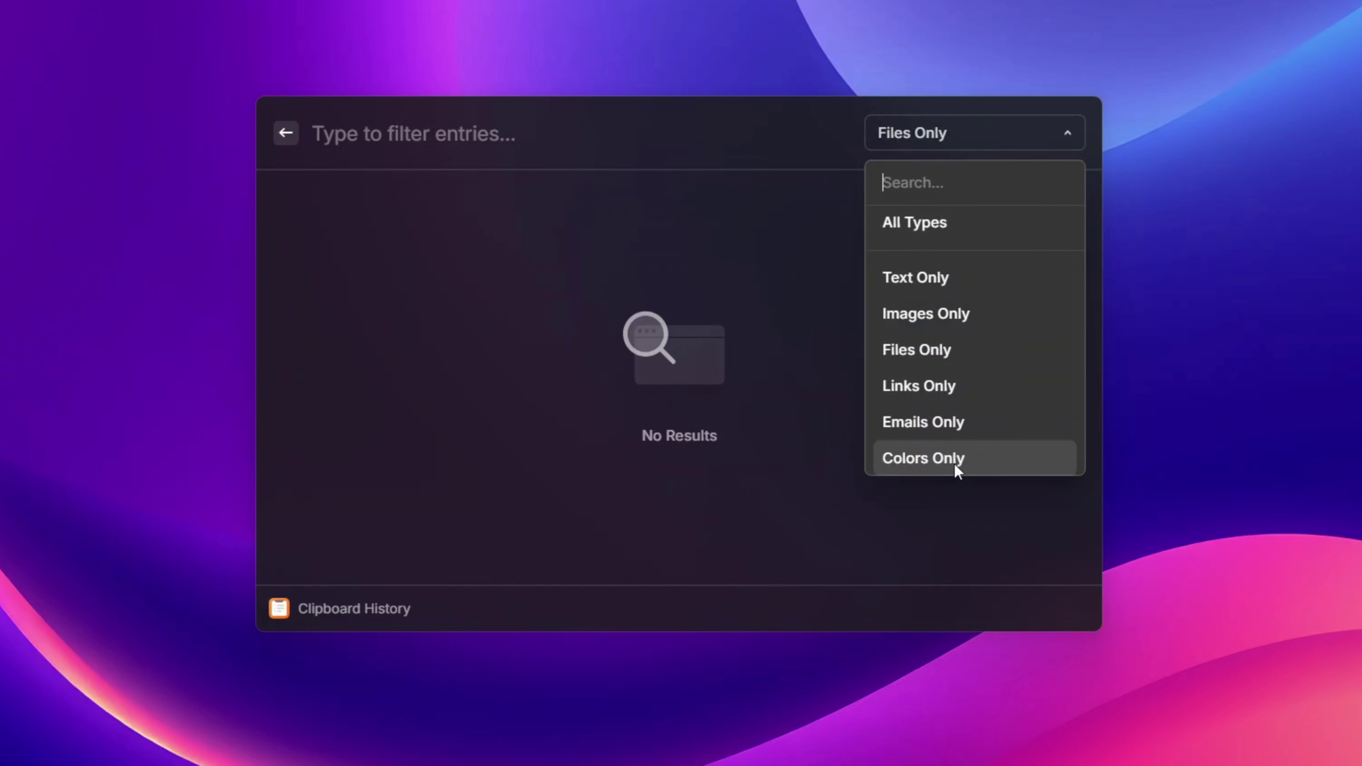
{"action": "left_click", "coordinate": [886, 282]}
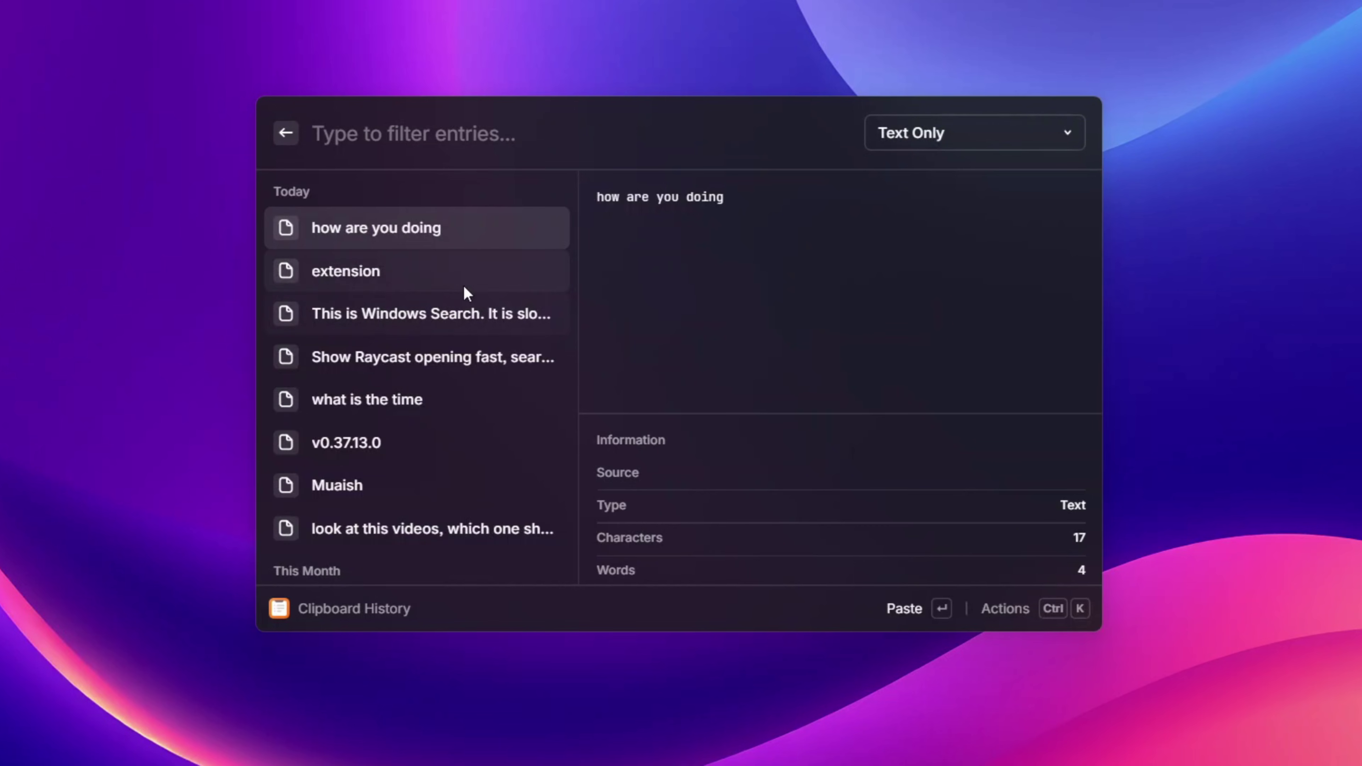
{"action": "scroll", "coordinate": [433, 453], "scroll_direction": "down", "scroll_amount": 5}
{"action": "scroll", "coordinate": [433, 452], "scroll_direction": "up", "scroll_amount": 5}
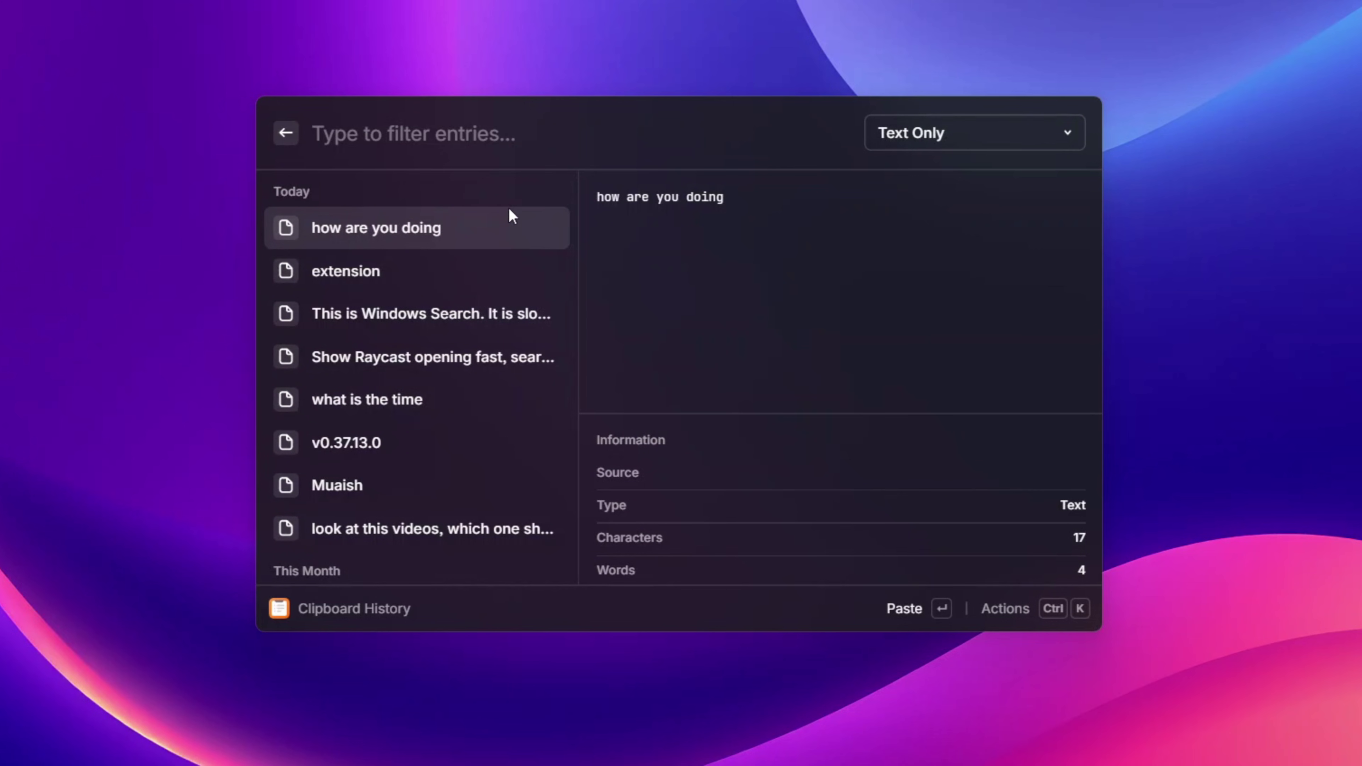
- Preview the 'extension' entry, filter to Colors Only, restore All Types, and preview the #ffe300 colour
{"action": "left_click", "coordinate": [394, 264]}
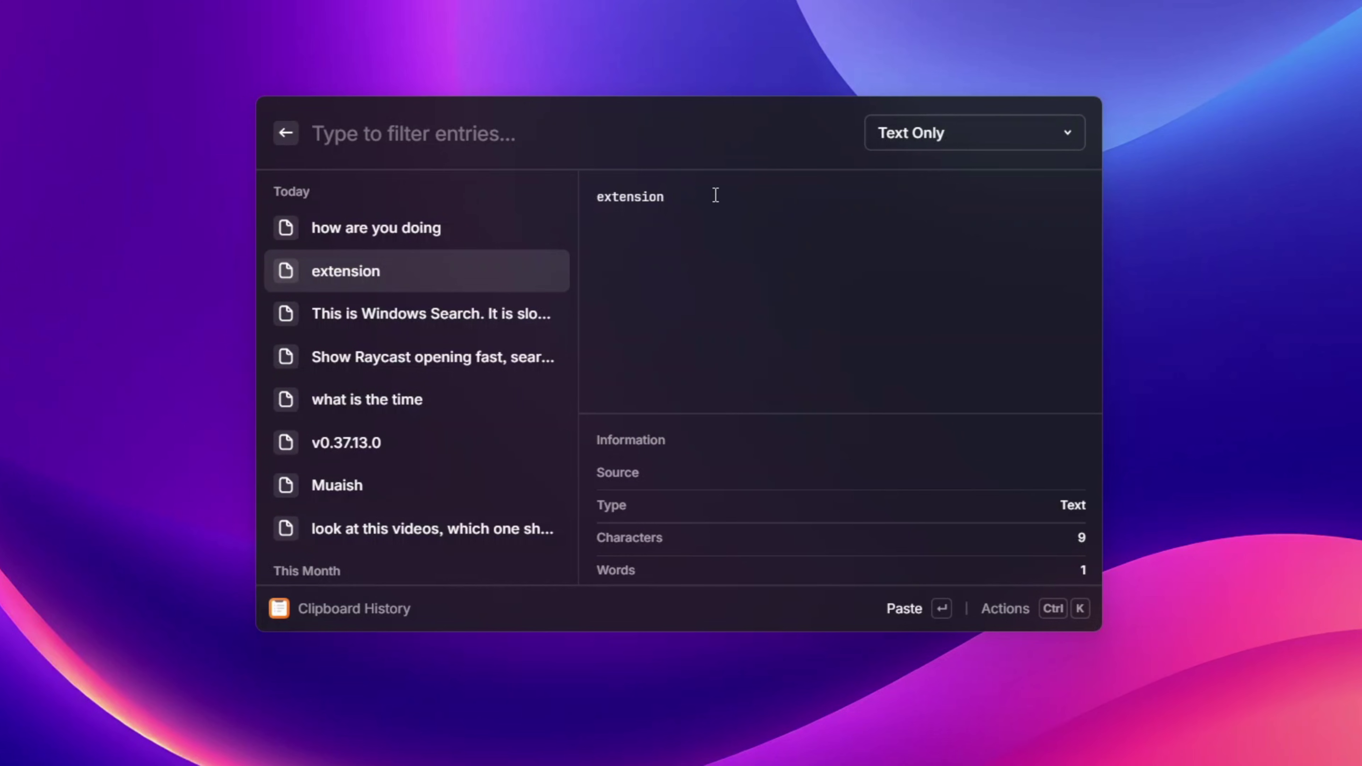
{"action": "left_click_drag", "start_coordinate": [715, 195], "coordinate": [577, 210]}
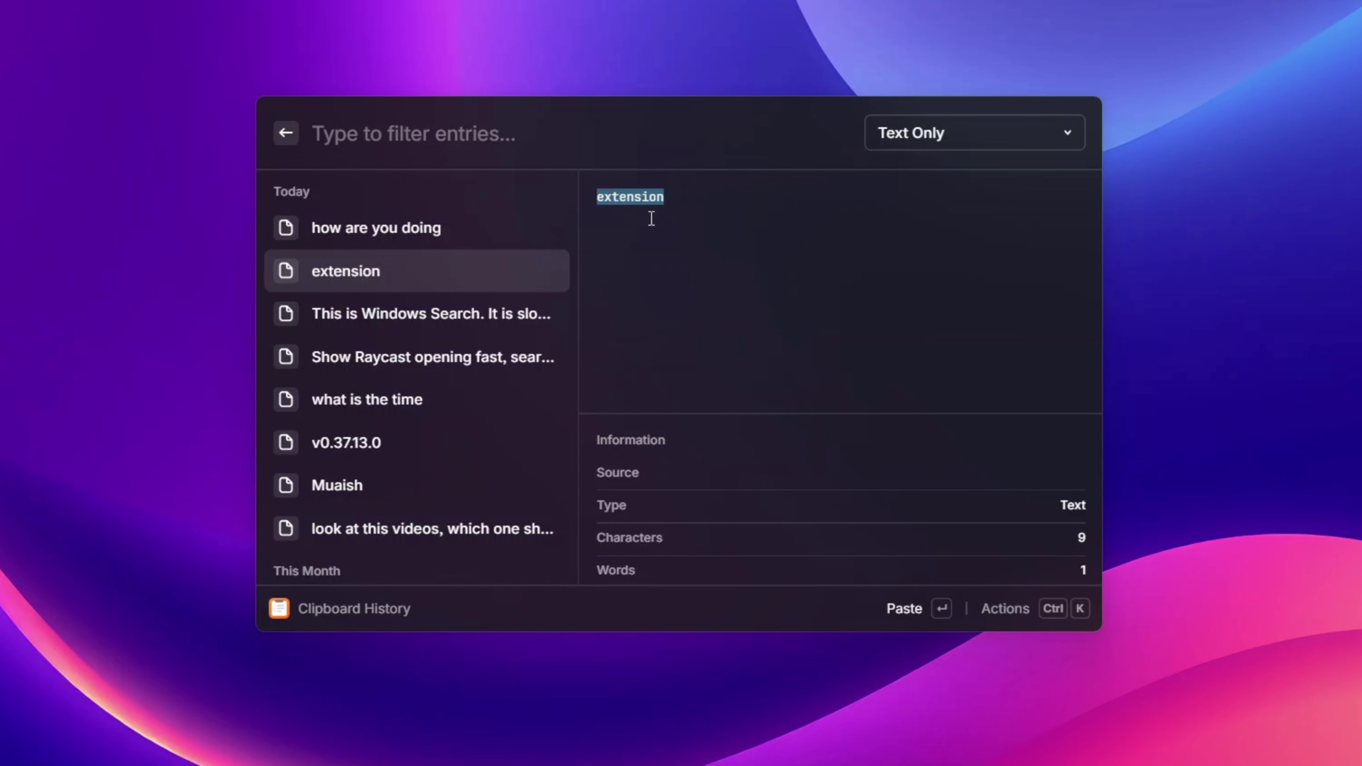
{"action": "left_click", "coordinate": [915, 134]}
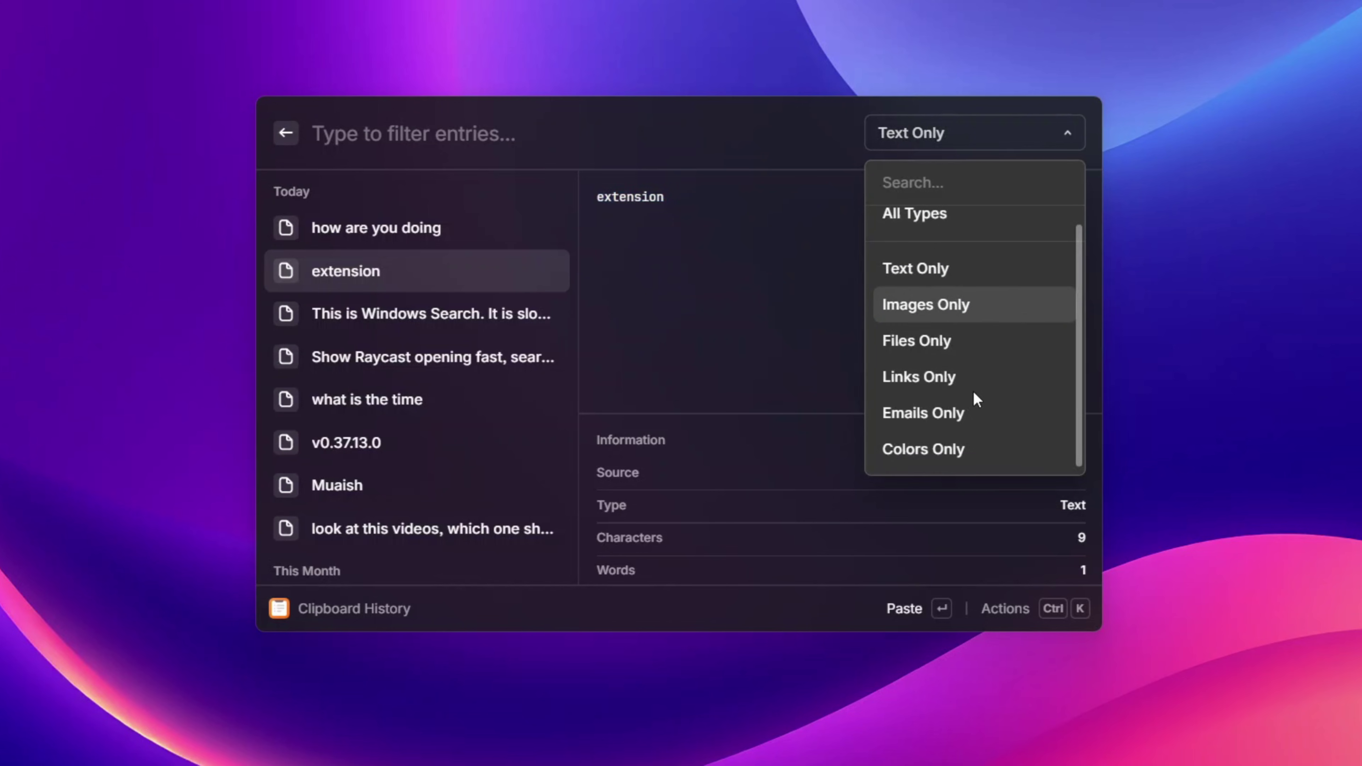
{"action": "left_click", "coordinate": [944, 449]}
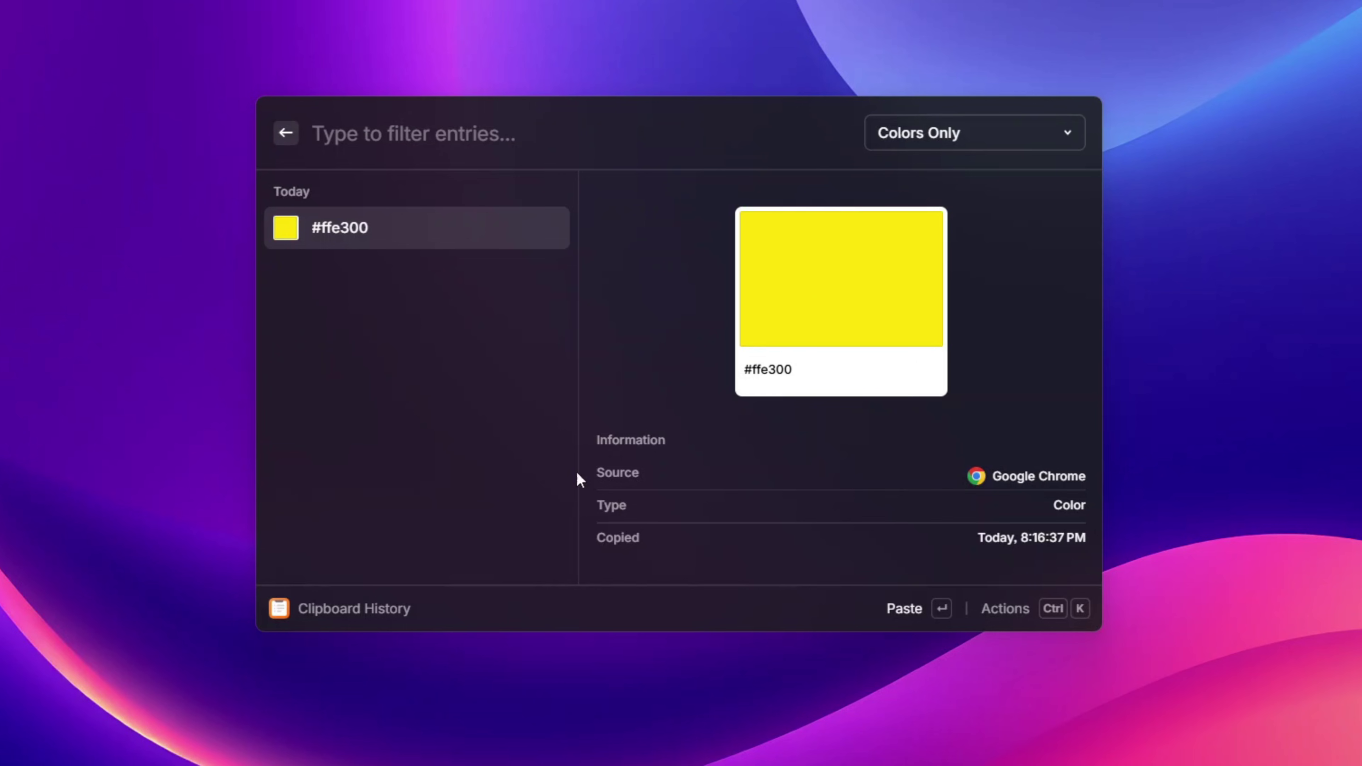
{"action": "left_click", "coordinate": [965, 134]}
{"action": "left_click", "coordinate": [910, 213]}
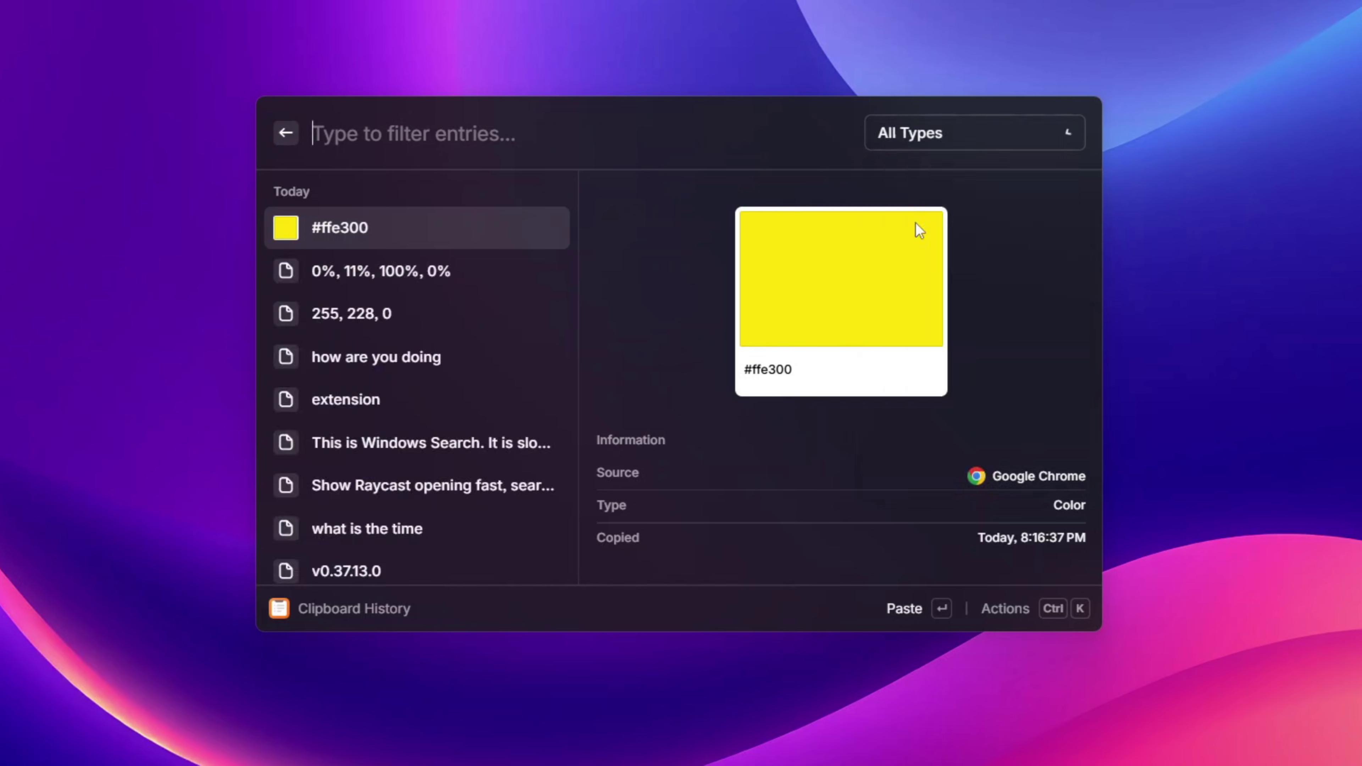
{"action": "left_click", "coordinate": [408, 281]}
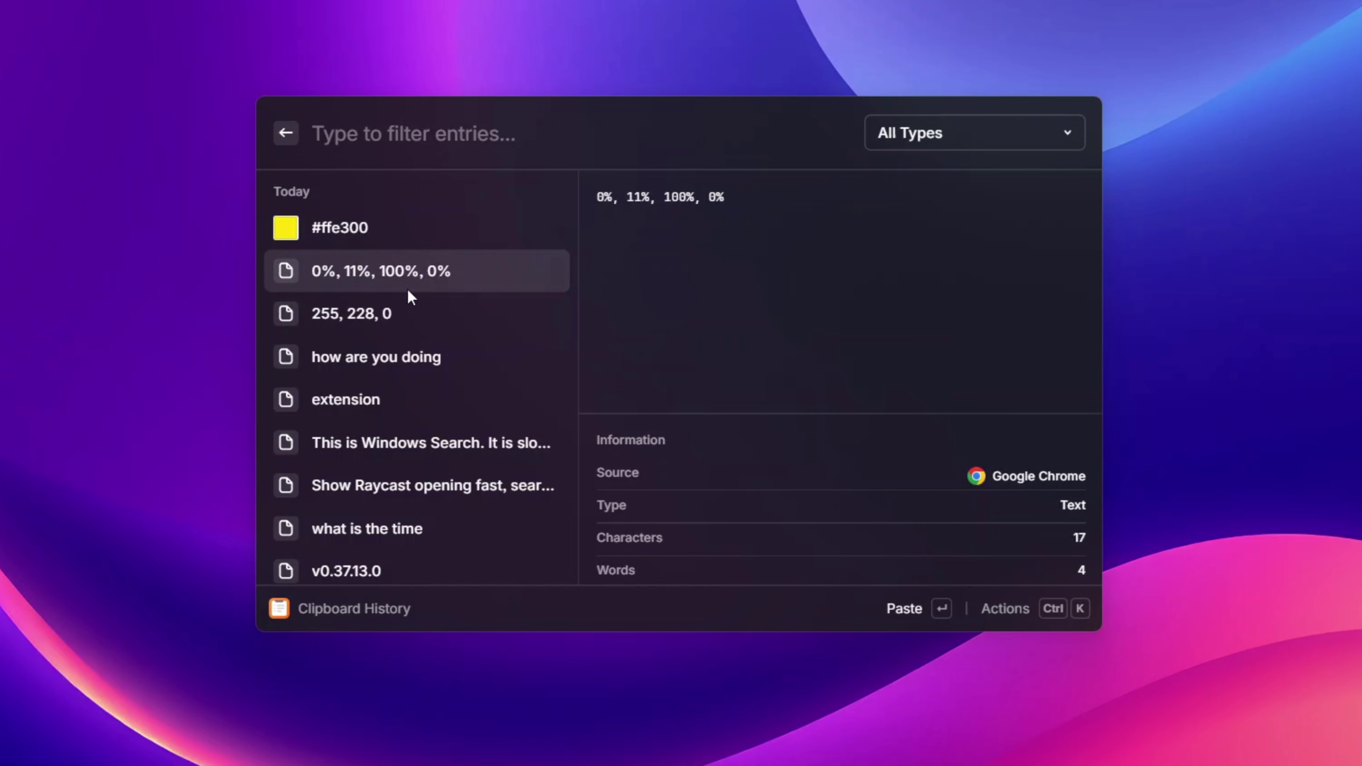
{"action": "left_click", "coordinate": [432, 228]}
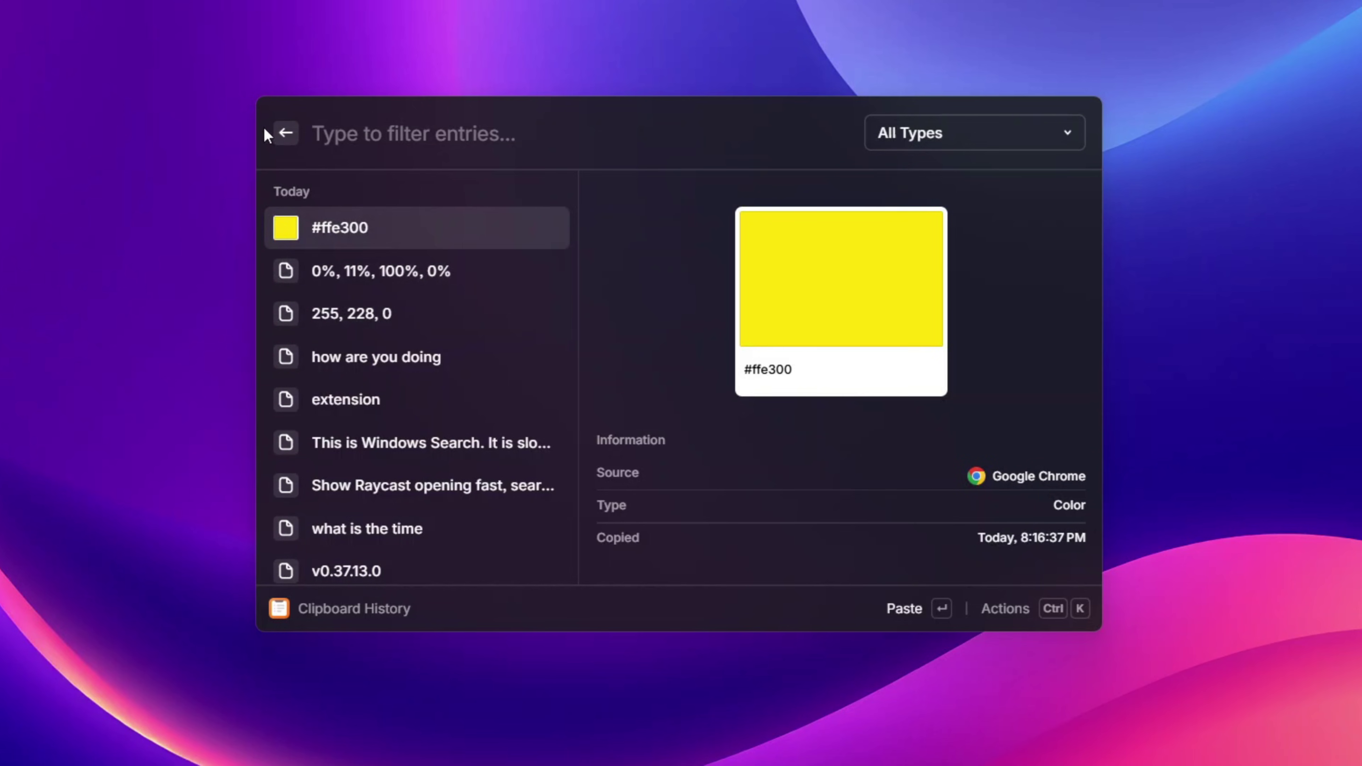
{"action": "left_click", "coordinate": [293, 139]}
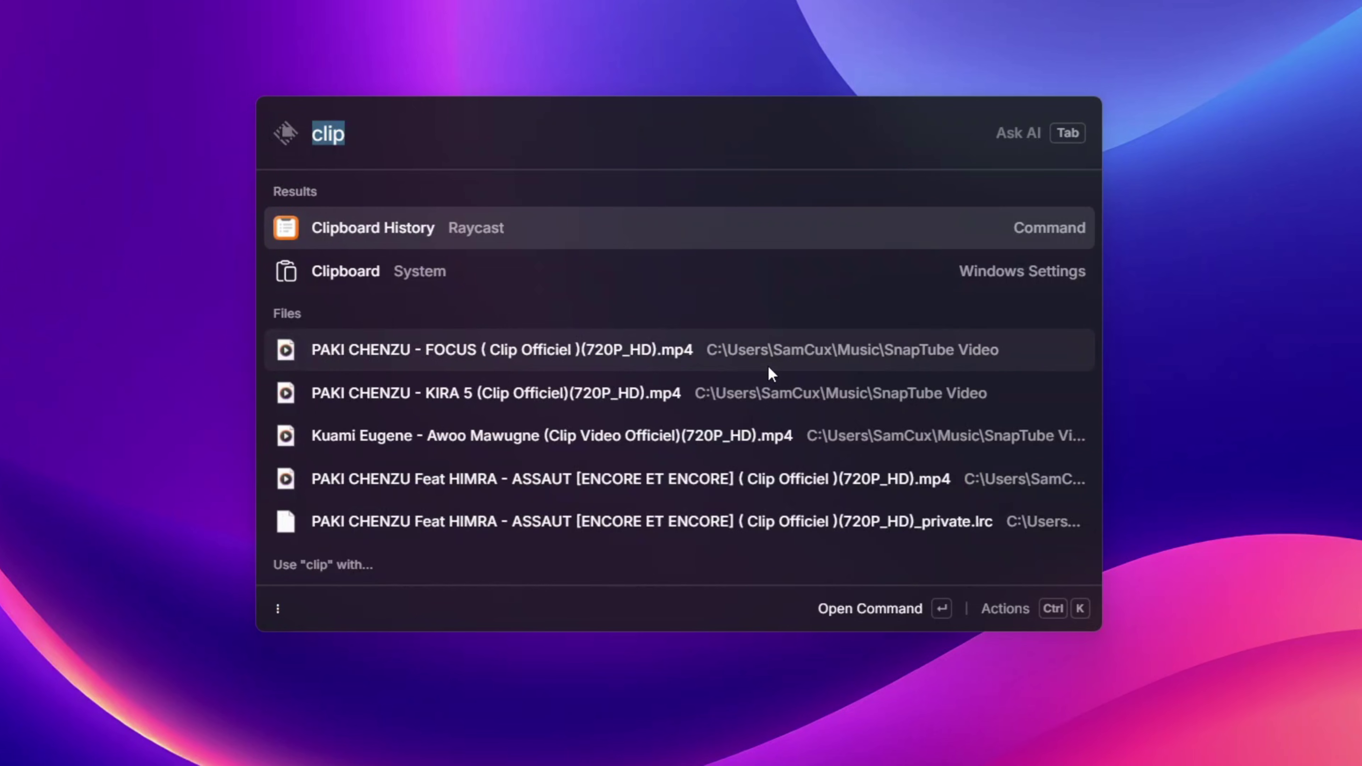
- Open Search Emoji & Symbols with 'emo' and scroll through the emoji list
{"action": "key", "text": "BackSpace"}
{"action": "type", "text": "emo"}
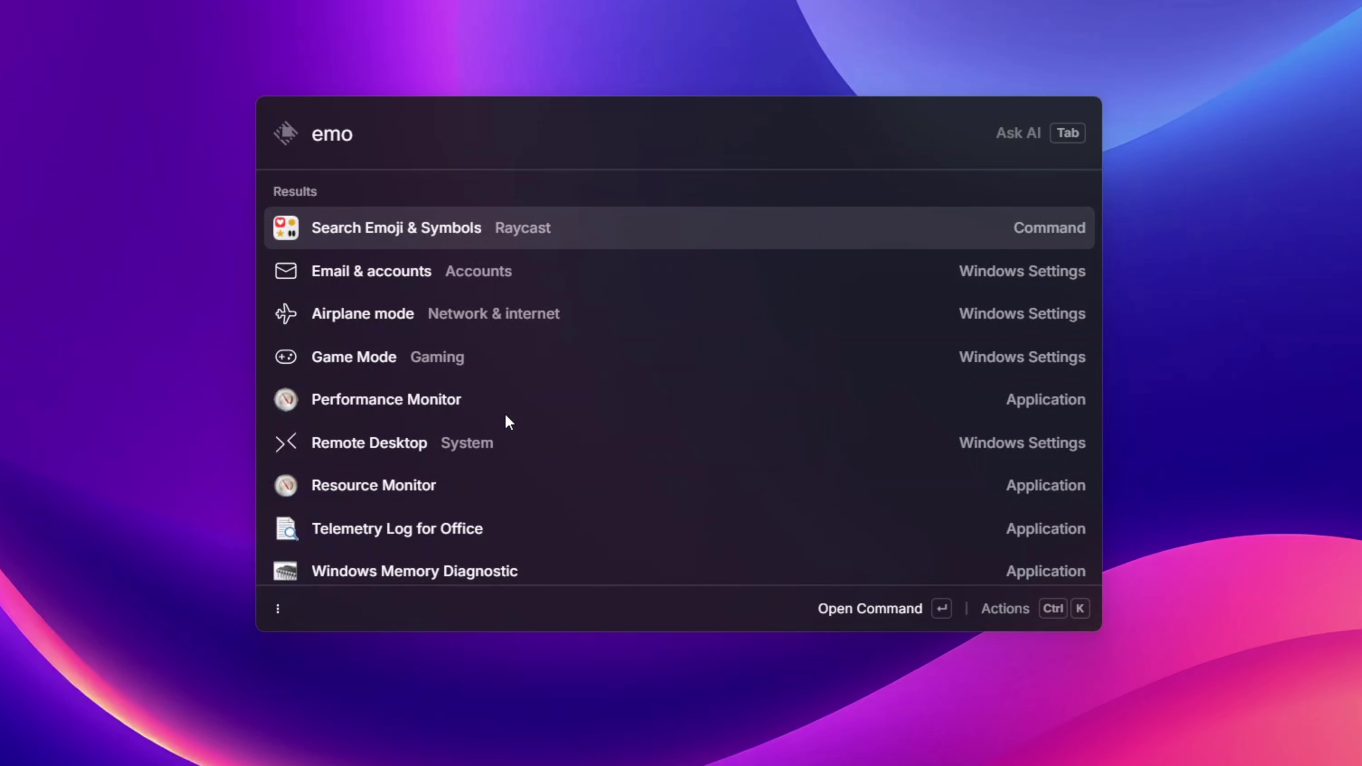
{"action": "key", "text": "Return"}
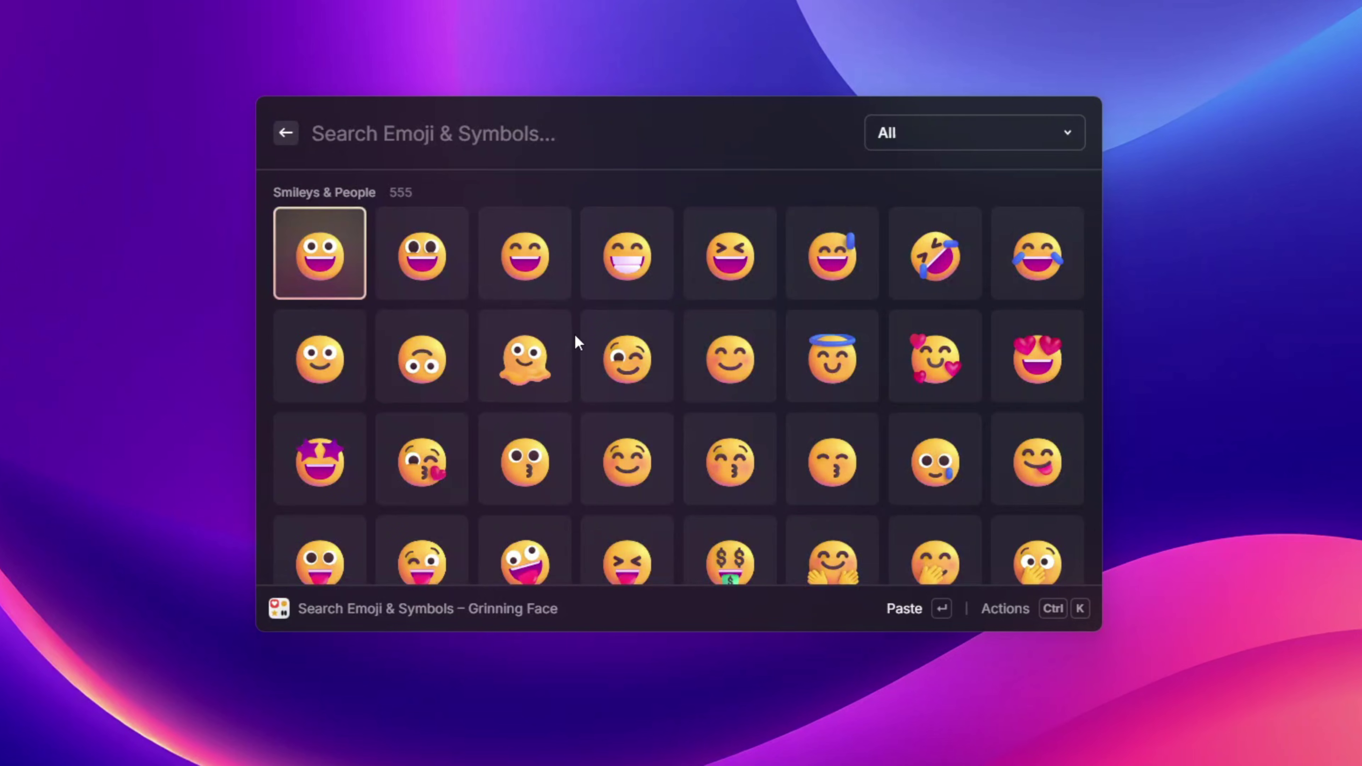
{"action": "scroll", "coordinate": [577, 341], "scroll_direction": "down", "scroll_amount": 15}
{"action": "scroll", "coordinate": [736, 337], "scroll_direction": "down", "scroll_amount": 5}
- Switch the emoji category filter to Frequently Used, then back to All, and browse
{"action": "left_click", "coordinate": [1059, 137]}
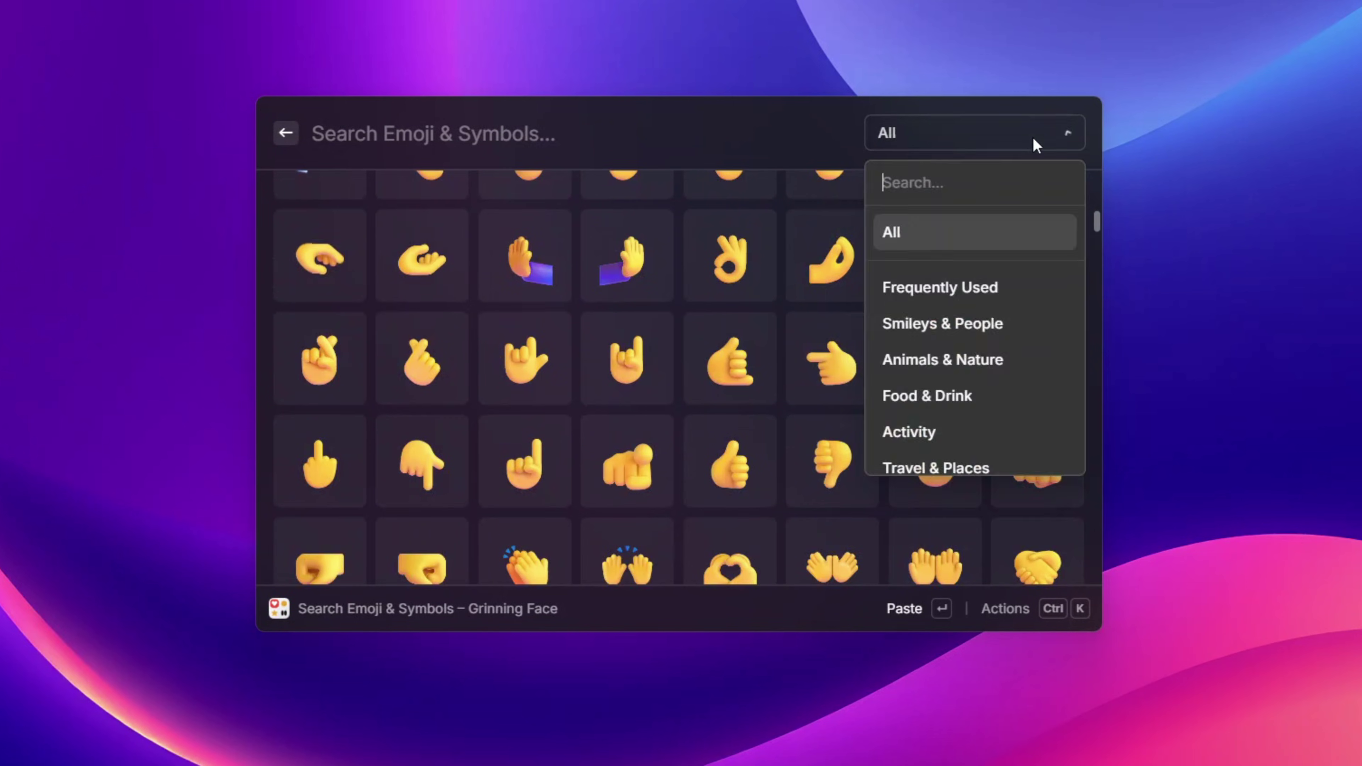
{"action": "left_click", "coordinate": [987, 292]}
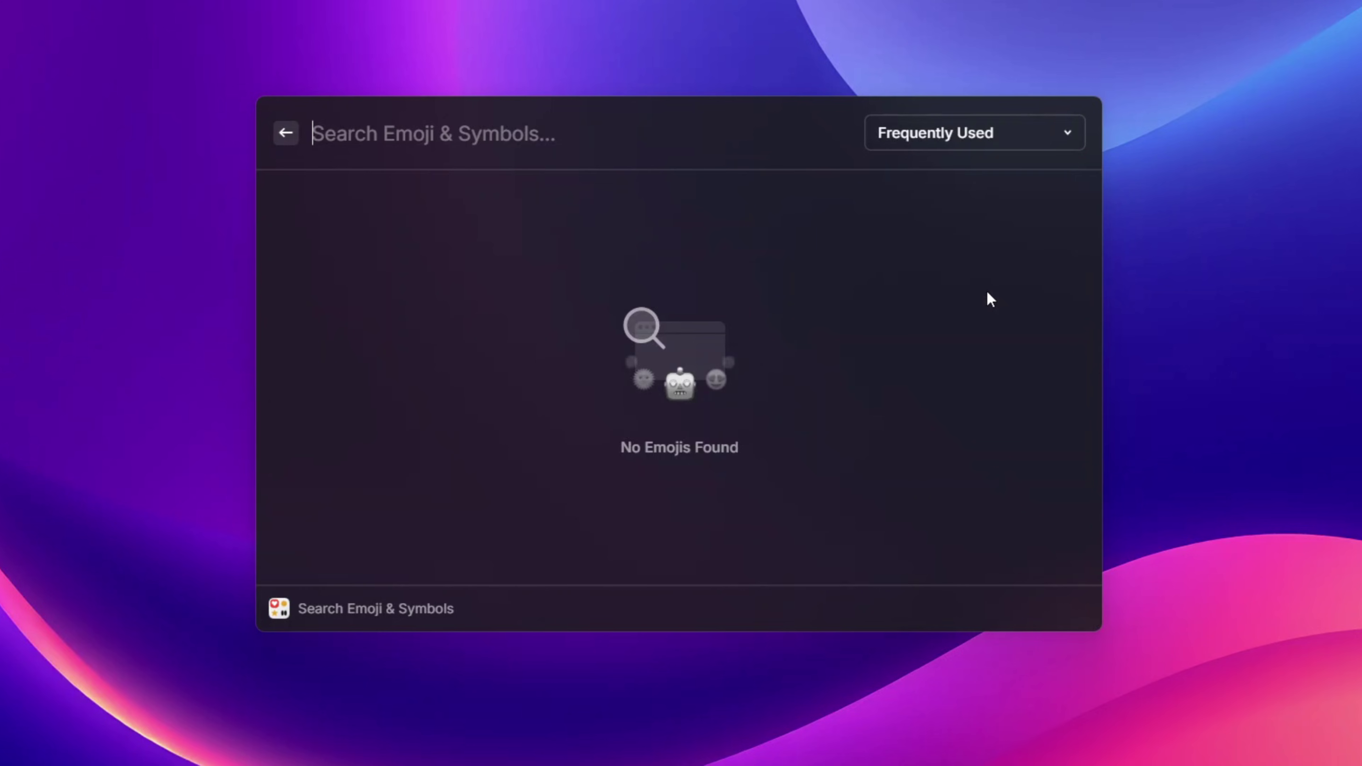
{"action": "left_click", "coordinate": [992, 117]}
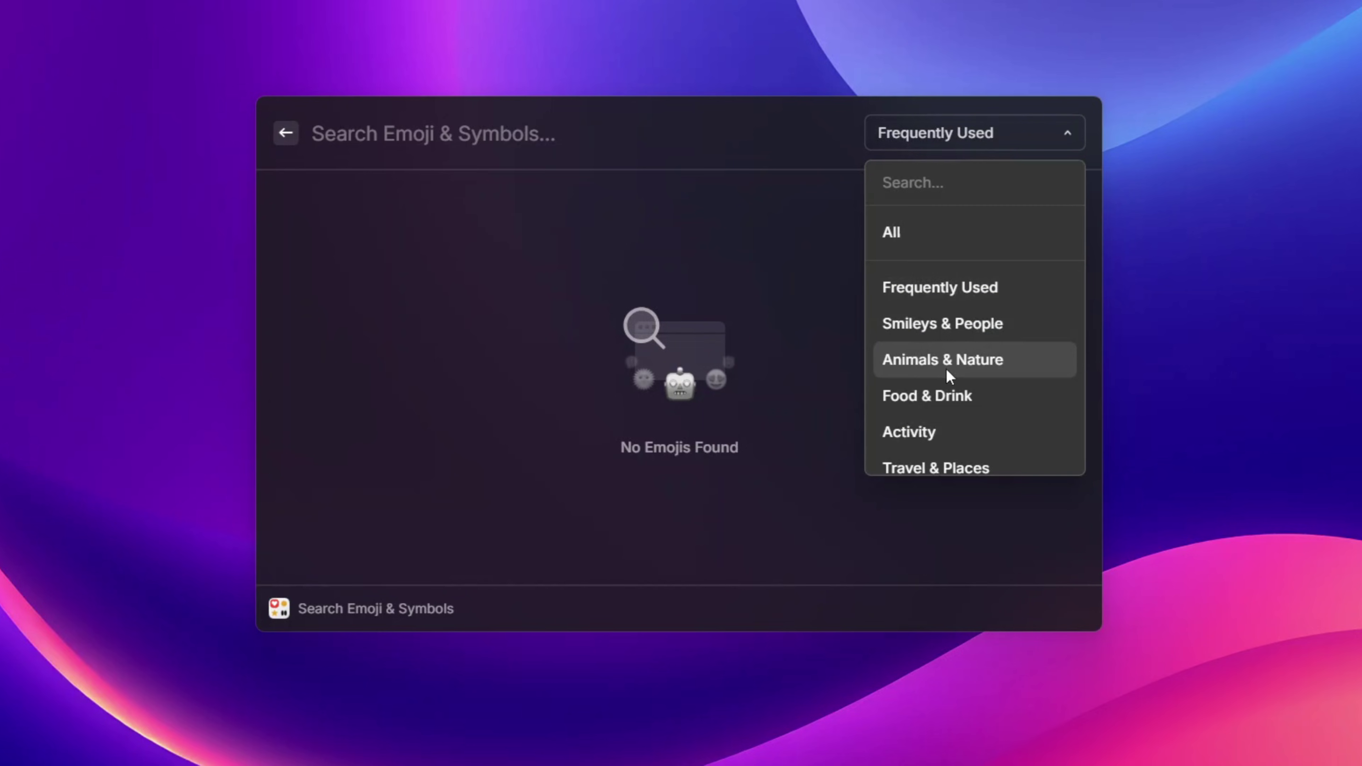
{"action": "left_click", "coordinate": [945, 238]}
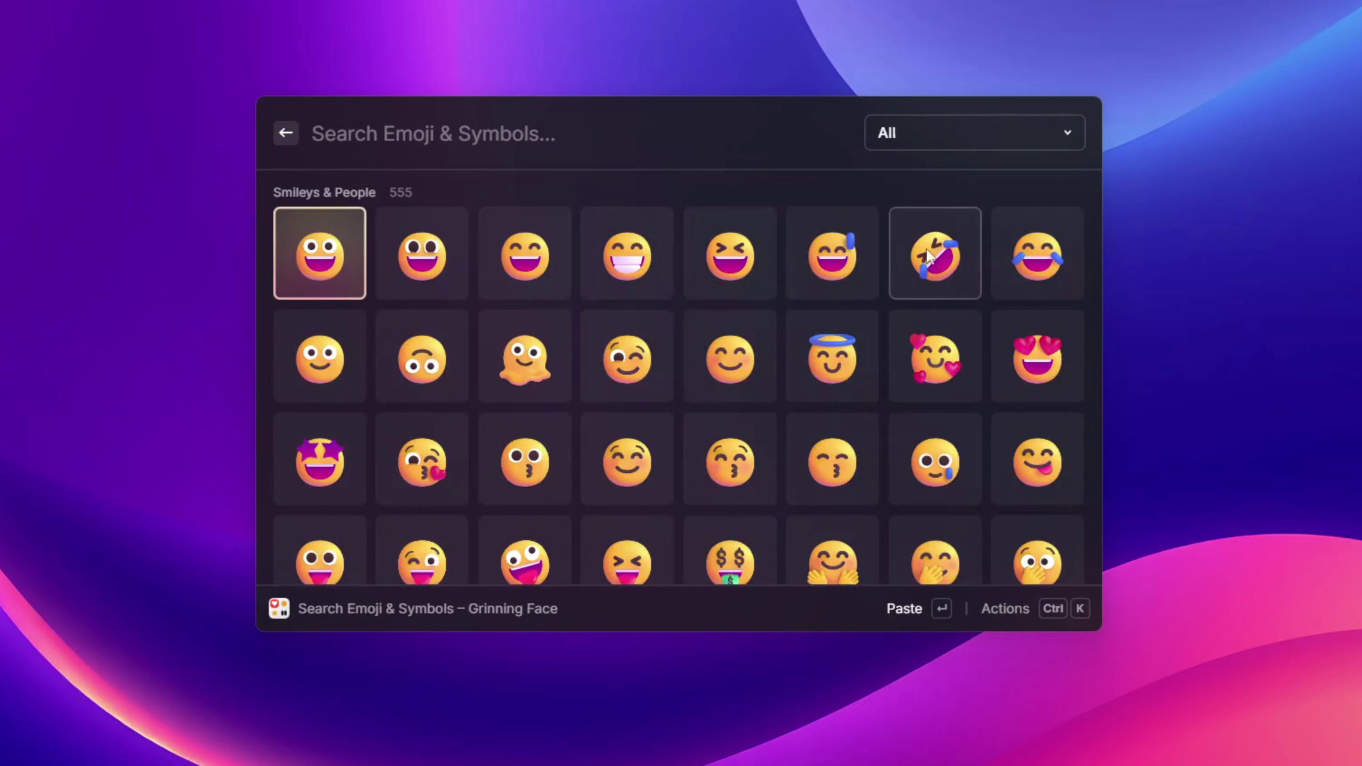
{"action": "scroll", "coordinate": [916, 314], "scroll_direction": "down", "scroll_amount": 5}
{"action": "scroll", "coordinate": [921, 314], "scroll_direction": "down", "scroll_amount": 5}
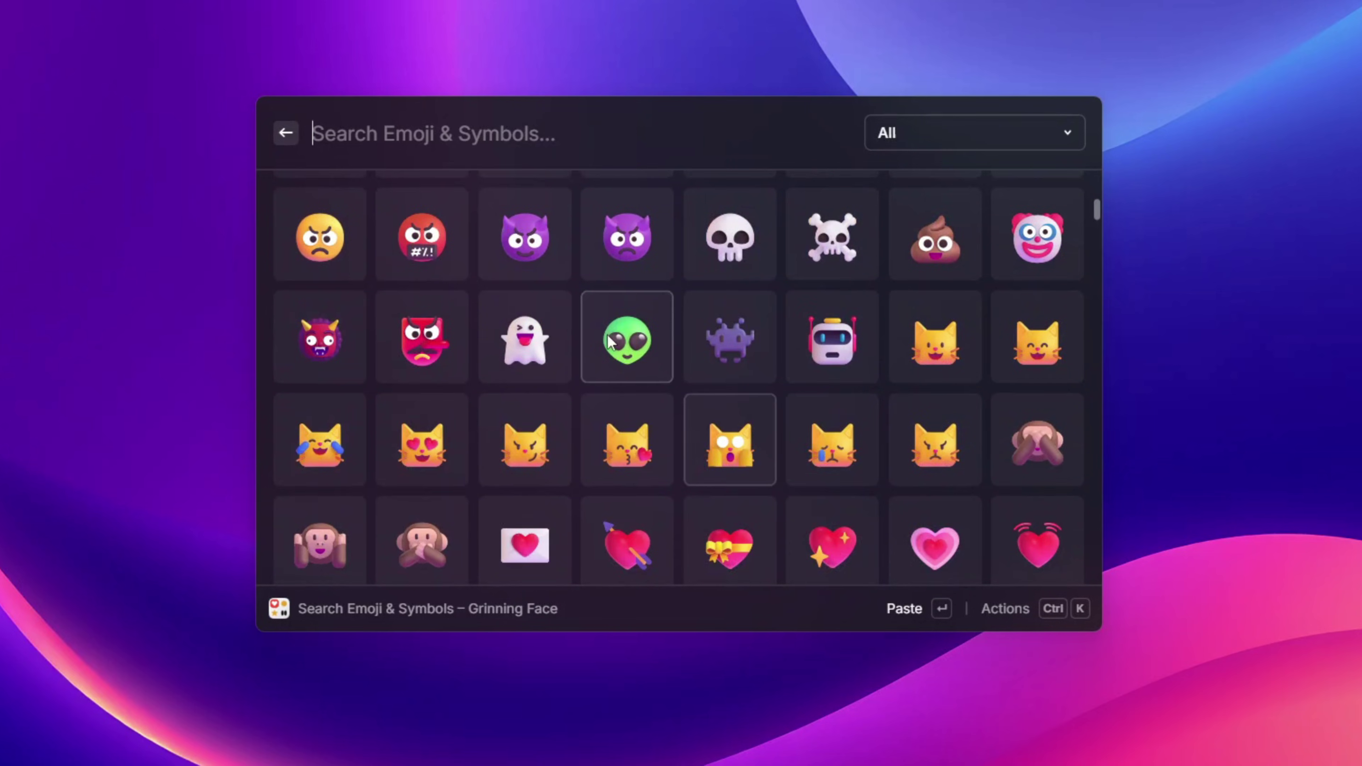
{"action": "scroll", "coordinate": [644, 309], "scroll_direction": "up", "scroll_amount": 6}
{"action": "scroll", "coordinate": [644, 309], "scroll_direction": "up", "scroll_amount": 3}
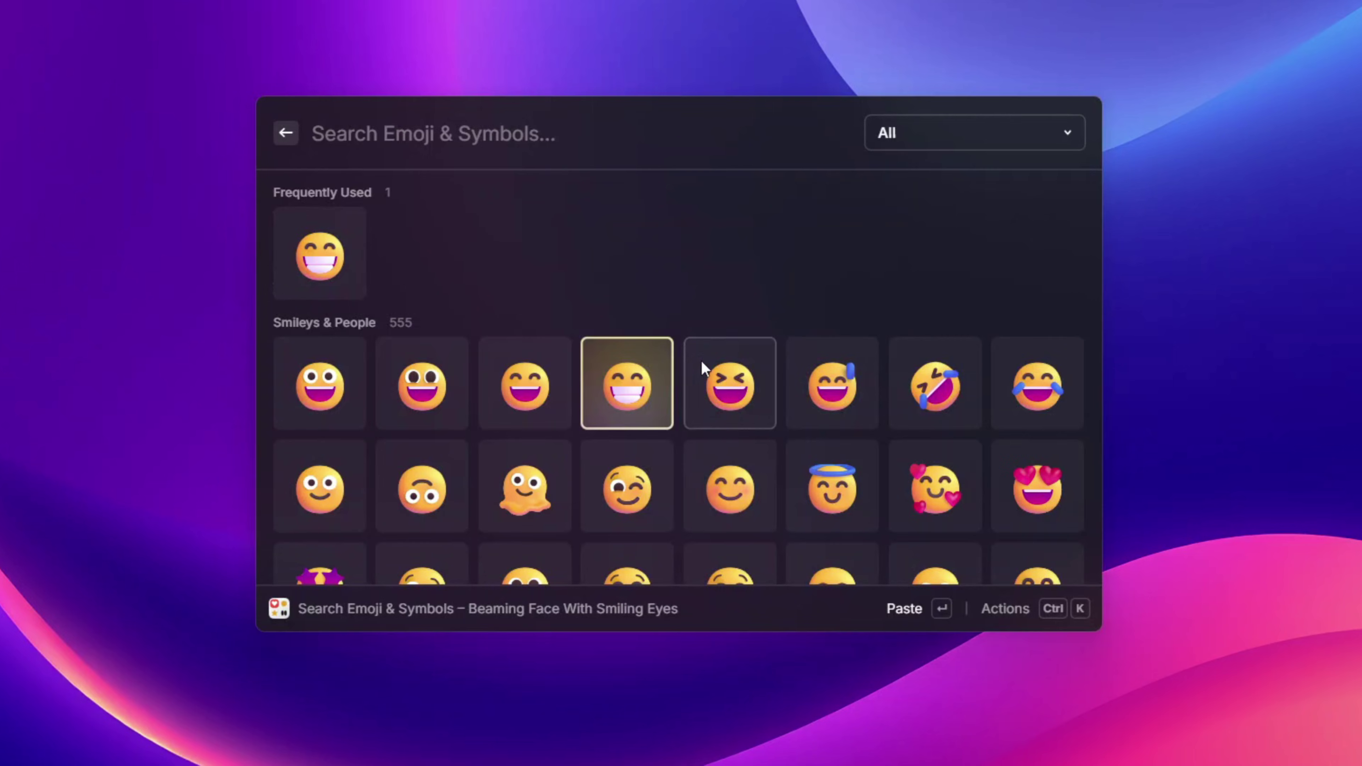
- Search the launcher for 'colo', then 'dow', scrolling through the download results
{"action": "key", "text": "Escape"}
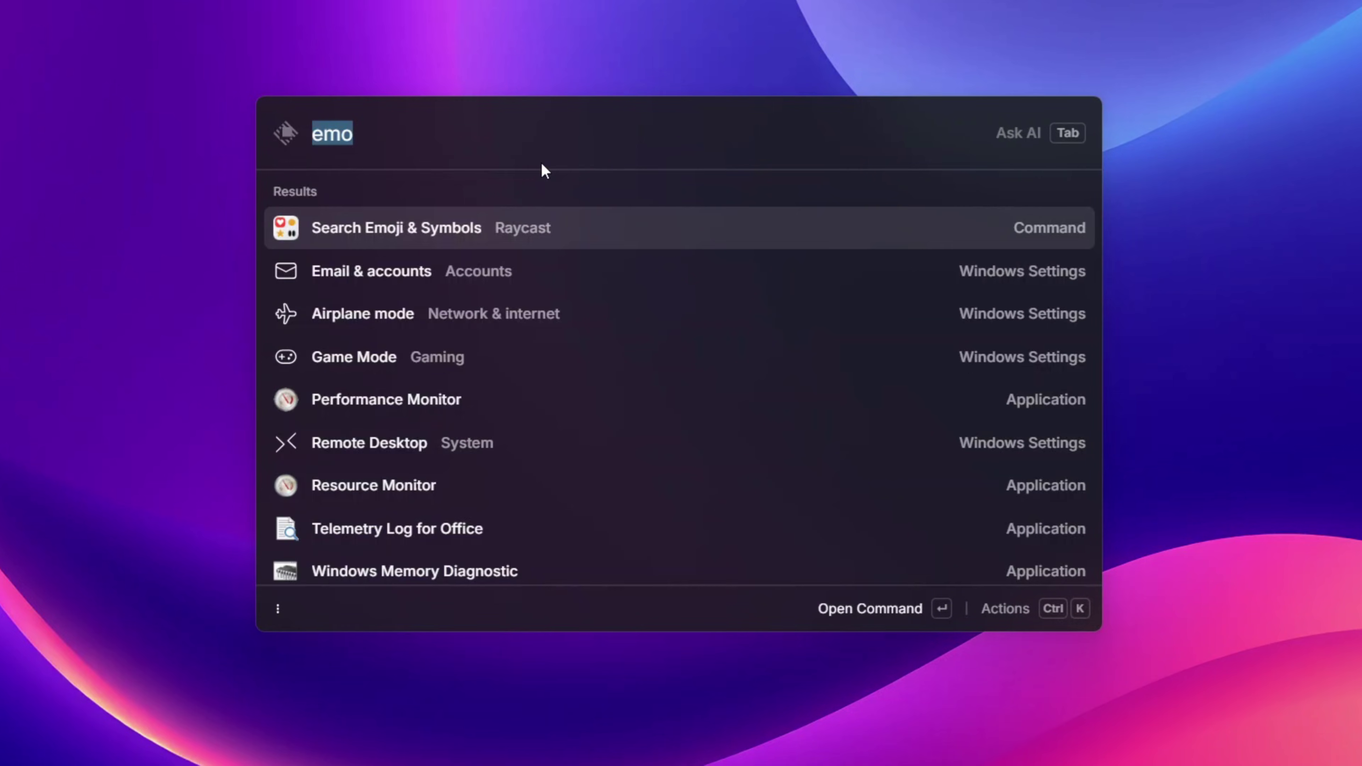
{"action": "type", "text": "colo"}
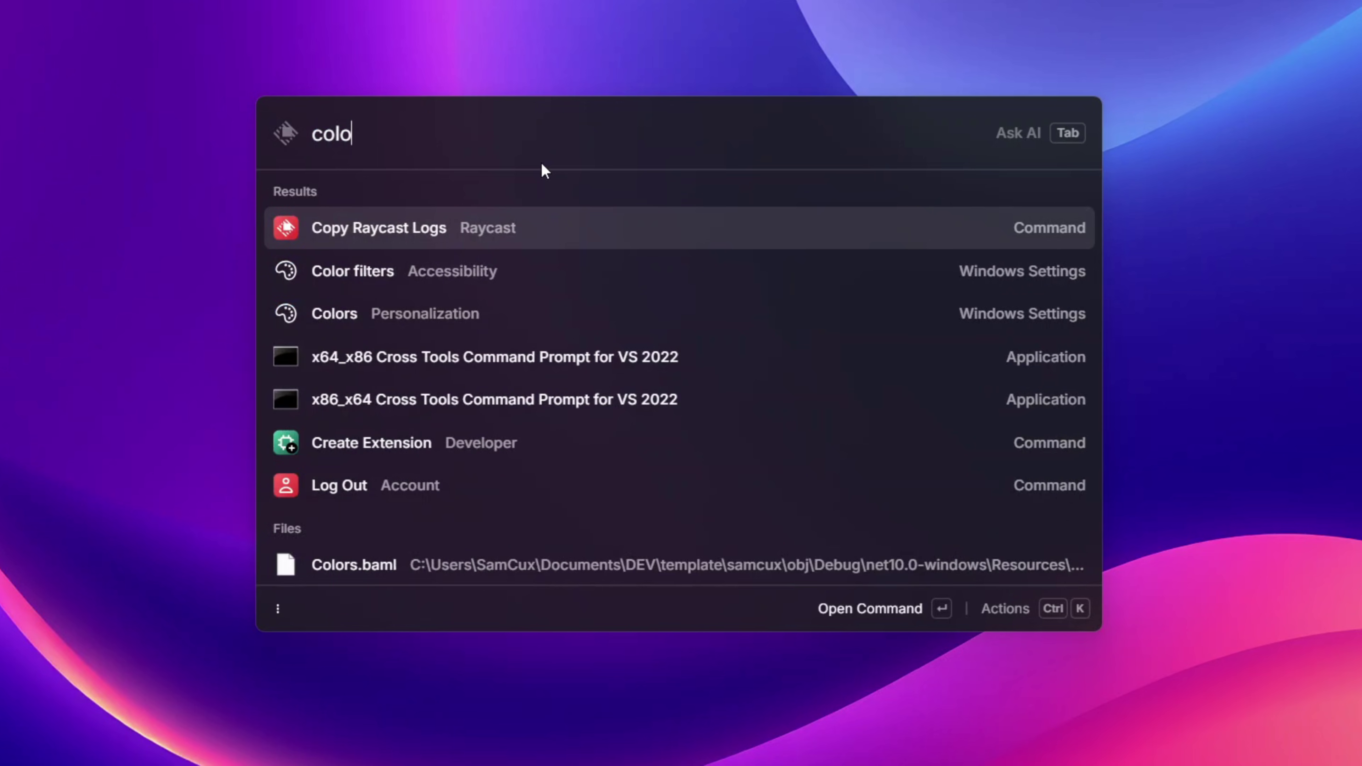
{"action": "key", "text": "Down"}
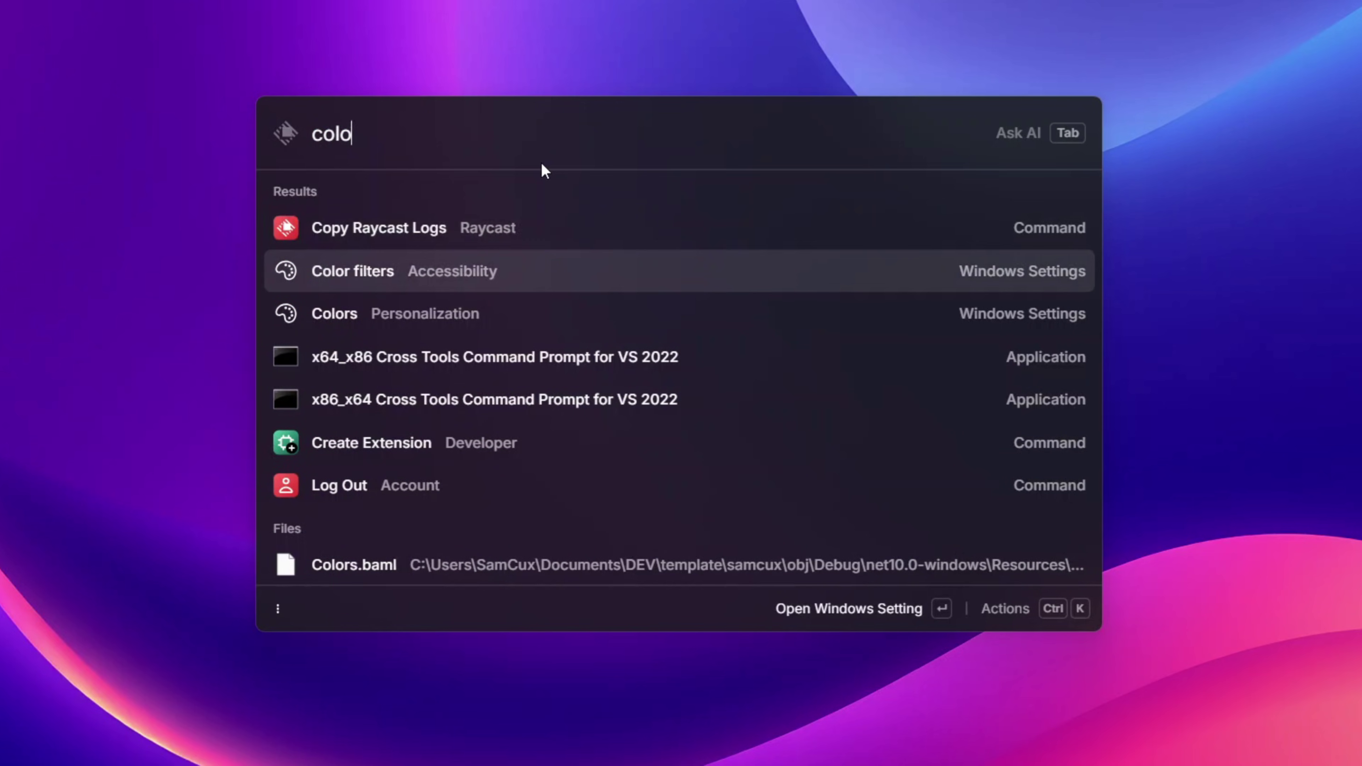
{"action": "key", "text": "BackSpace"}
{"action": "key", "text": "BackSpace"}
{"action": "key", "text": "BackSpace"}
{"action": "key", "text": "BackSpace"}
{"action": "type", "text": "dow"}
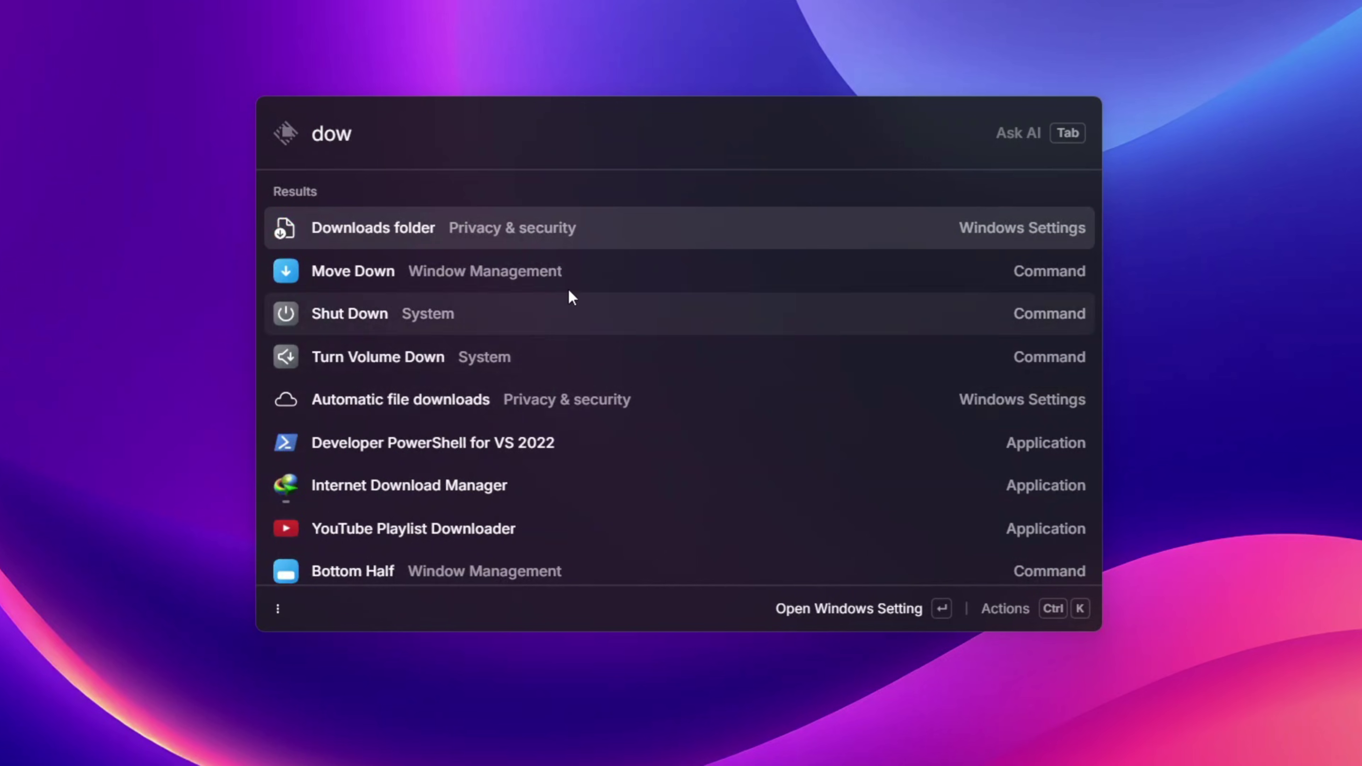
{"action": "scroll", "coordinate": [569, 289], "scroll_direction": "down", "scroll_amount": 10}
{"action": "scroll", "coordinate": [633, 322], "scroll_direction": "down", "scroll_amount": 5}
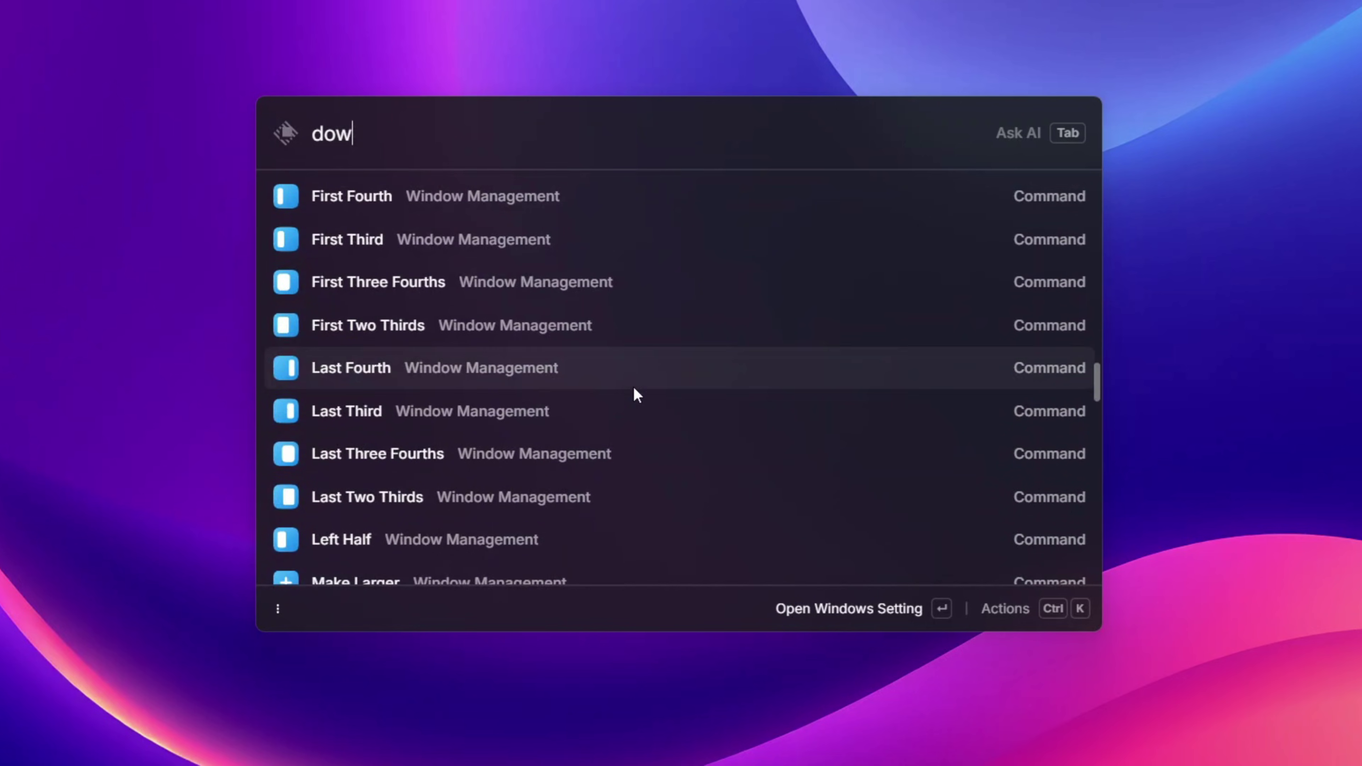
{"action": "scroll", "coordinate": [625, 376], "scroll_direction": "up", "scroll_amount": 8}
{"action": "scroll", "coordinate": [647, 318], "scroll_direction": "up", "scroll_amount": 6}
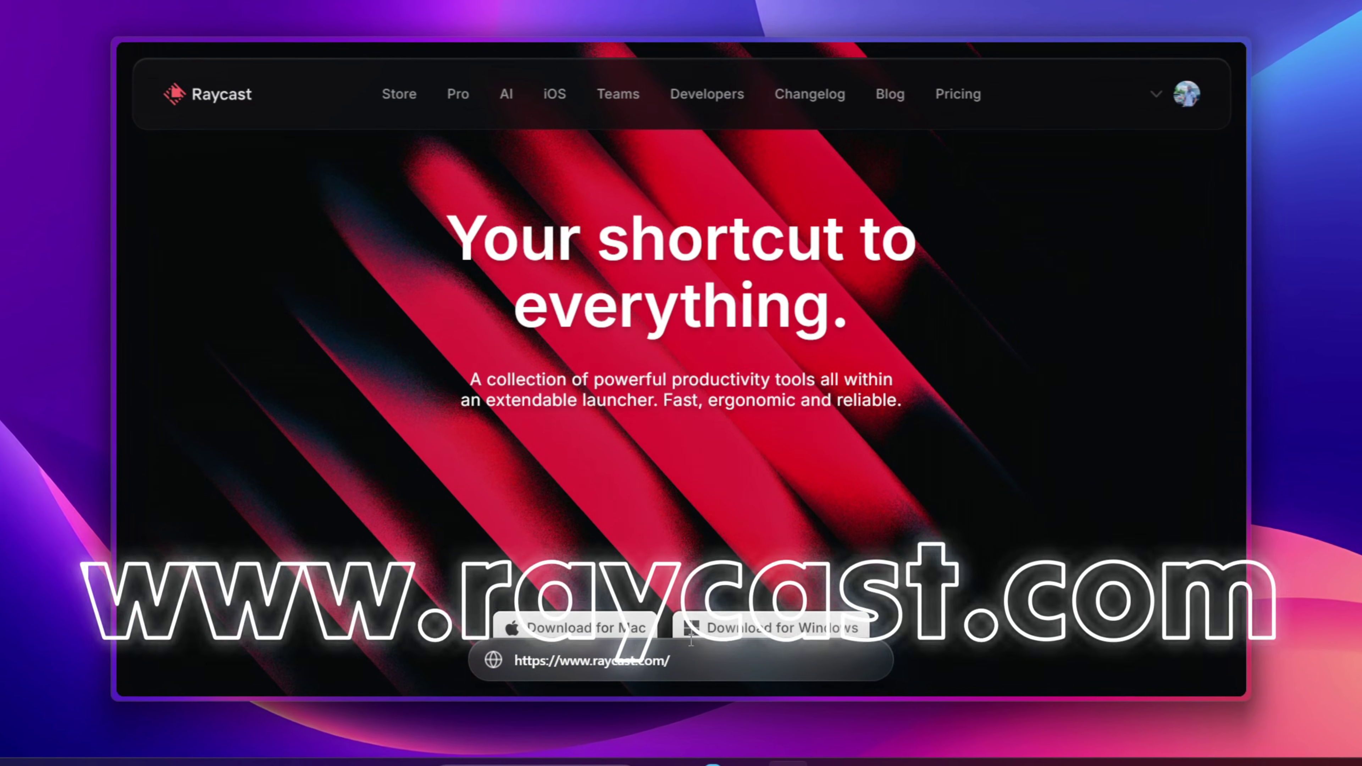
- Scroll raycast.com to Download for Windows and highlight the Windows Beta eligibility line
{"action": "left_click", "coordinate": [710, 665]}
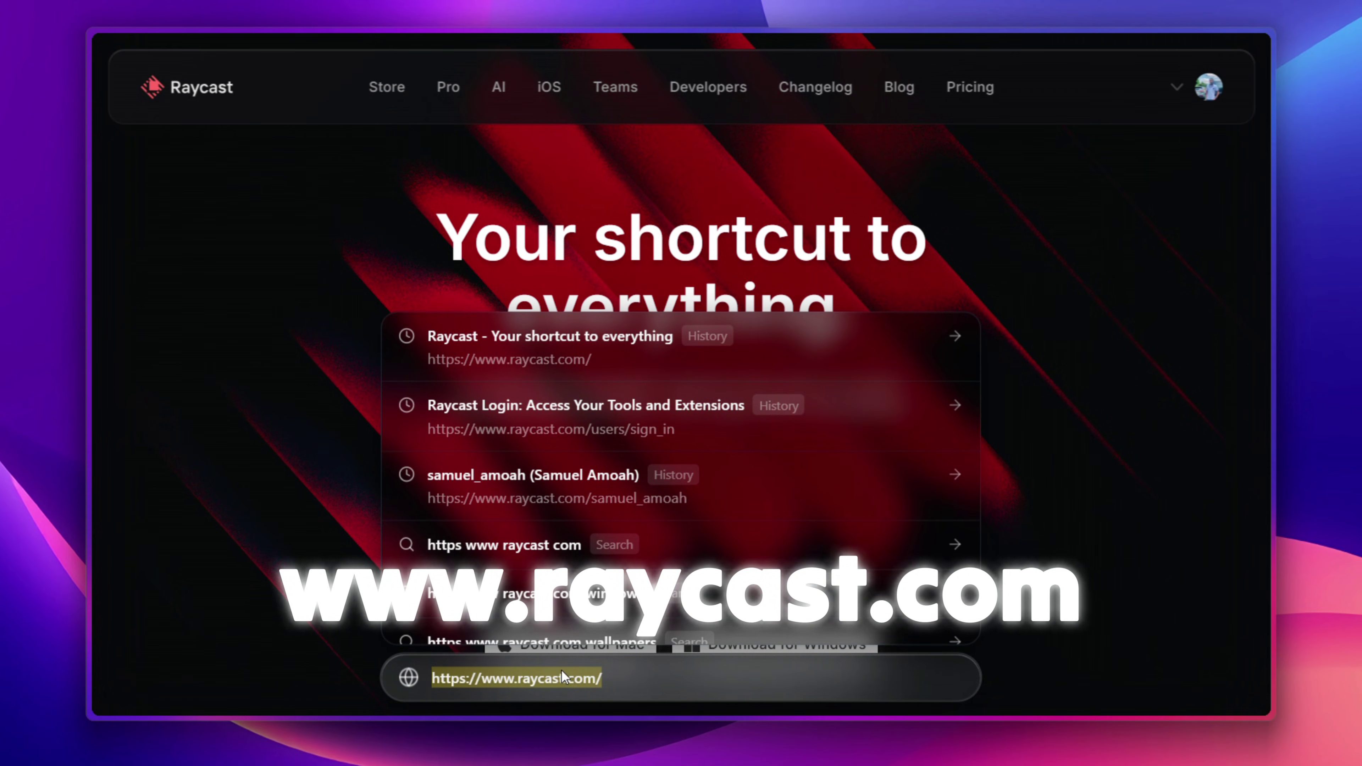
{"action": "key", "text": "Escape"}
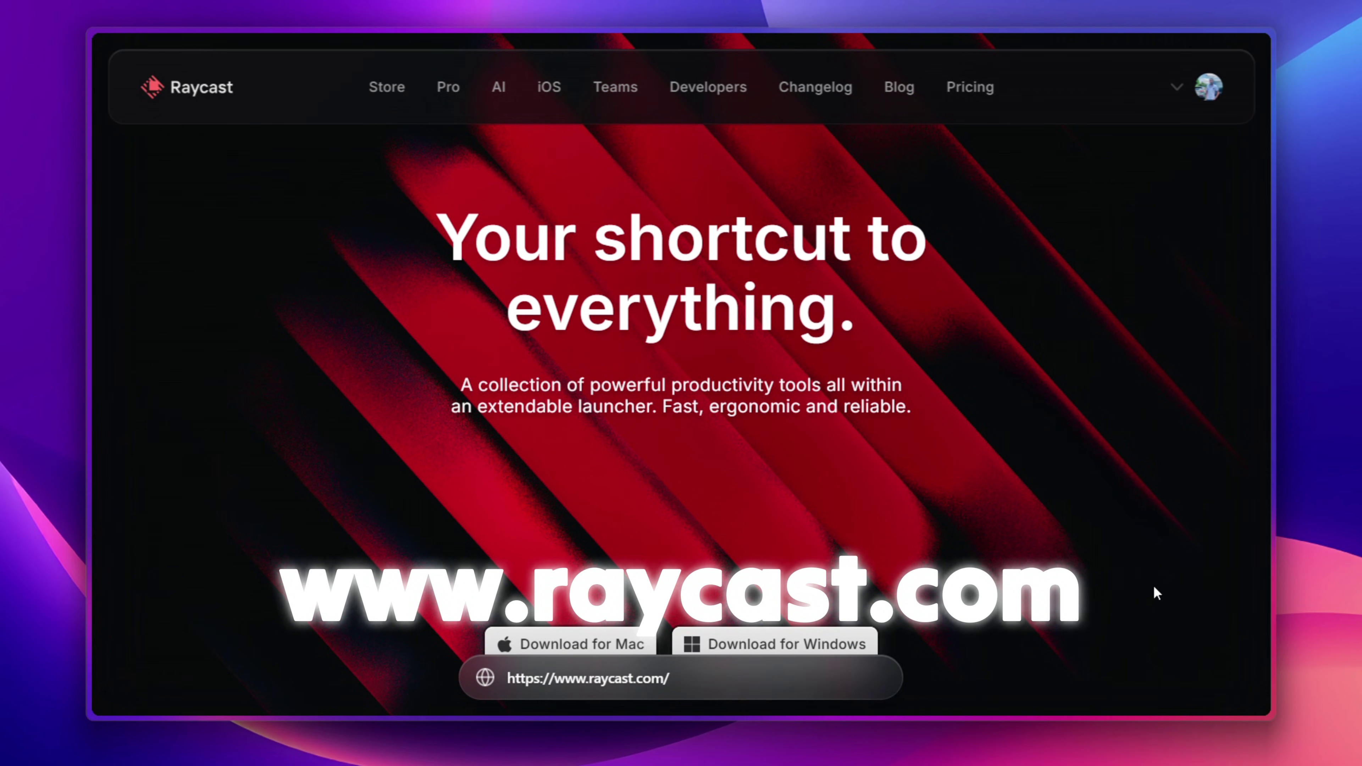
{"action": "scroll", "coordinate": [947, 474], "scroll_direction": "down", "scroll_amount": 5}
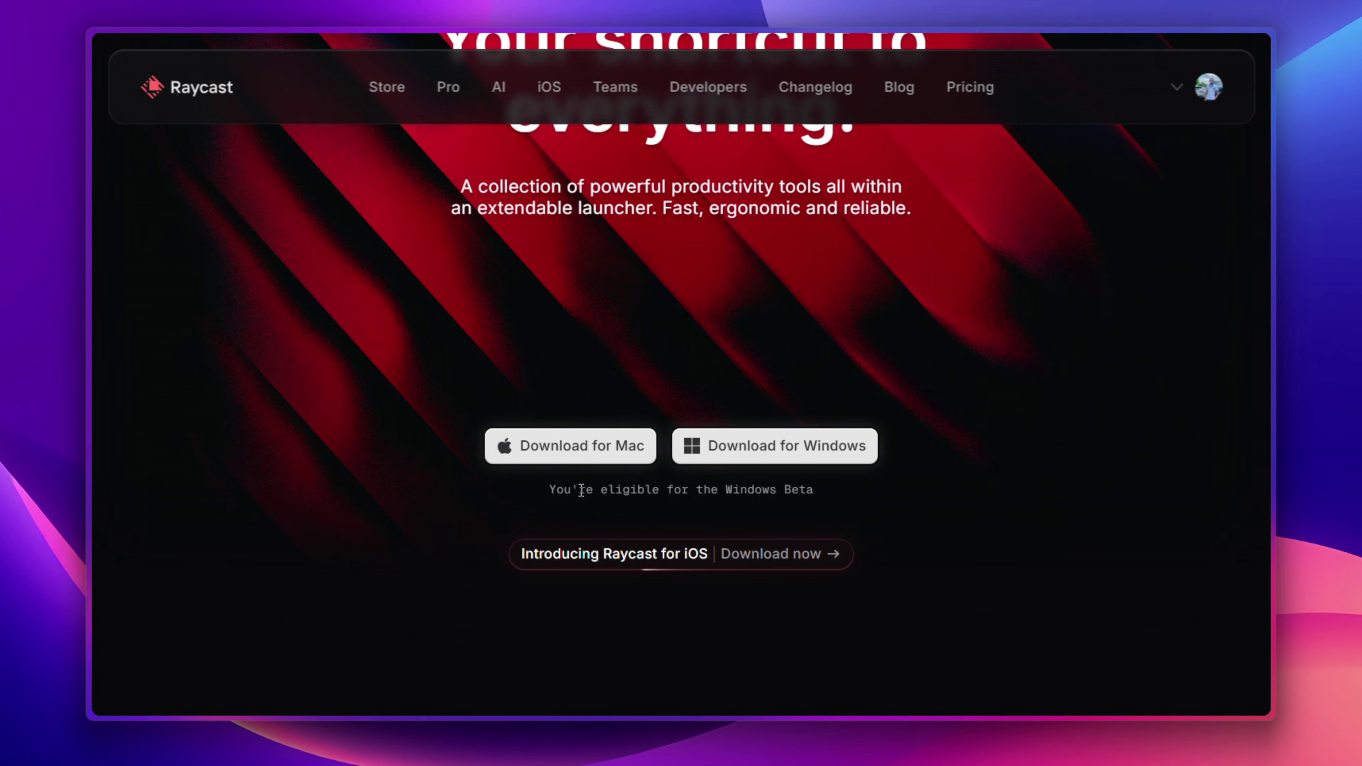
{"action": "left_click_drag", "start_coordinate": [549, 489], "coordinate": [833, 488]}
{"action": "left_click", "coordinate": [837, 493]}
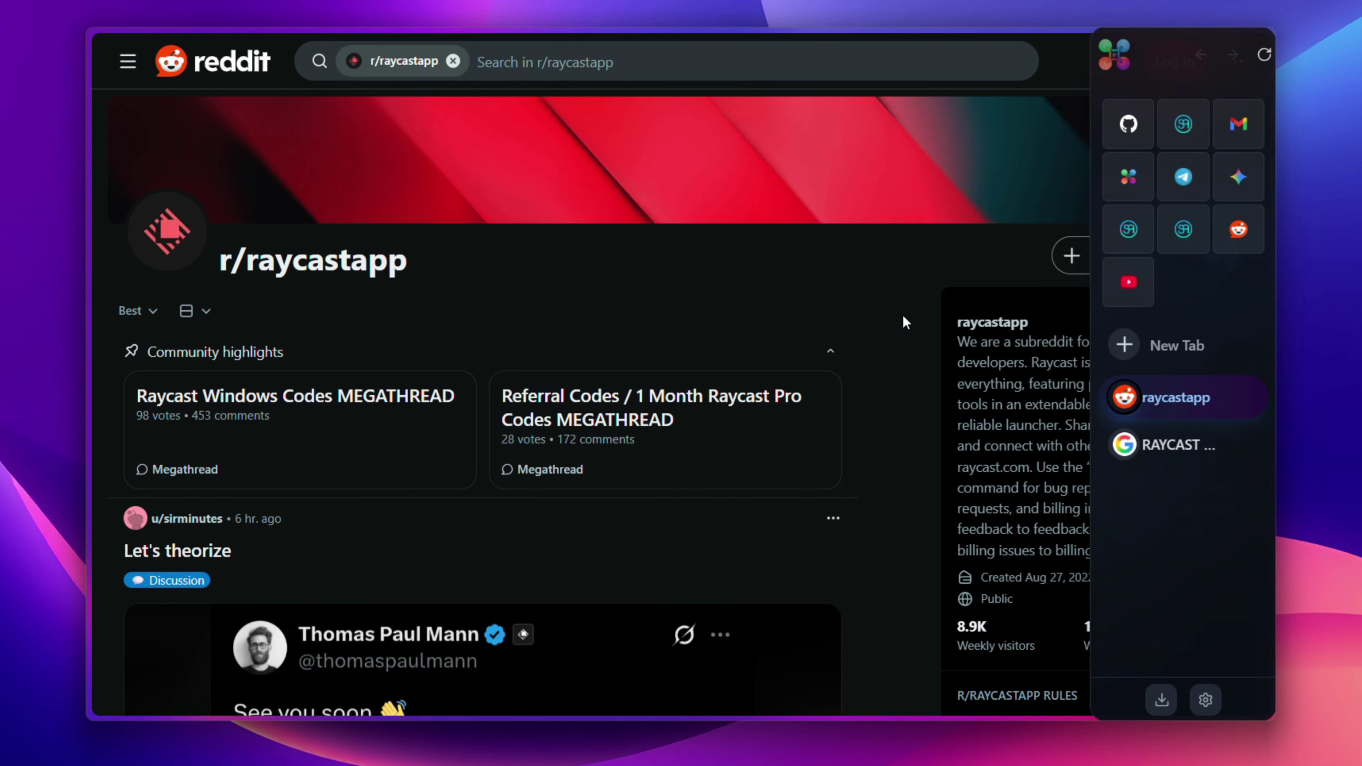
{"action": "middle_click", "coordinate": [863, 299]}
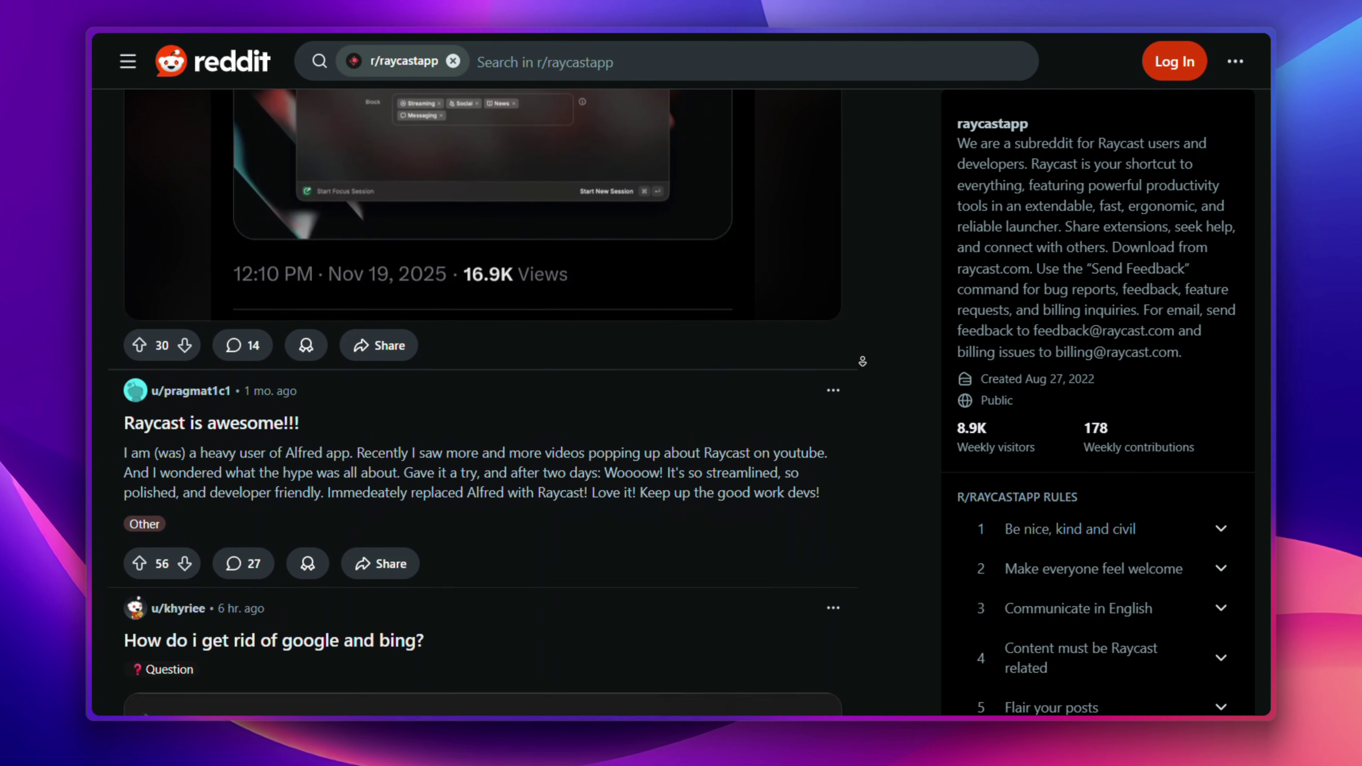
{"action": "left_click", "coordinate": [865, 365]}
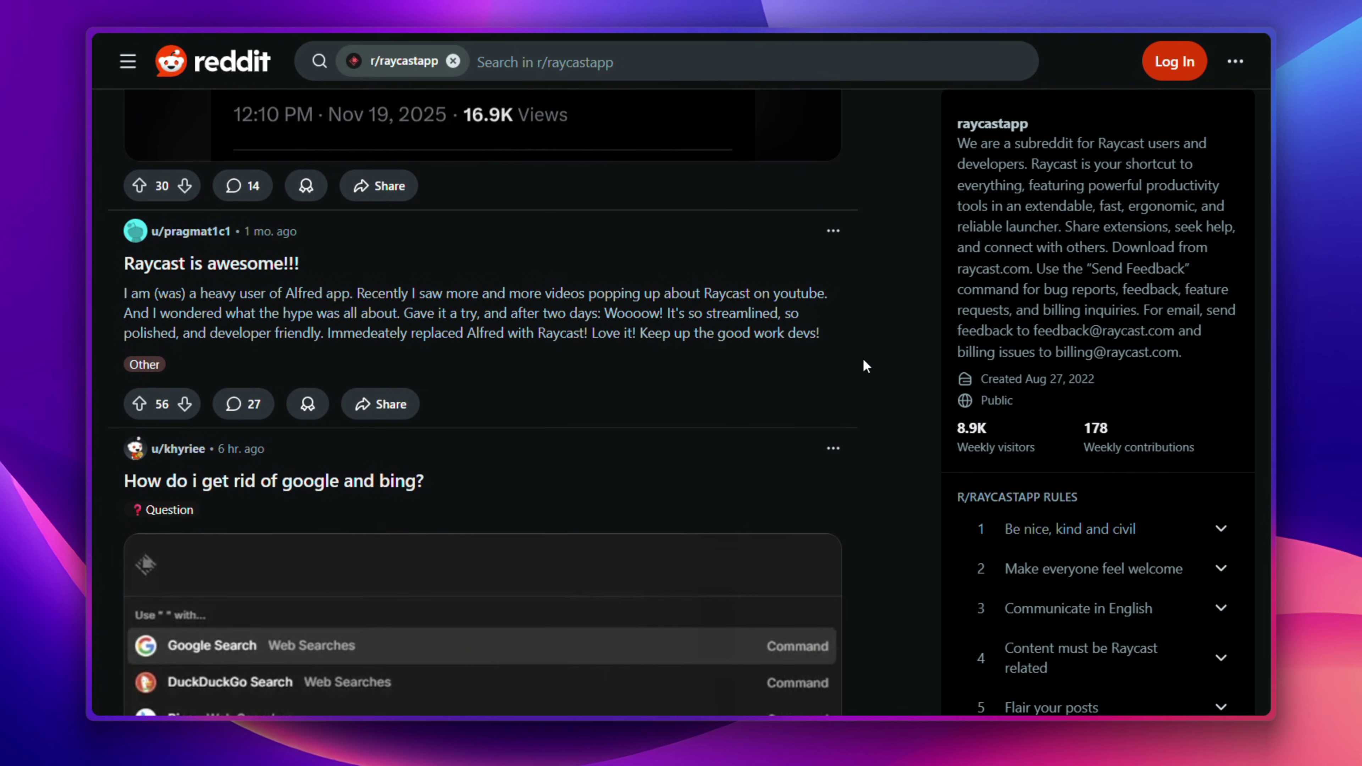